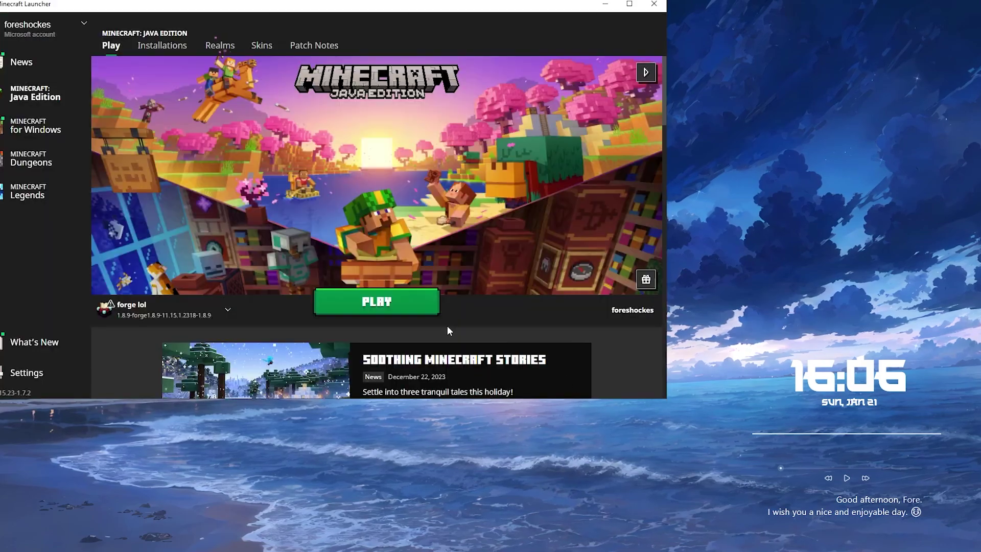
# - Launch the forge lol installation of Minecraft 1.8.9 and inspect entries in the installed mods list
pyautogui.click(434, 305)
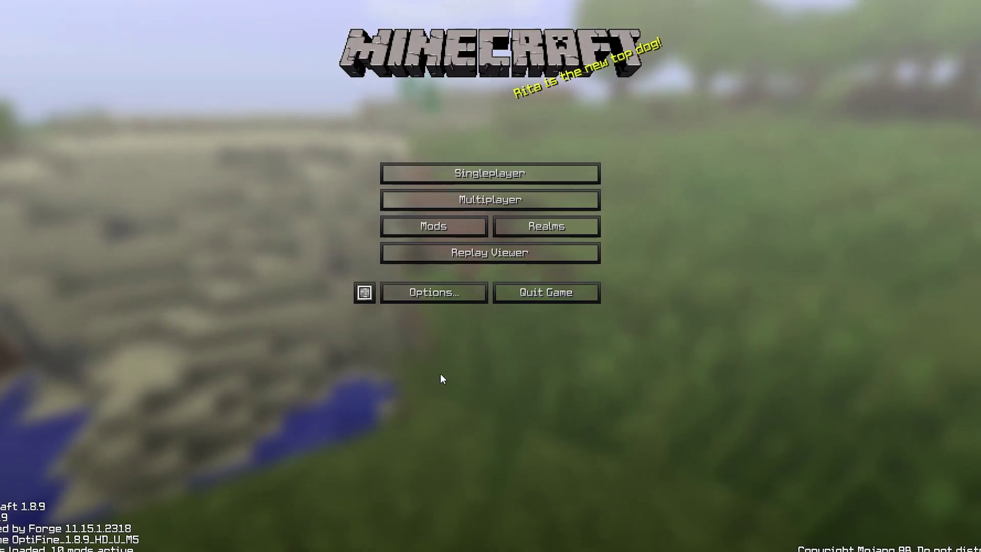
pyautogui.click(434, 226)
pyautogui.click(48, 121)
pyautogui.click(40, 237)
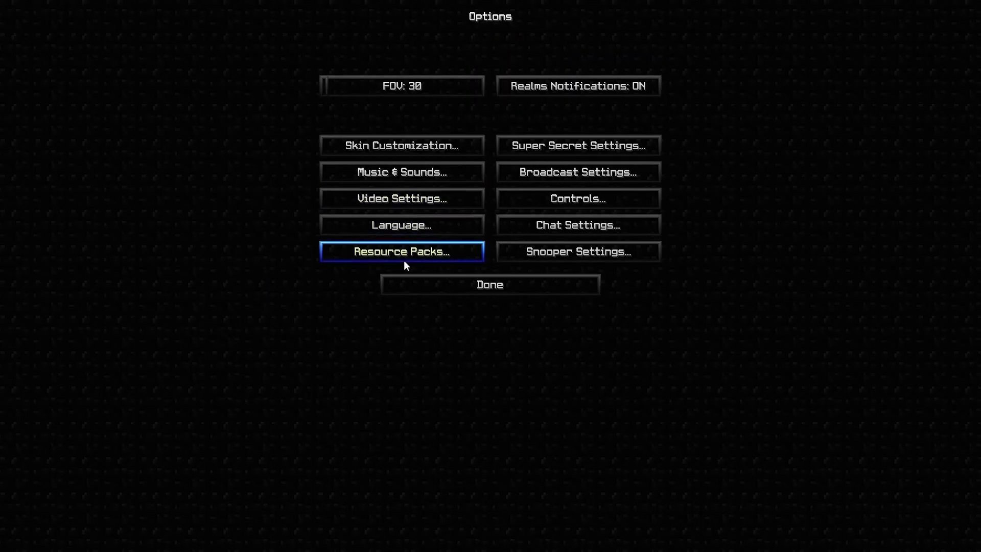
# - Remove the blue! mirage [16x] pack from the selected resource packs
pyautogui.click(404, 253)
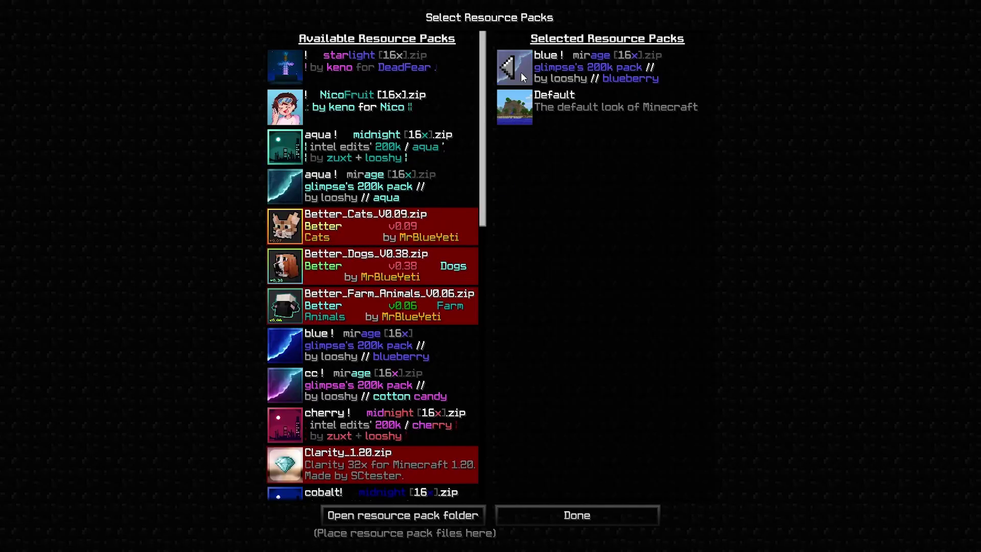
pyautogui.click(521, 72)
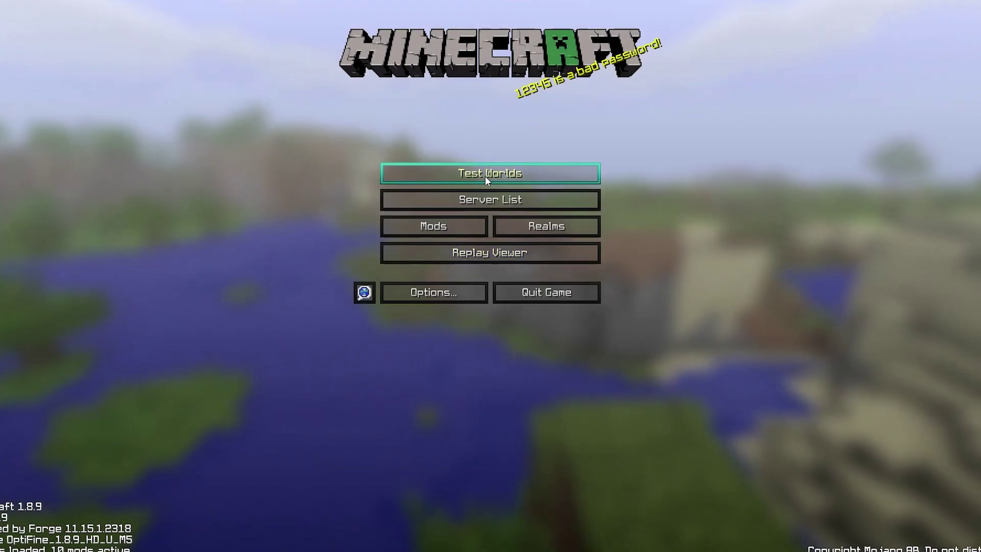
# - Load an existing single-player world and move to the grass and plank area beside the anvil
pyautogui.click(485, 176)
pyautogui.scroll(-10, 472, 281)
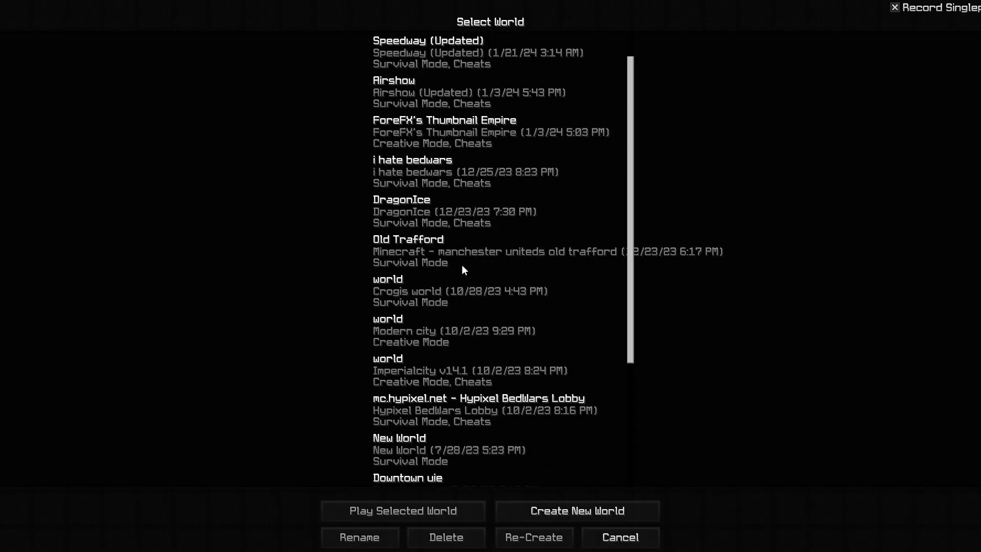
pyautogui.scroll(4, 434, 279)
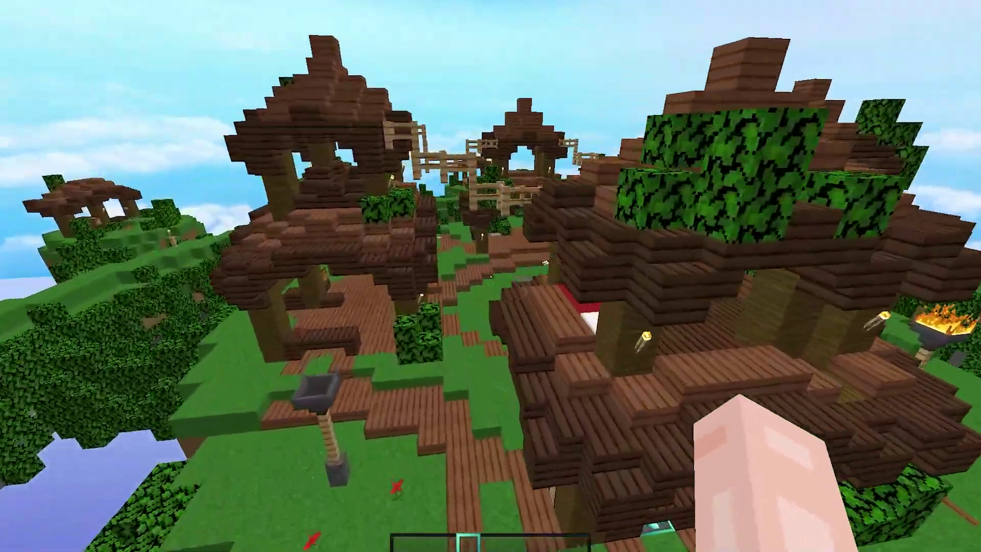
pyautogui.press('w')
pyautogui.press('w')
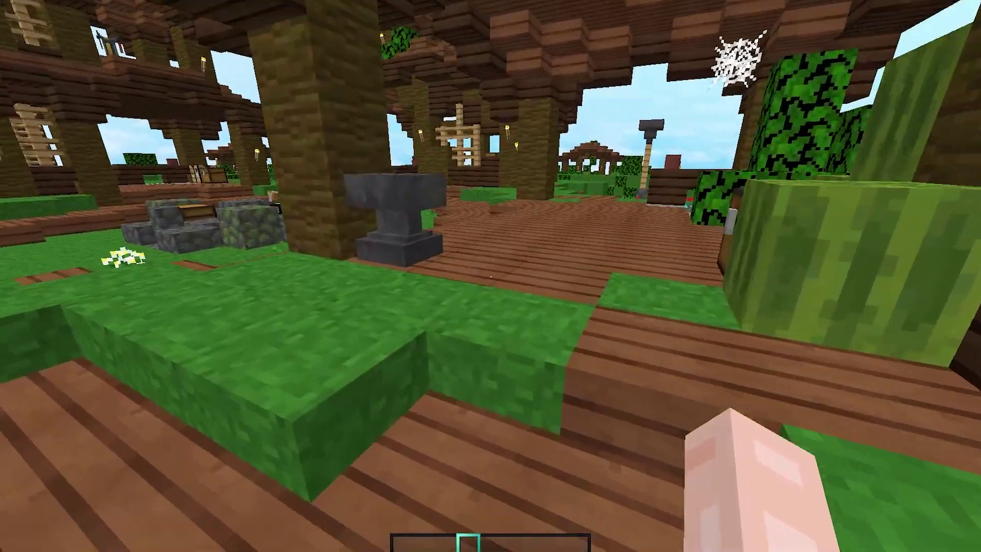
# - Put the Npc Wand, the mob cloning tool and the Npc Deactivator from CustomNpcs Tools into the first three hotbar slots
pyautogui.press('e')
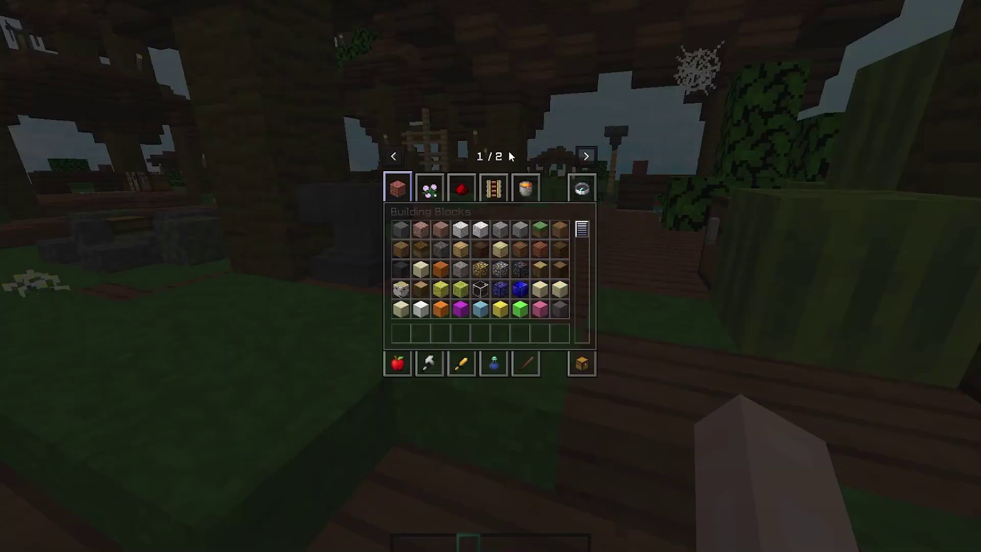
pyautogui.click(586, 156)
pyautogui.click(397, 188)
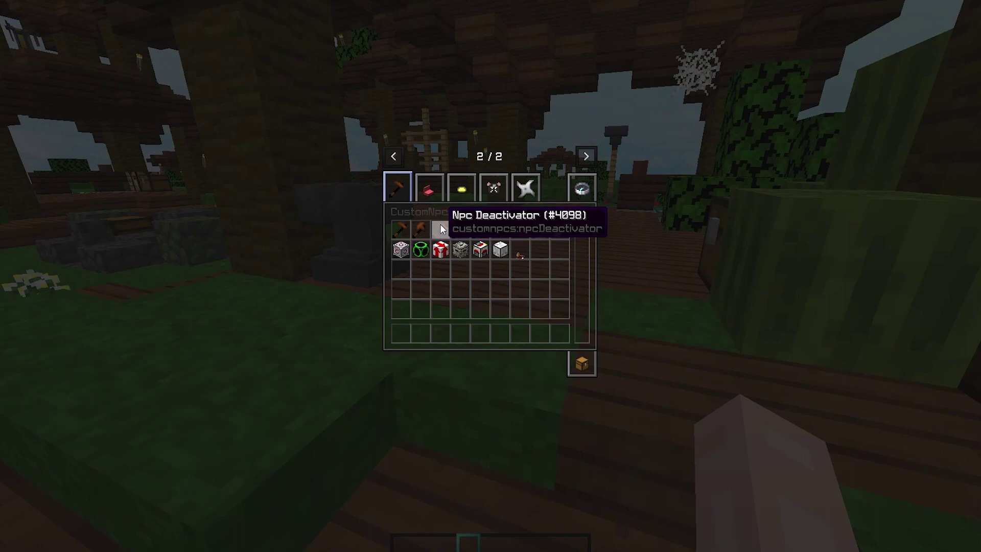
pyautogui.click(400, 230)
pyautogui.click(401, 333)
pyautogui.click(420, 230)
pyautogui.click(420, 332)
pyautogui.click(441, 230)
pyautogui.click(440, 333)
pyautogui.press('e')
pyautogui.press('e')
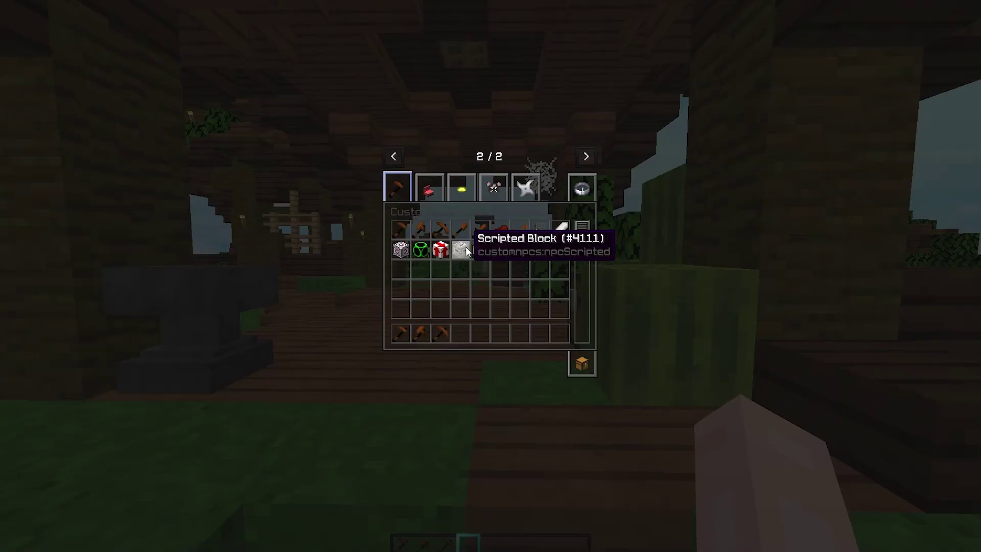
pyautogui.press('e')
# - Use the cloning tool on the ground to spawn the Running 1 clone from the Poses group
pyautogui.press('1')
pyautogui.press('2')
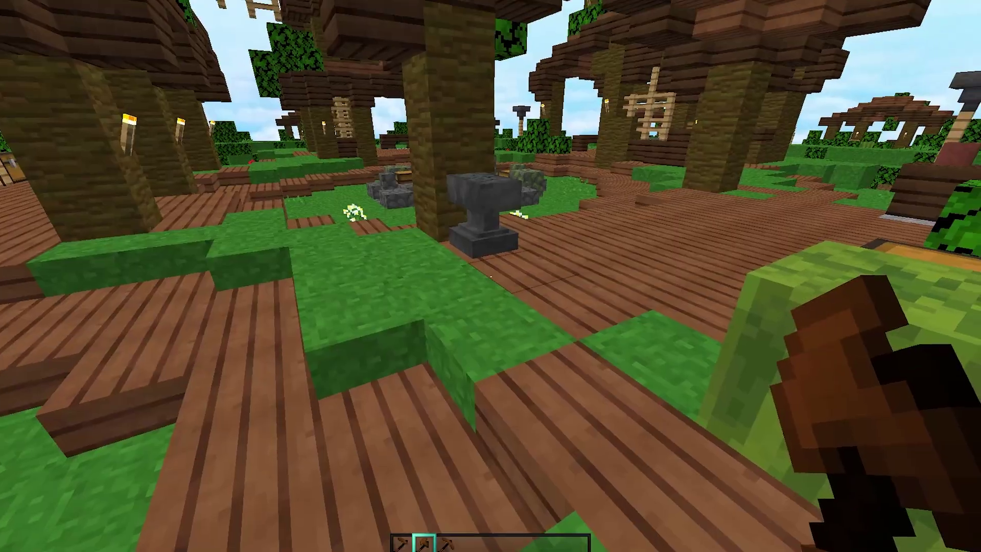
pyautogui.rightClick(490, 276)
pyautogui.click(313, 387)
pyautogui.click(404, 247)
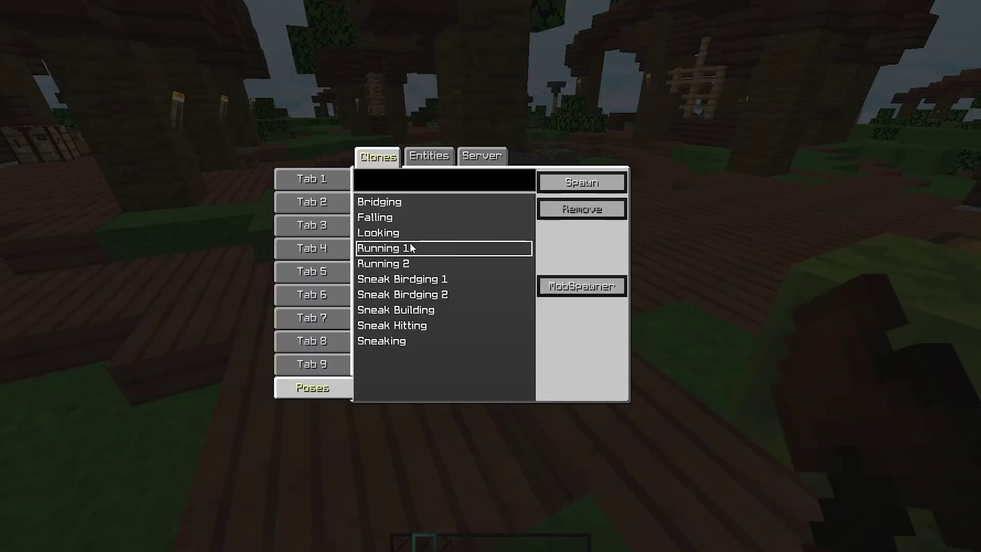
pyautogui.click(587, 181)
# - Open the movement settings in the spawned NPC's AI options with the Npc Wand
pyautogui.rightClick(490, 276)
pyautogui.click(369, 156)
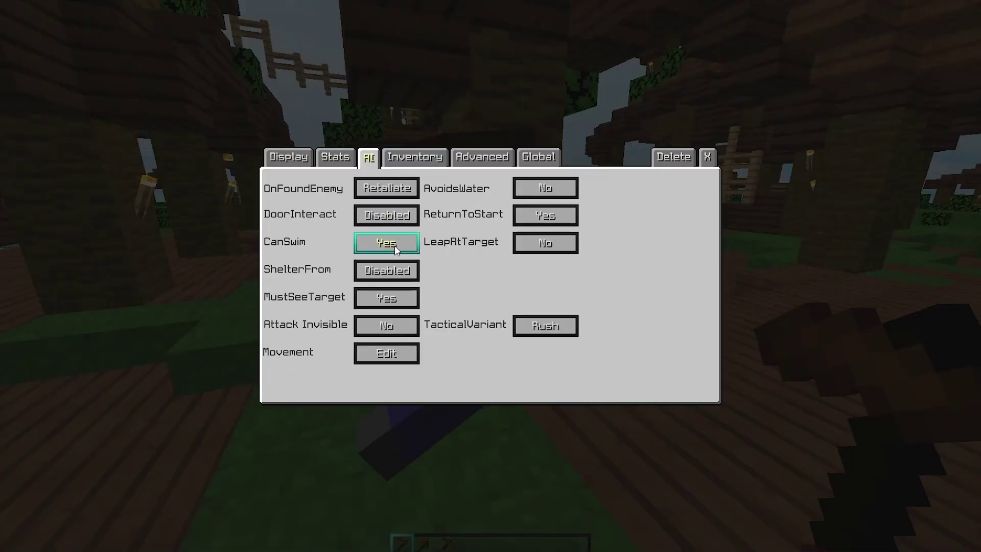
pyautogui.click(404, 354)
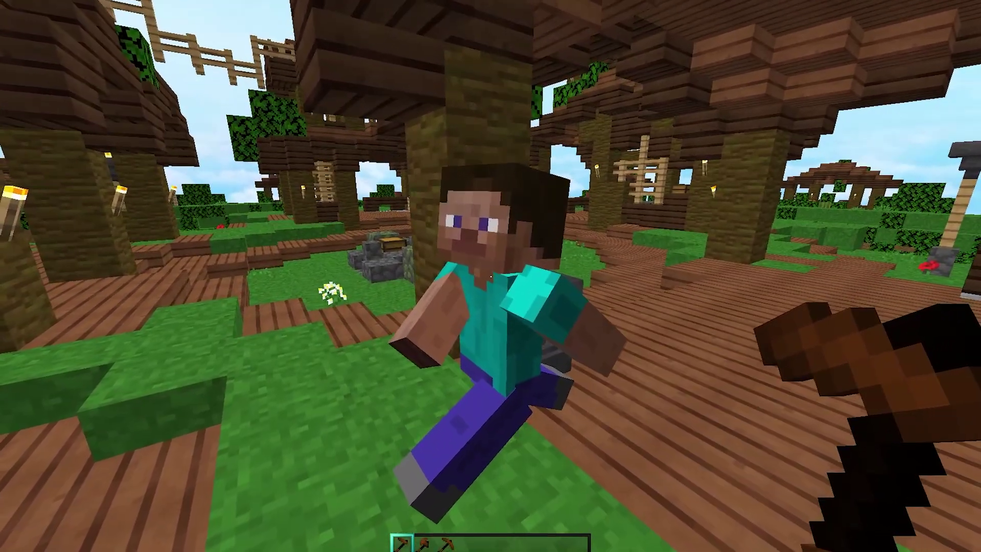
# - Set the NPC's texture to a player skin by entering the player's username
pyautogui.rightClick(491, 276)
pyautogui.click(593, 257)
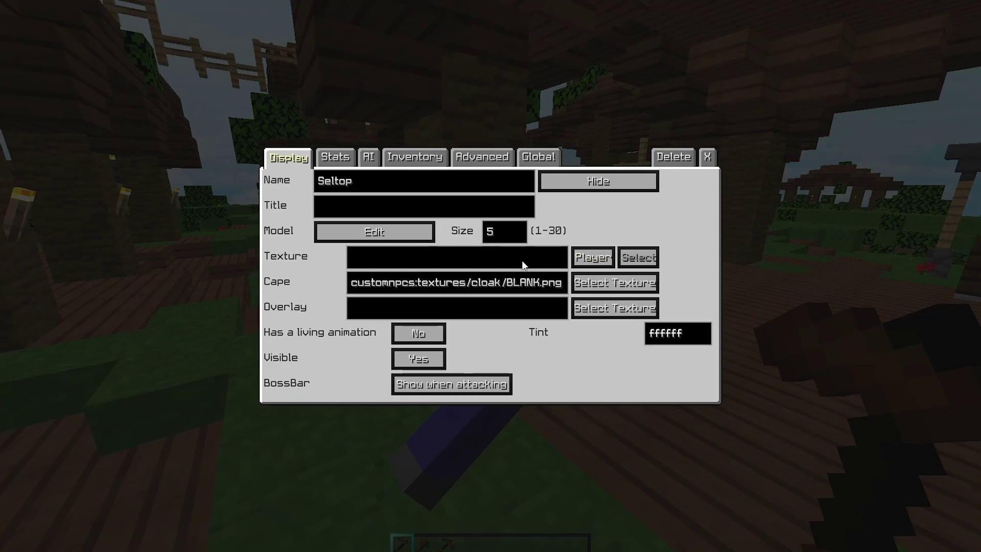
pyautogui.write('foreshockes')
pyautogui.press('Escape')
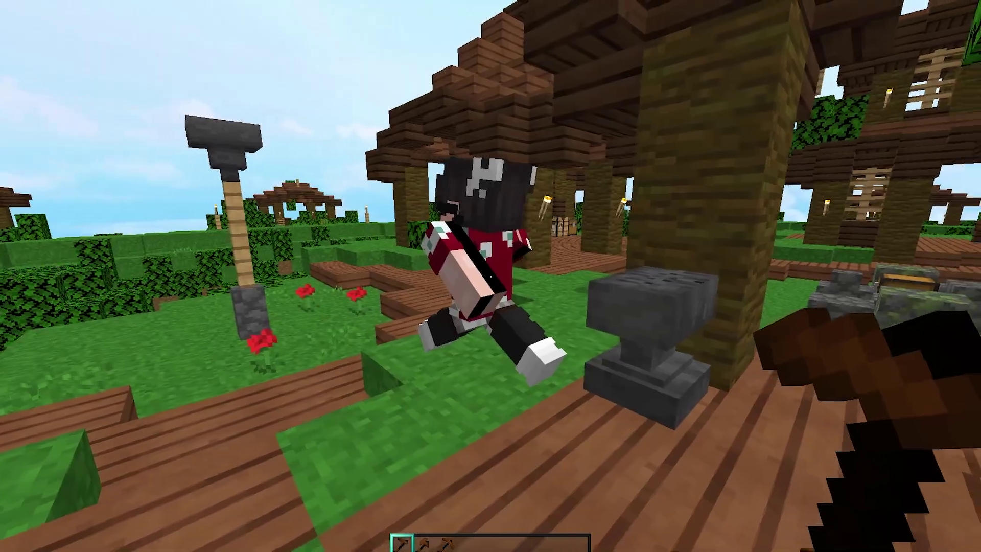
# - Change the NPC's model to NPC Alex Arms and leave the model editor
pyautogui.rightClick(490, 276)
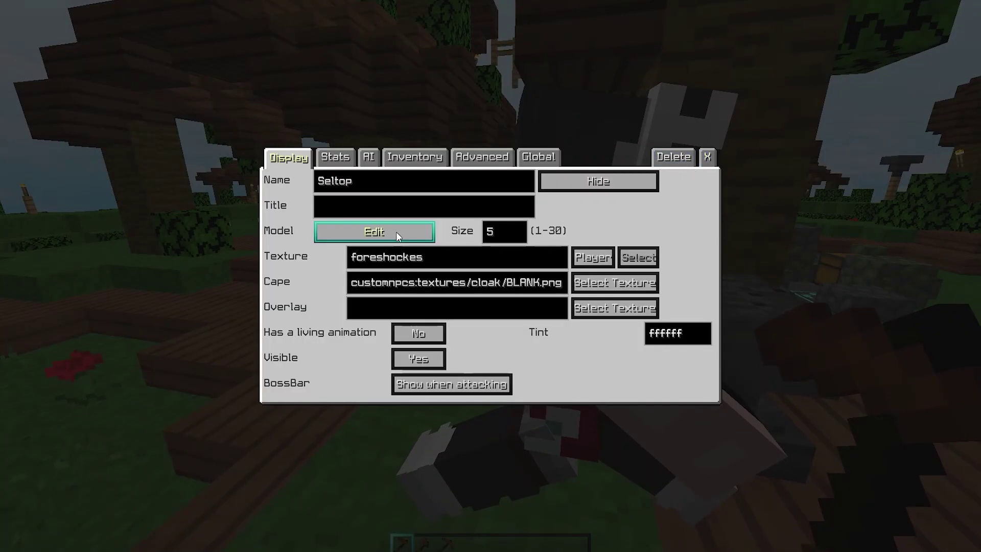
pyautogui.click(368, 232)
pyautogui.click(372, 181)
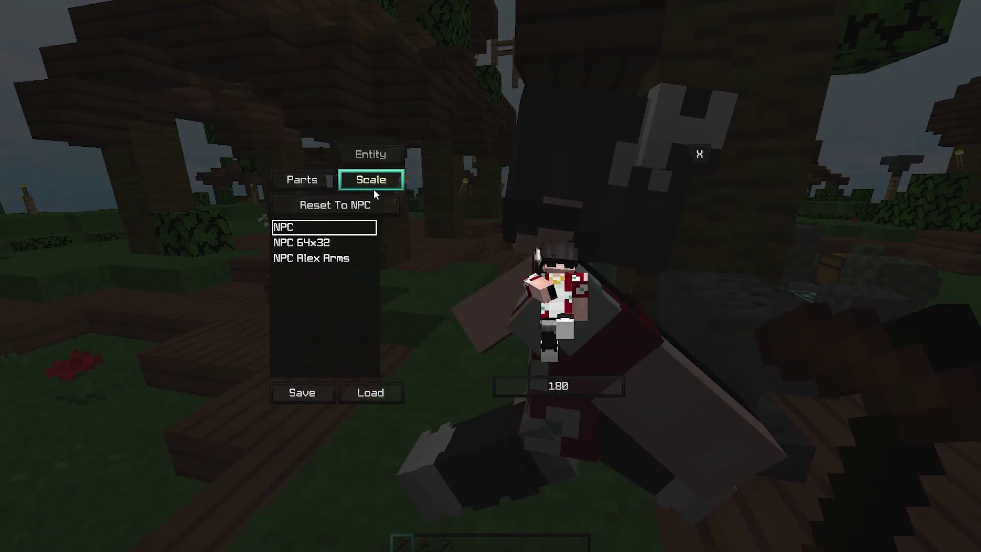
pyautogui.click(306, 257)
pyautogui.click(700, 154)
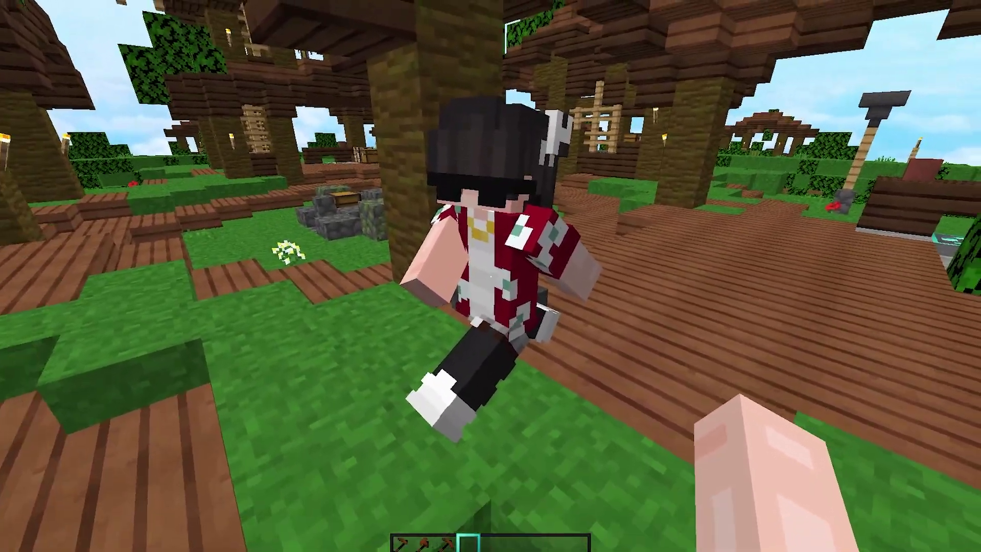
# - Search the creative inventory for a sword and place a diamond sword in the fourth hotbar slot
pyautogui.press('e')
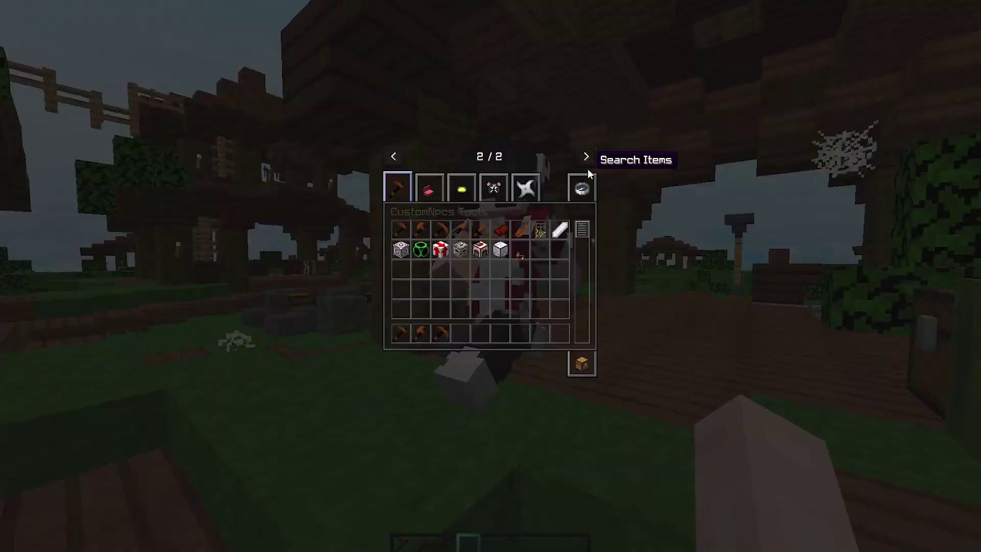
pyautogui.click(583, 189)
pyautogui.write('sw')
pyautogui.click(467, 334)
# - Search the creative inventory for iron items and add iron leggings and iron boots to the hotbar
pyautogui.write('armo')
pyautogui.hotkey('ctrl', 'a')
pyautogui.write('iron')
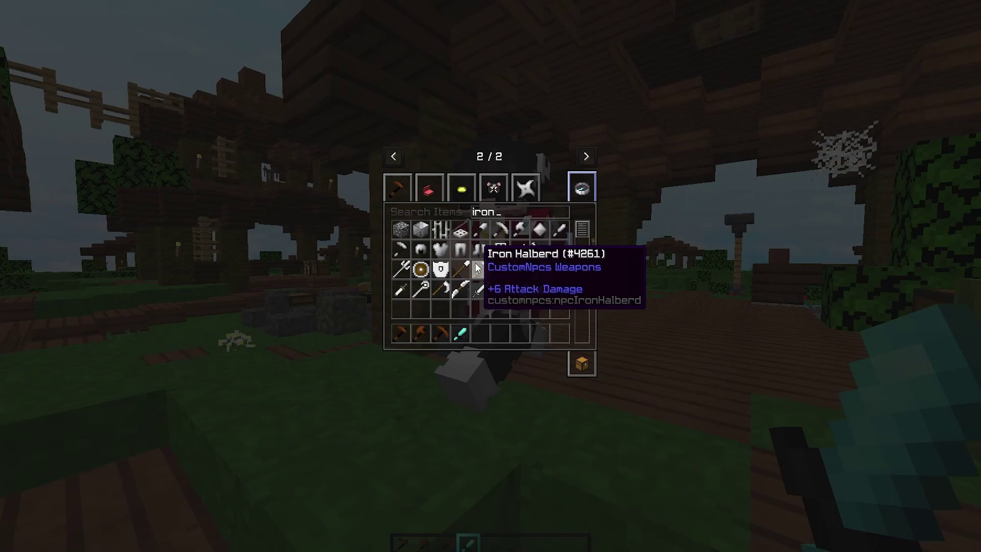
pyautogui.click(465, 249)
pyautogui.click(481, 334)
pyautogui.click(482, 248)
pyautogui.click(501, 333)
pyautogui.press('Escape')
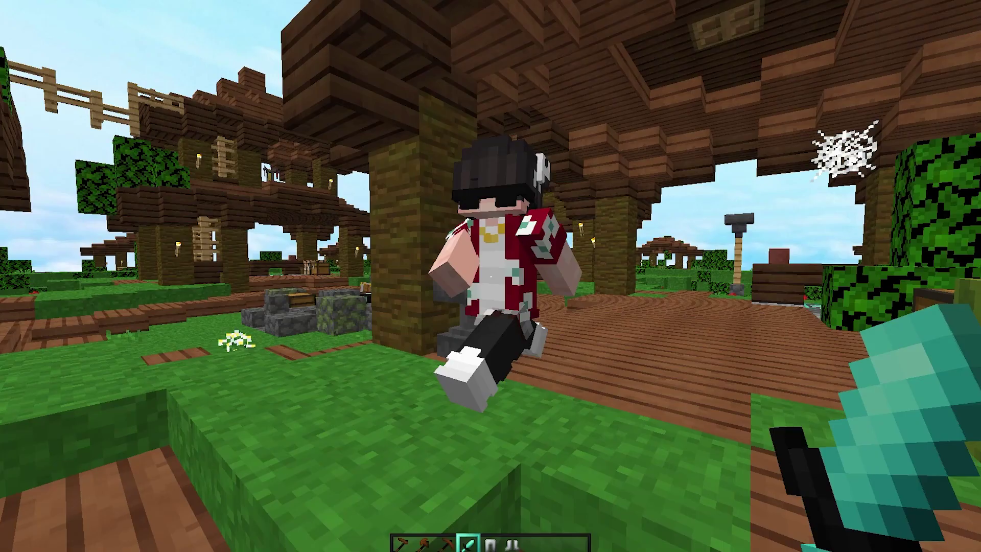
# - Equip the NPC with the iron boots, the iron leggings and the diamond sword as its weapon
pyautogui.press('1')
pyautogui.rightClick(491, 276)
pyautogui.click(409, 159)
pyautogui.click(376, 363)
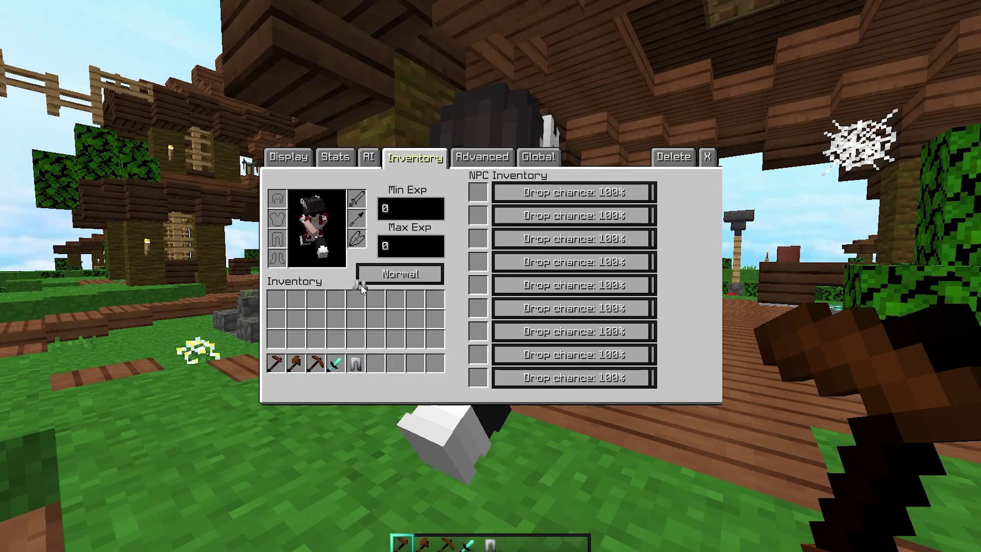
pyautogui.click(279, 258)
pyautogui.click(355, 363)
pyautogui.click(279, 239)
pyautogui.click(336, 364)
pyautogui.press('Escape')
pyautogui.press('4')
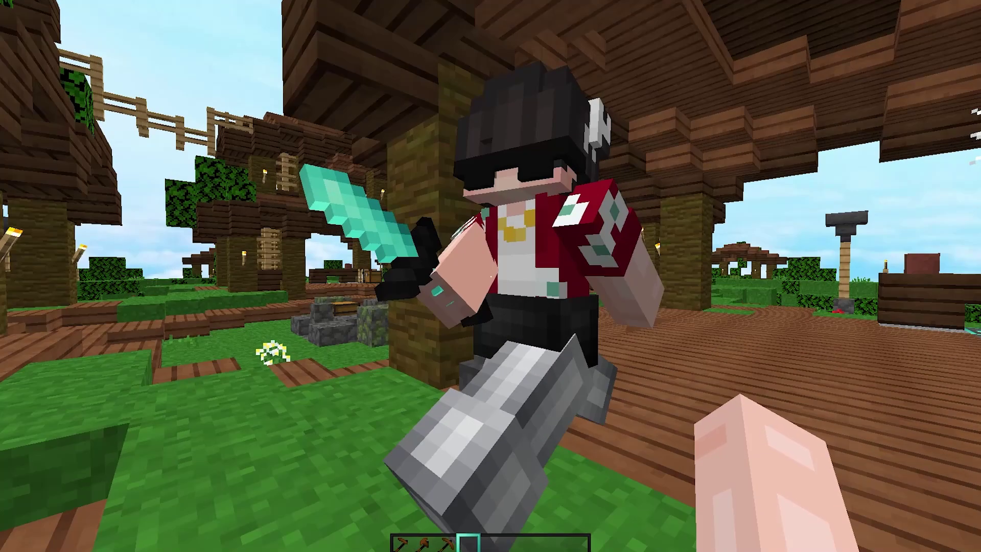
# - Switch the game mode to survival with a chat command and return it to creative
pyautogui.write('t')
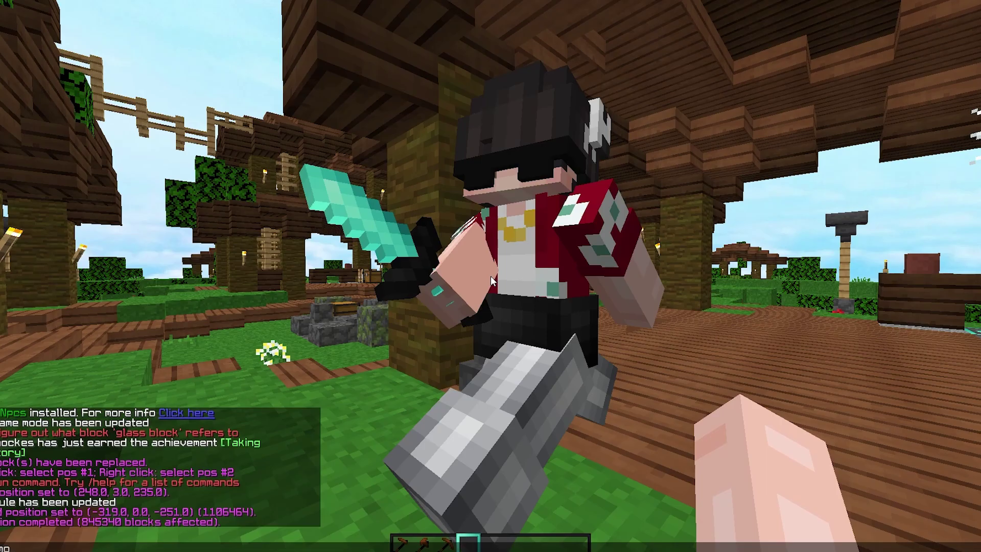
pyautogui.write('mode')
pyautogui.press('Return')
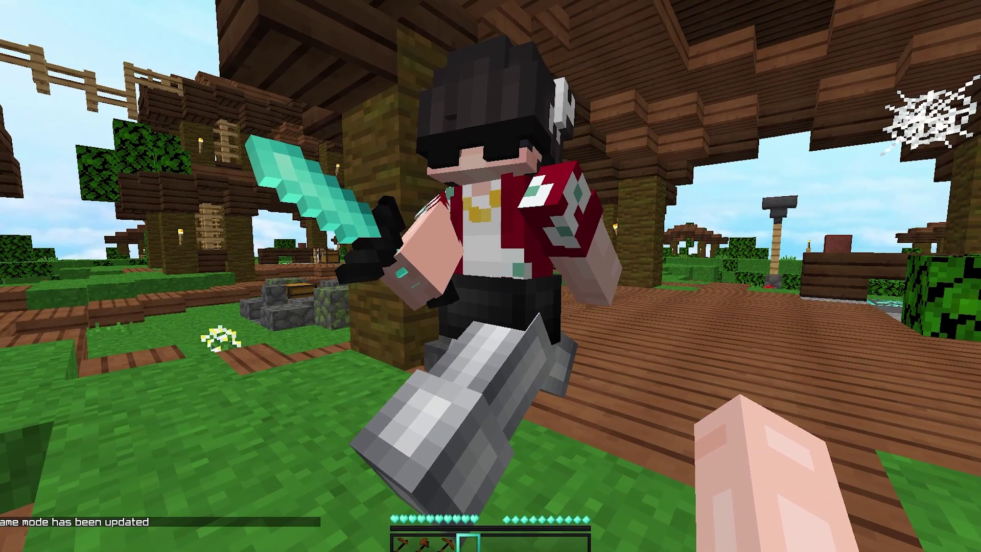
pyautogui.press('t')
pyautogui.press('Up')
pyautogui.press('BackSpace')
pyautogui.write('c\\')
pyautogui.press('Escape')
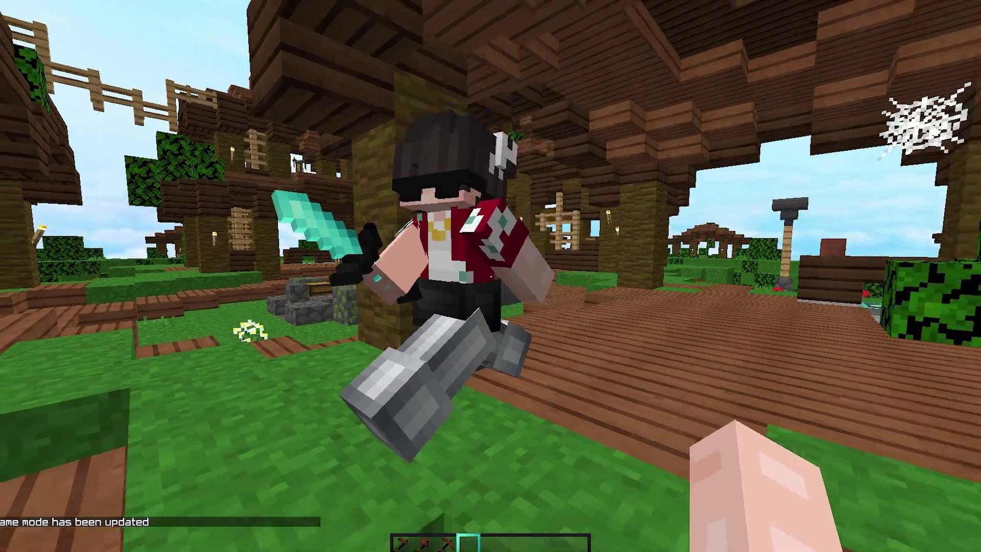
# - Switch to the browser, open the minecraft.tools armor crafting page and generate the commands for purple armor, color #ae5bfb
pyautogui.press('Escape')
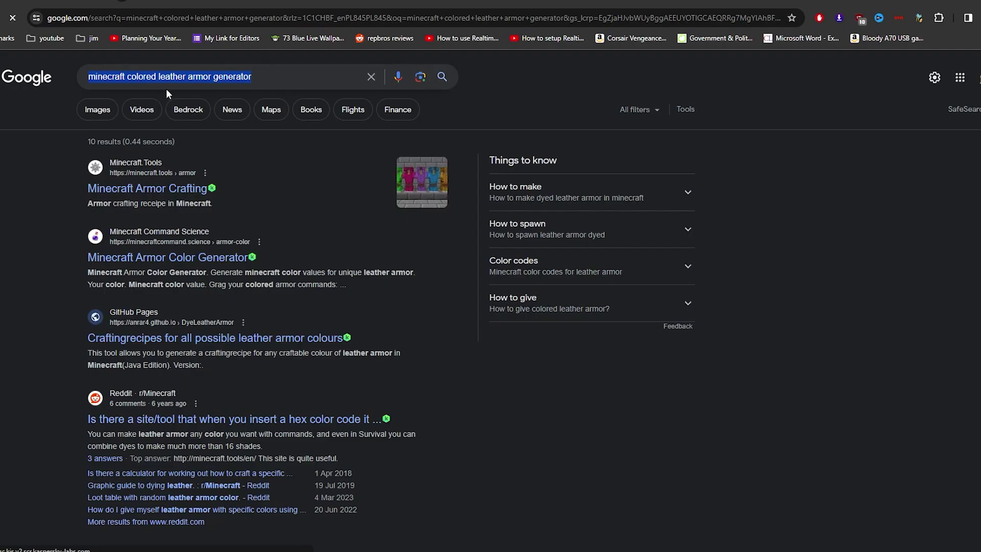
pyautogui.click(117, 258)
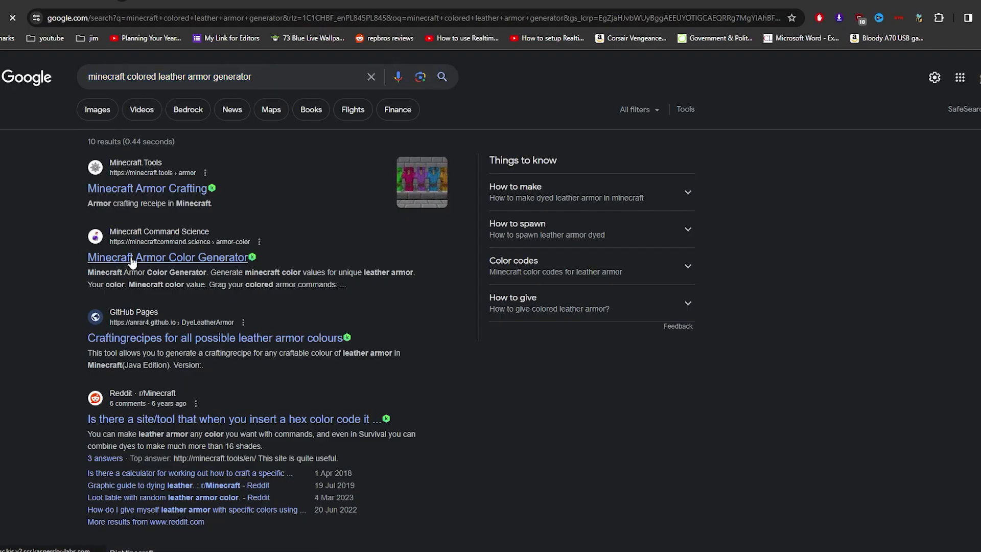
pyautogui.moveTo(75, 239); pyautogui.dragTo(199, 234)
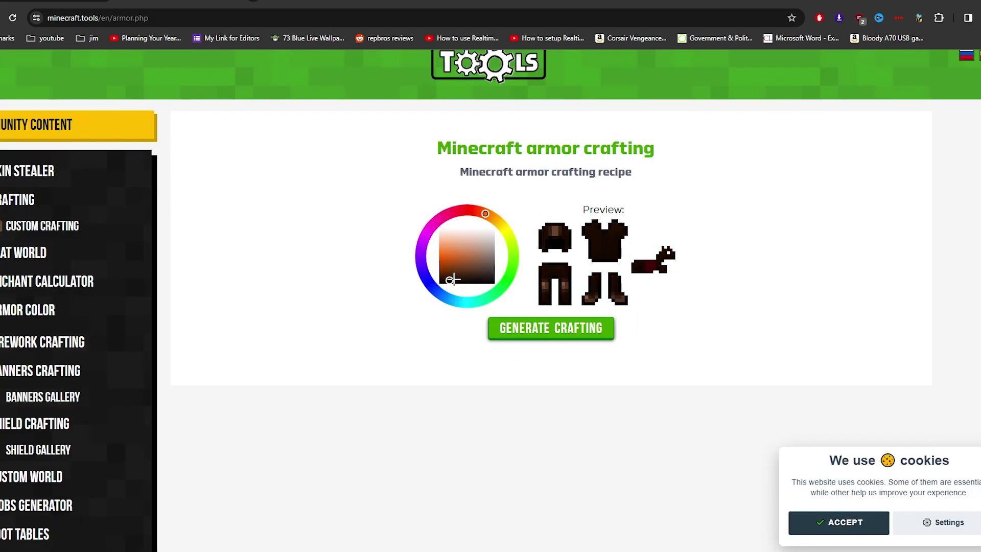
pyautogui.moveTo(443, 301)
pyautogui.mouseDown()
pyautogui.moveTo(420, 254)
pyautogui.moveTo(437, 249)
pyautogui.mouseUp()
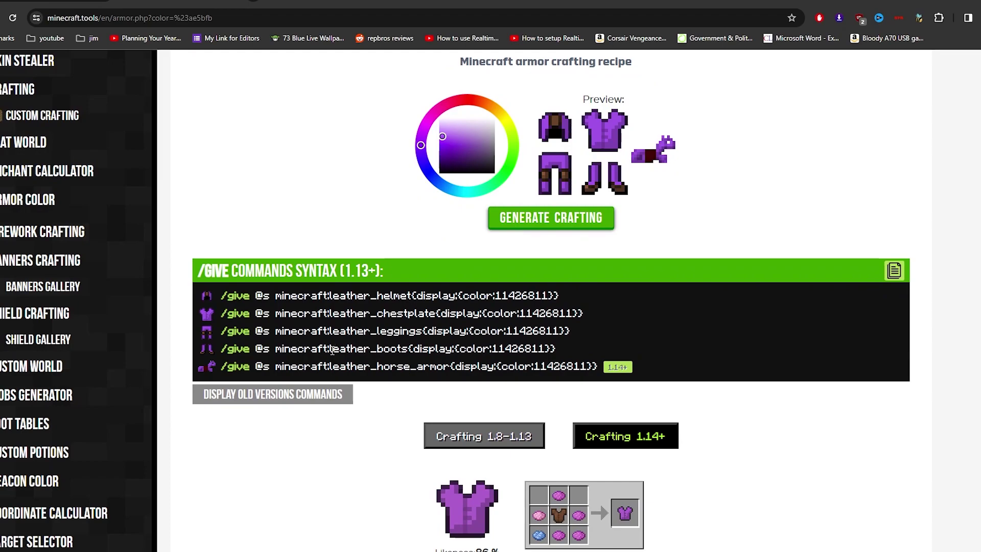
# - Display the give commands for versions 1.8 to 1.12 and copy the leather helmet command
pyautogui.click(228, 397)
pyautogui.scroll(-2, 271, 398)
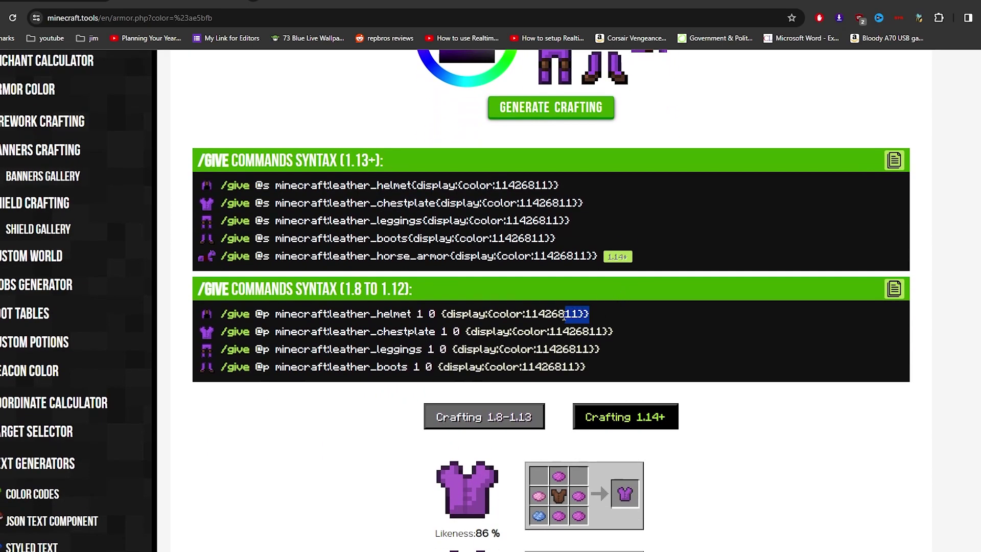
pyautogui.moveTo(566, 316); pyautogui.dragTo(318, 311)
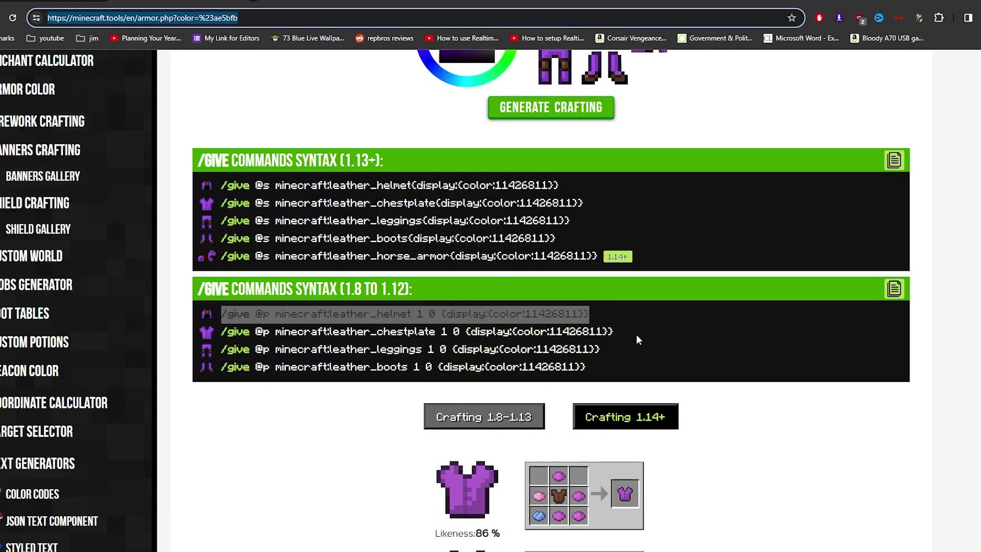
# - Copy the leather chestplate command for 1.8 to 1.12 and run it in Minecraft: /give @p minecraft:leather_chestplate 1 0 {display:{color:11426811}}
pyautogui.moveTo(636, 333); pyautogui.dragTo(329, 338)
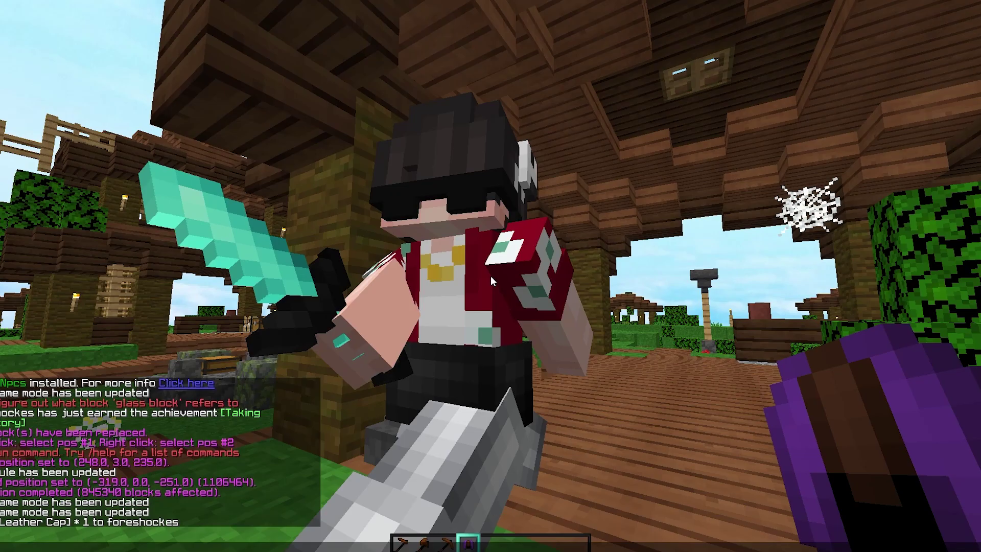
pyautogui.write('/give @p minecraft:leather_chestplate 1 0 {display:{color:11426811}}')
pyautogui.press('Return')
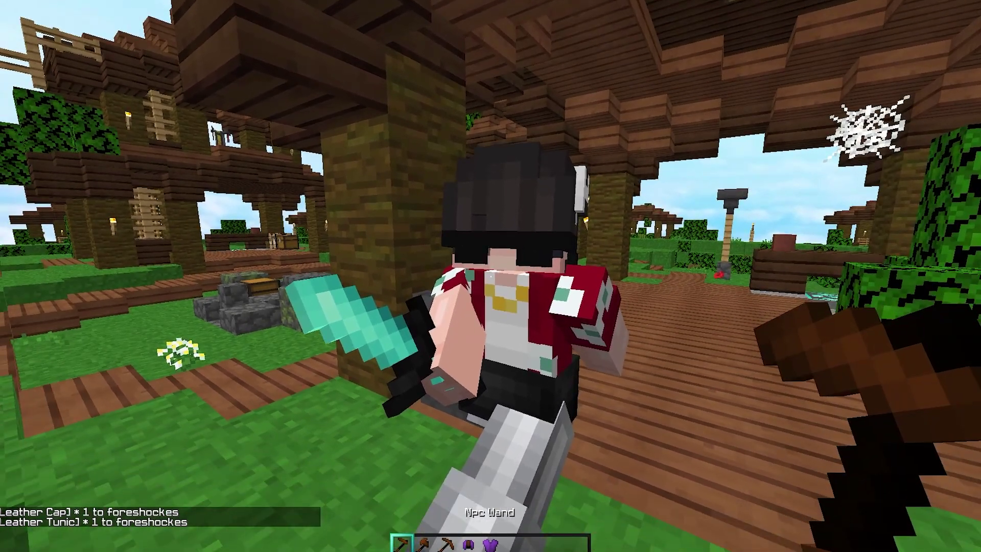
# - Equip the NPC with the purple leather cap and tunic using the NPC Wand
pyautogui.rightClick(490, 275)
pyautogui.click(405, 154)
pyautogui.keyDown('shift'); pyautogui.click(335, 363); pyautogui.keyUp('shift')
pyautogui.keyDown('shift'); pyautogui.click(355, 363); pyautogui.keyUp('shift')
pyautogui.press('Escape')
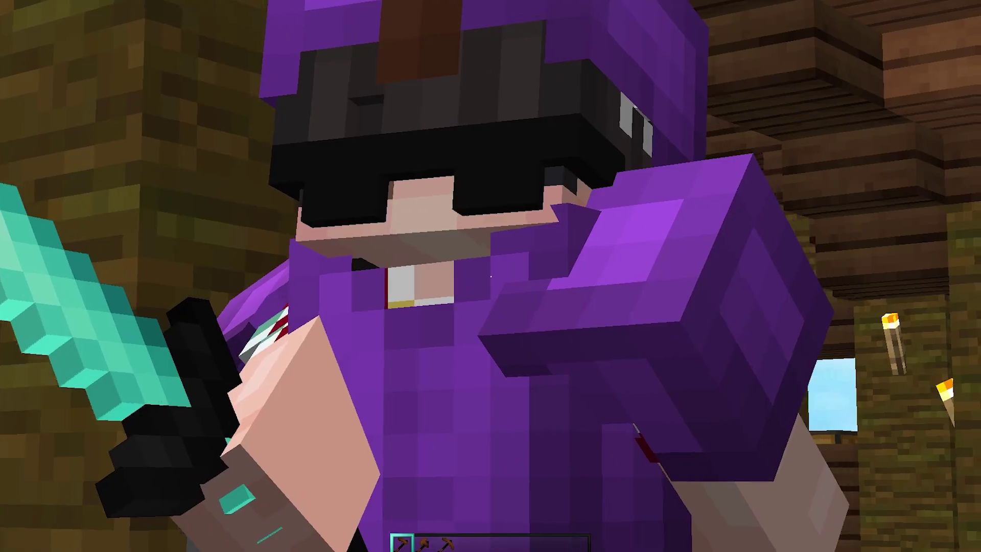
pyautogui.press('w')
pyautogui.press('s')
pyautogui.press('w')
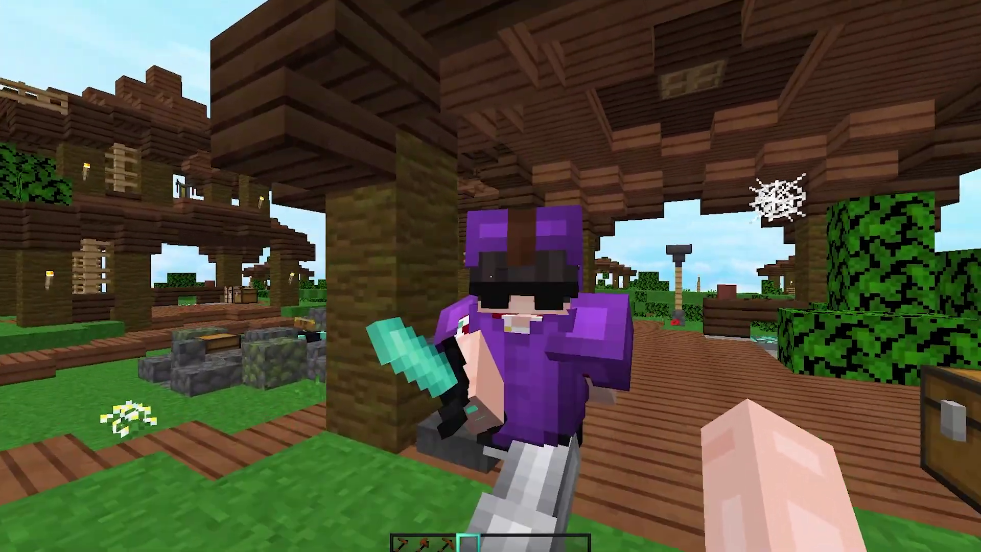
# - Open the shader list in the video settings and enable a shader pack for the scene
pyautogui.press('s')
pyautogui.press('Escape')
pyautogui.click(455, 237)
pyautogui.click(429, 202)
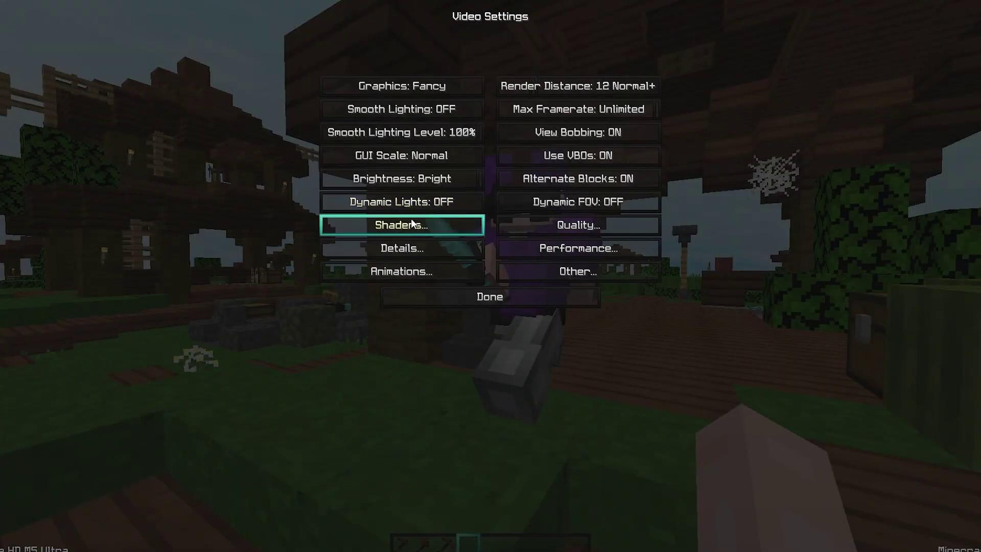
pyautogui.click(379, 225)
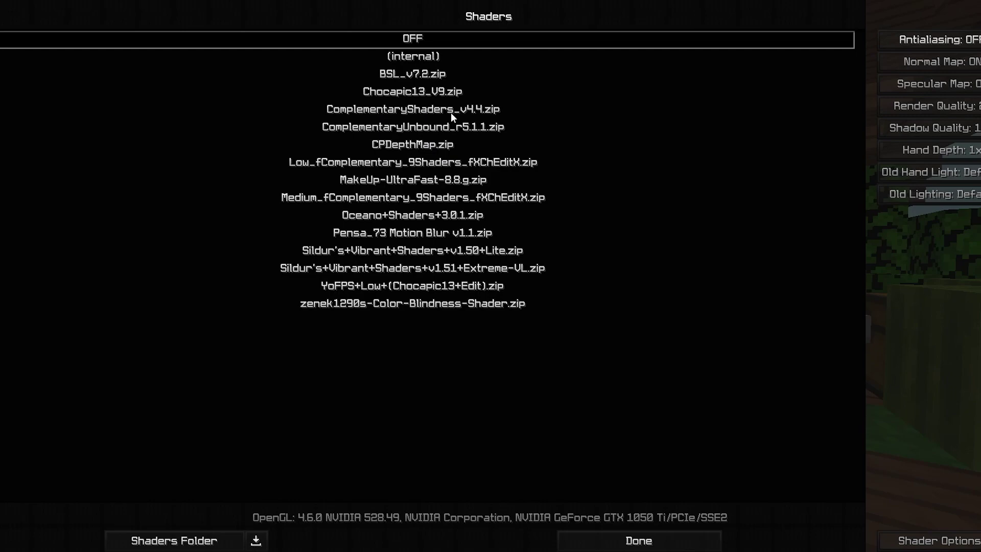
pyautogui.press('Escape')
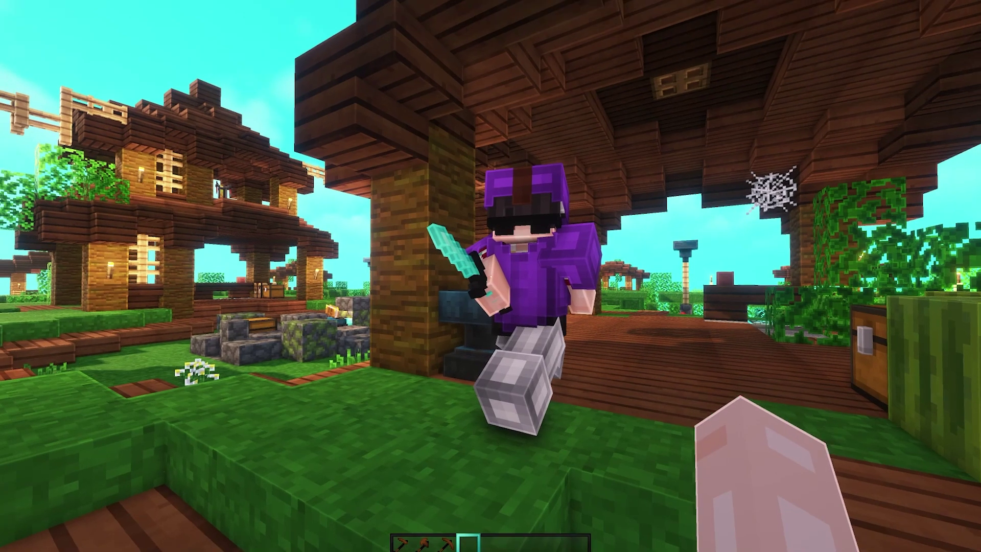
# - Hold the Npc Deactivator, lower the field of view to its minimum and frame the NPC beside the wooden pillar
pyautogui.press('s')
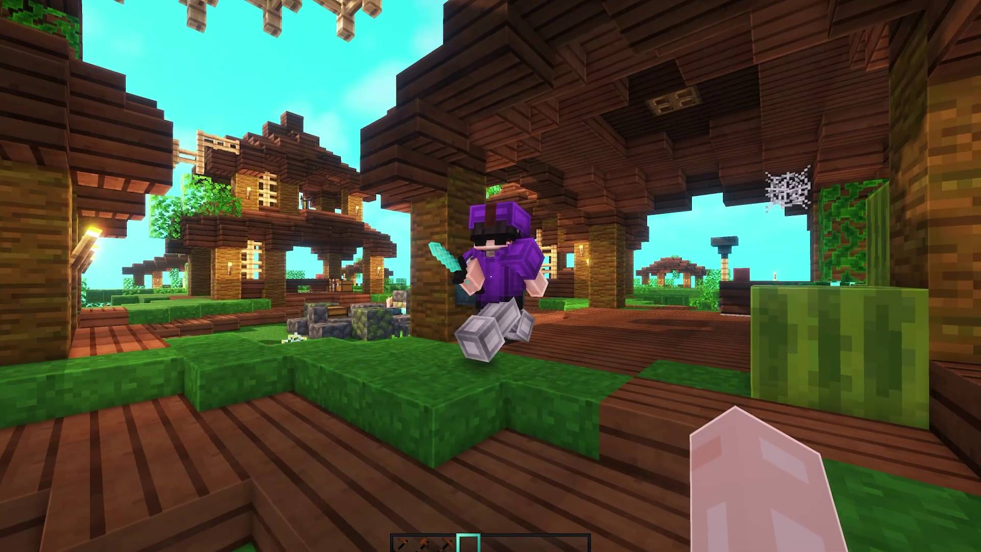
pyautogui.press('w')
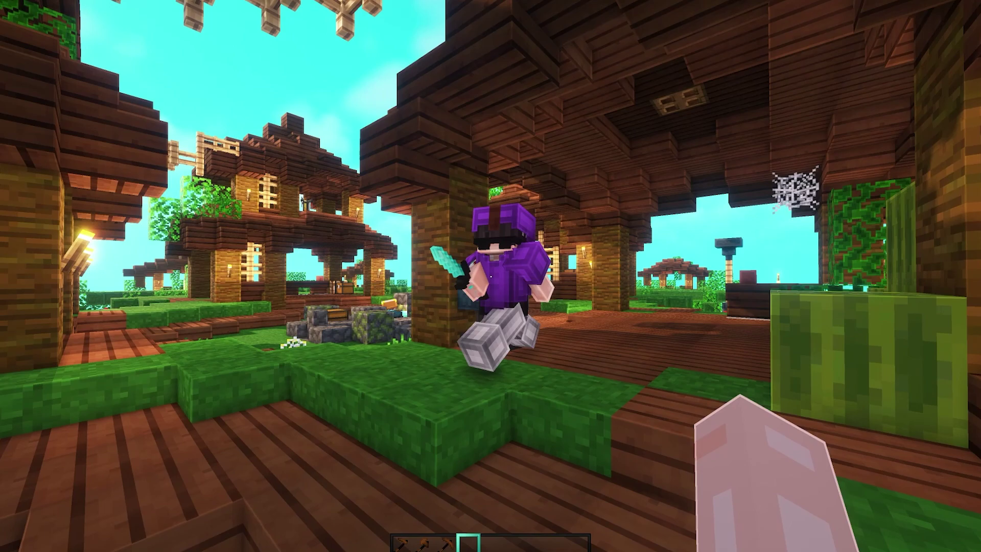
pyautogui.press('3')
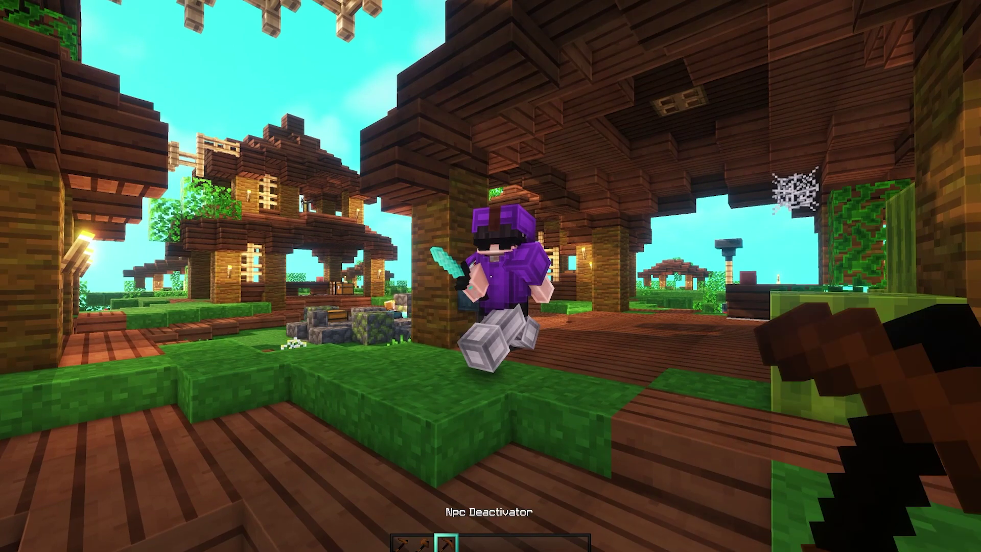
pyautogui.press('Escape')
pyautogui.click(427, 231)
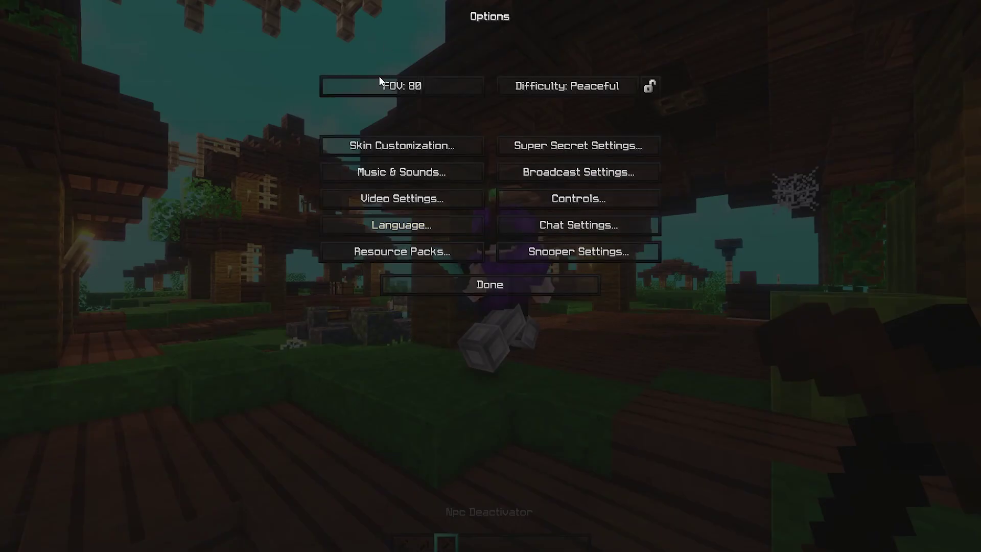
pyautogui.moveTo(377, 85); pyautogui.dragTo(274, 94)
pyautogui.press('Escape')
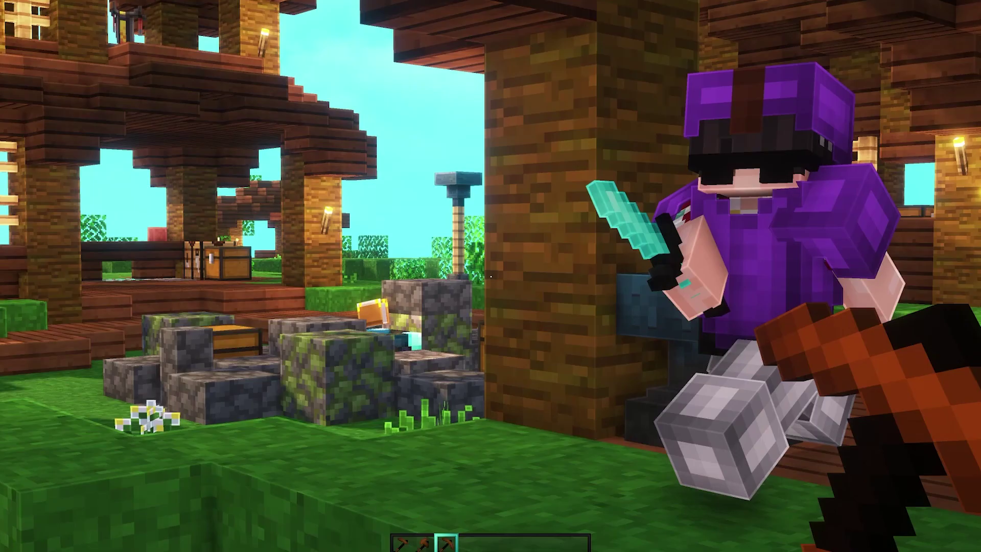
# - Take a screenshot of the scene without the interface, and another from the same view with the NPC hidden
pyautogui.press('F1')
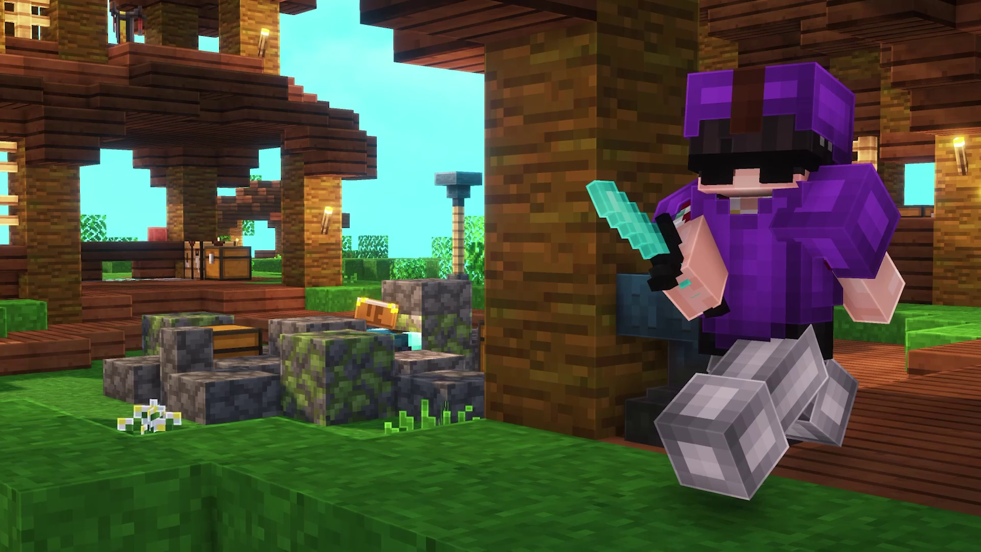
pyautogui.press('F2')
pyautogui.press('F1')
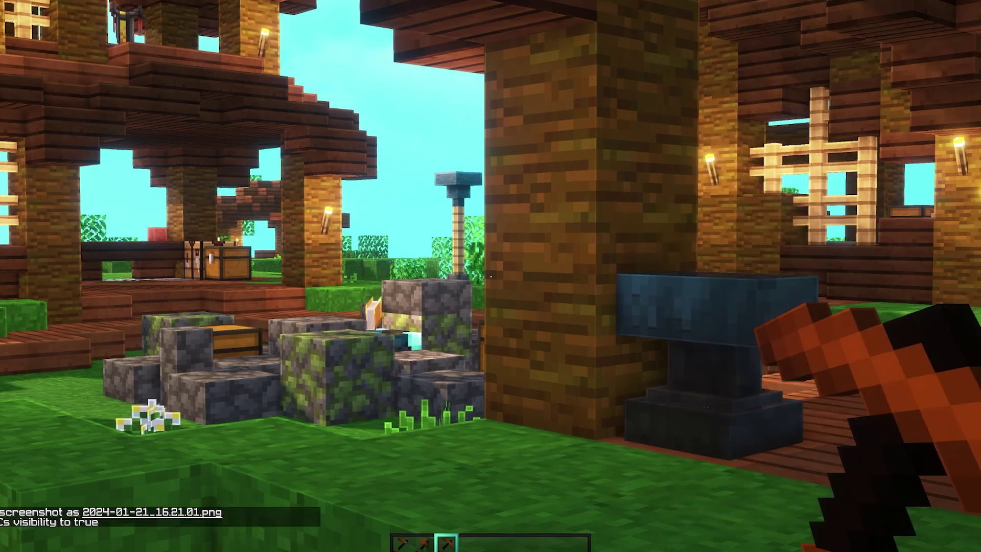
pyautogui.press('F1')
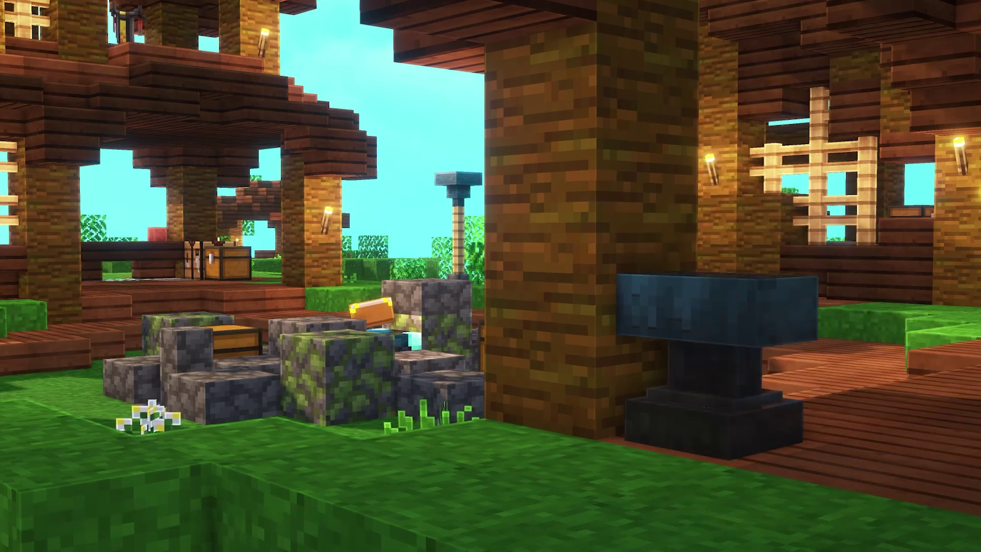
# - Leave the game, switch to Photopea and create a 1280 x 720 px project named thumbnail with a transparent background
pyautogui.press('Escape')
pyautogui.click(480, 259)
pyautogui.click(561, 298)
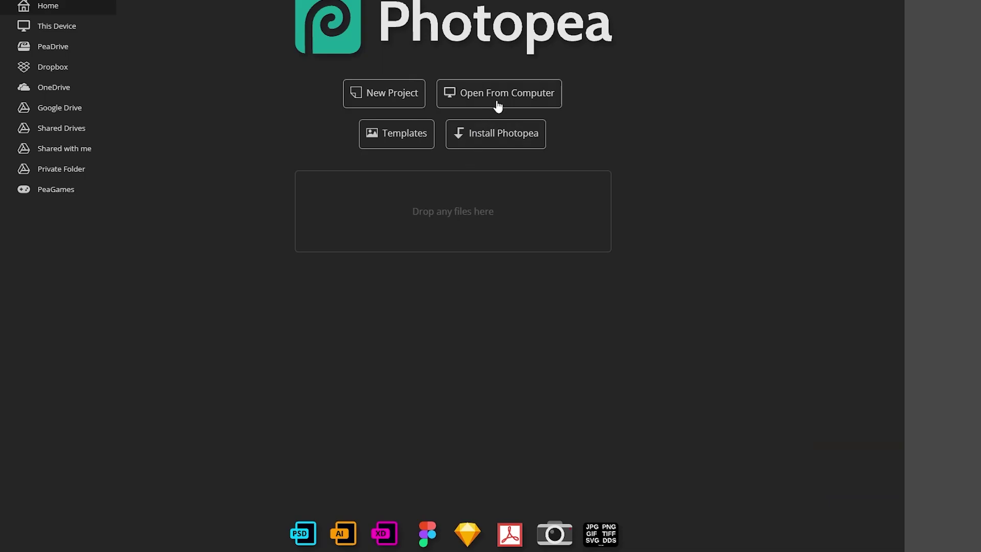
pyautogui.click(396, 96)
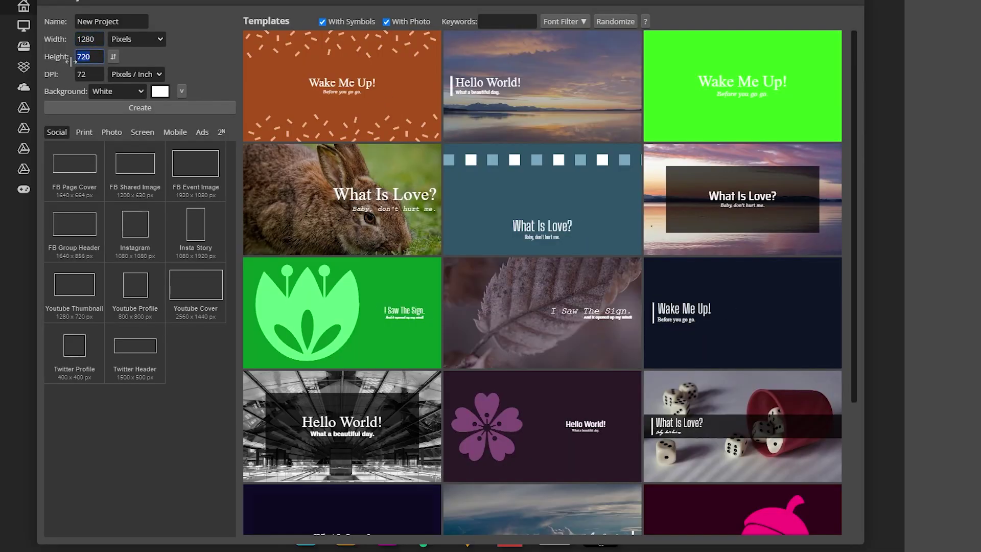
pyautogui.click(128, 90)
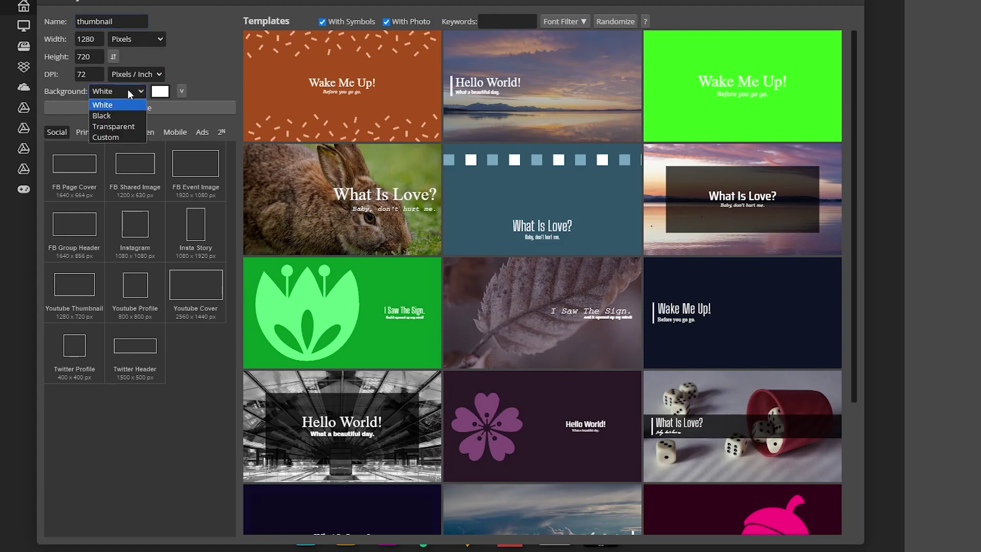
pyautogui.click(122, 127)
pyautogui.click(172, 106)
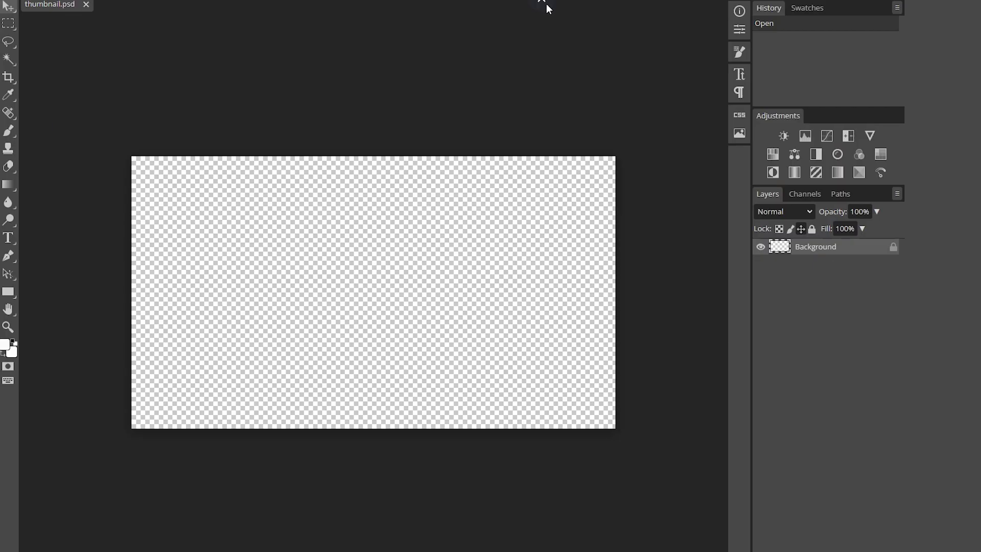
# - Place 2024-01-21_16.21.01.png and 2024-01-21_16.21.07.png from the .minecraft screenshots folder into the project
pyautogui.press('super+e')
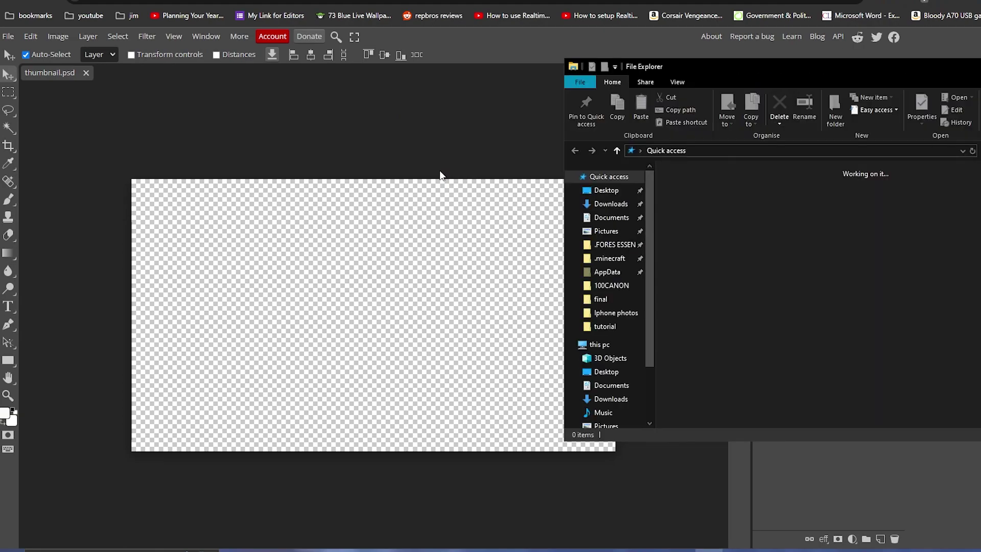
pyautogui.click(603, 259)
pyautogui.press('s')
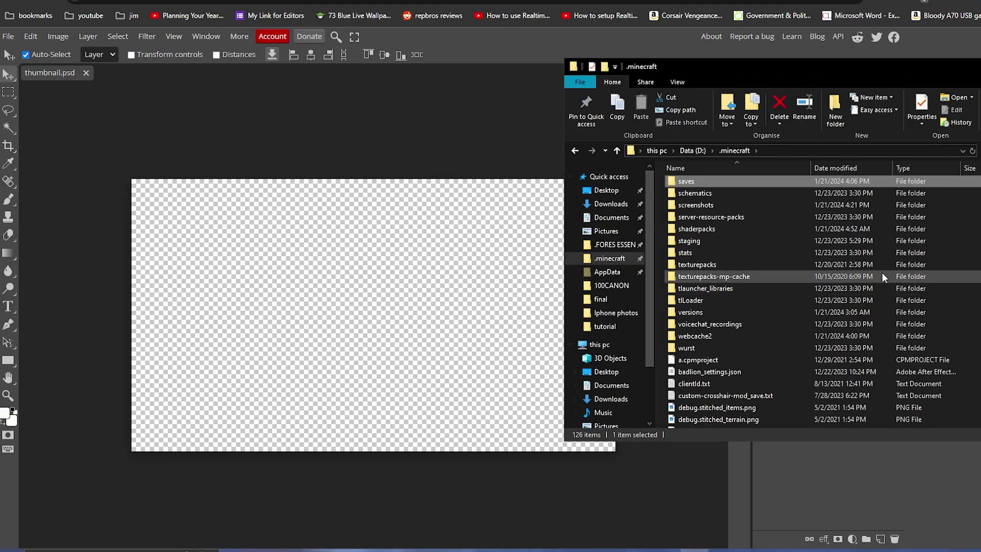
pyautogui.doubleClick(905, 208)
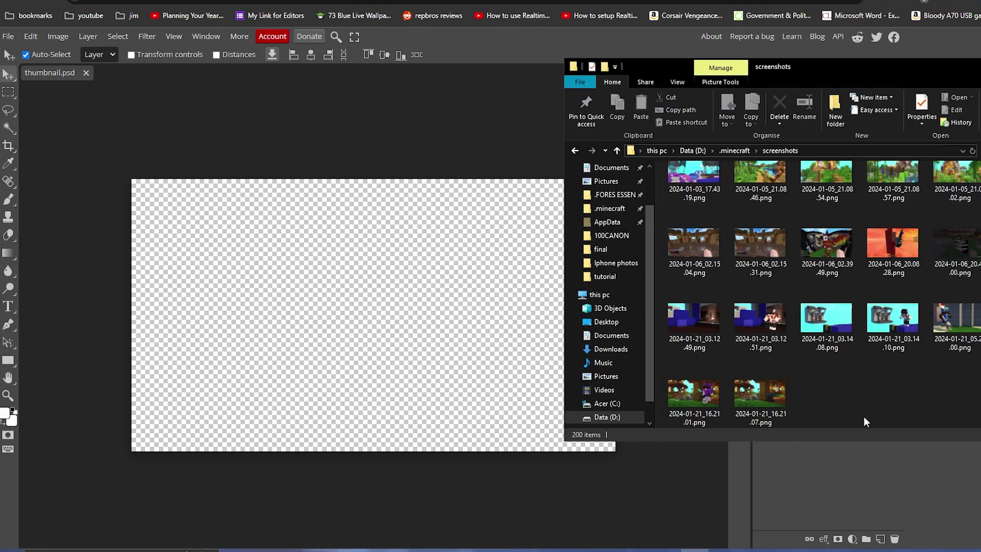
pyautogui.moveTo(761, 396); pyautogui.dragTo(467, 364)
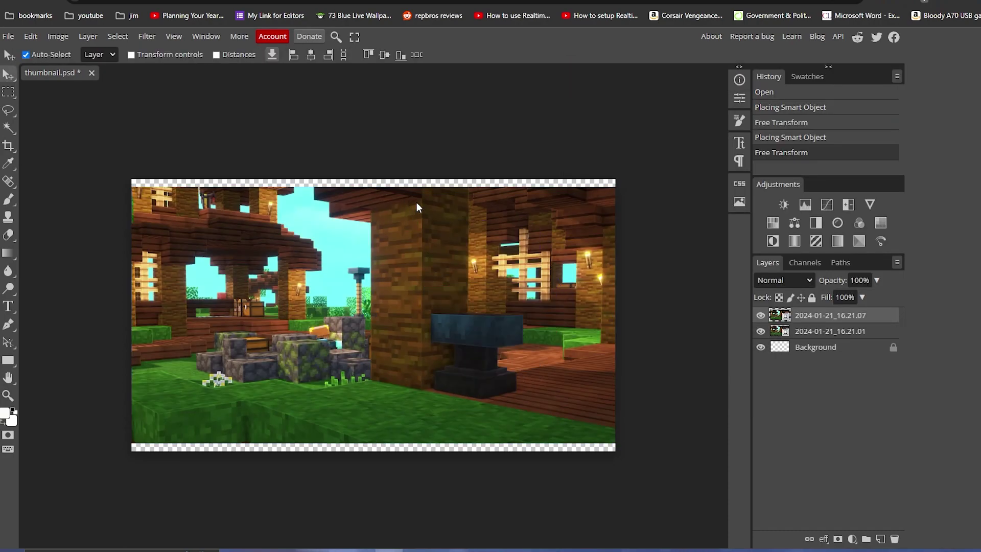
# - Rasterize both screenshot layers, scaled to fill the canvas, and put the 2024-01-21_16.21.01 layer above 2024-01-21_16.21.07
pyautogui.scroll(1, 381, 471)
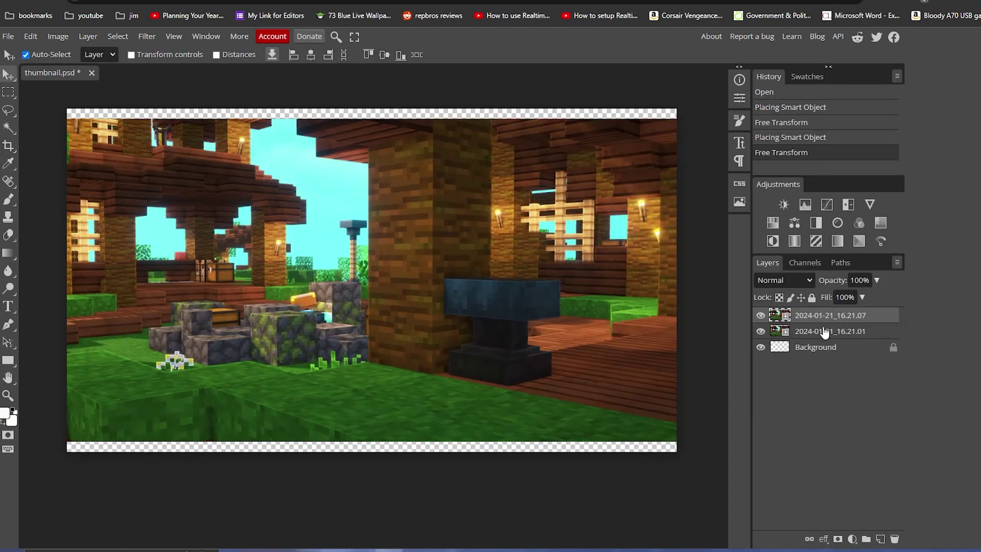
pyautogui.keyDown('shift'); pyautogui.click(824, 331); pyautogui.keyUp('shift')
pyautogui.rightClick(823, 332)
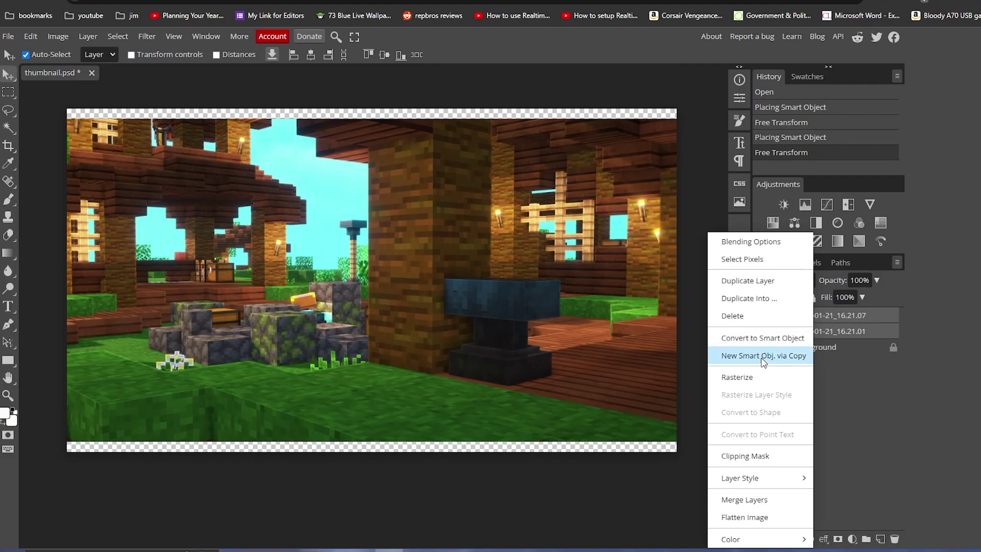
pyautogui.click(764, 377)
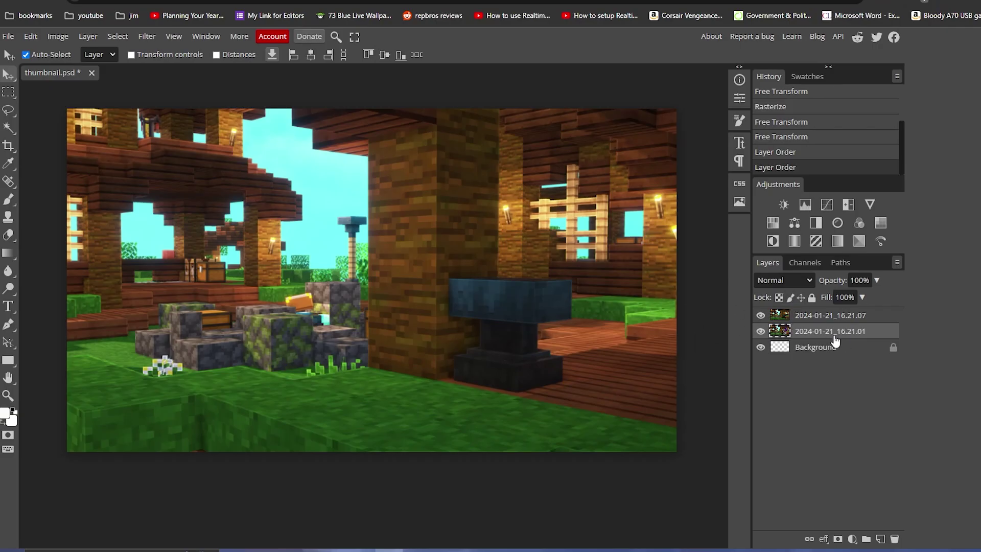
pyautogui.moveTo(814, 337); pyautogui.dragTo(786, 325)
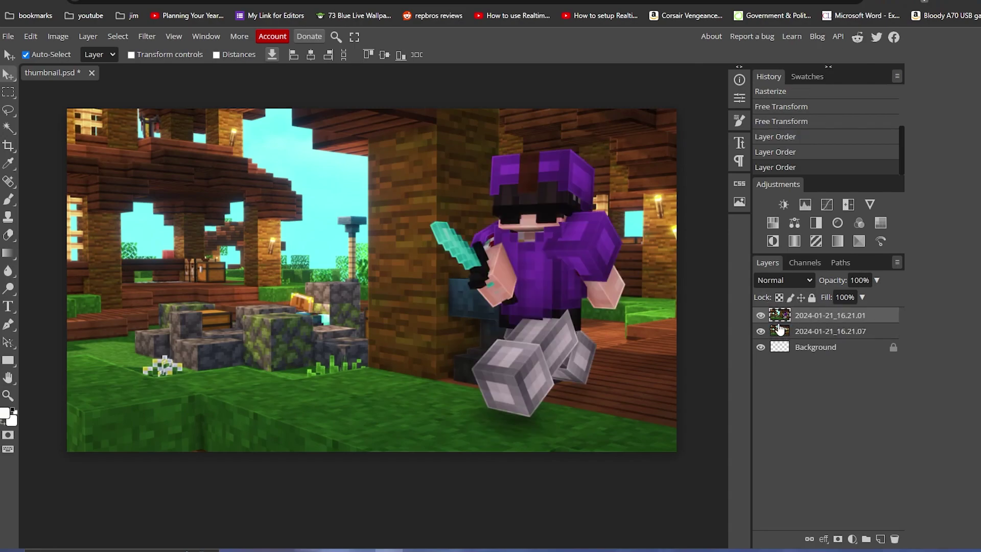
# - Trace the NPC's outline with the Pen tool and copy the enclosed pixels to a new layer
pyautogui.scroll(2, 464, 300)
pyautogui.scroll(-3, 353, 337)
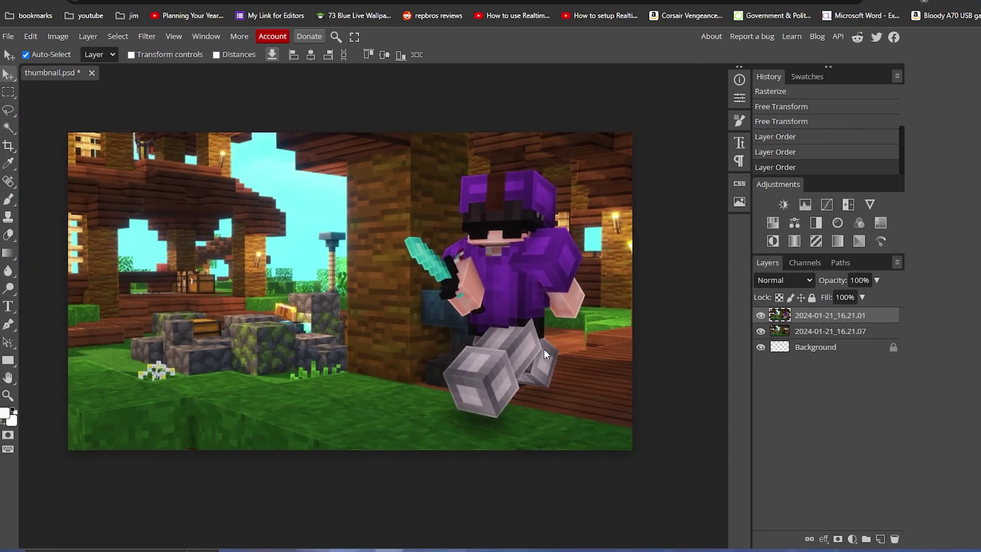
pyautogui.click(8, 324)
pyautogui.press('F11')
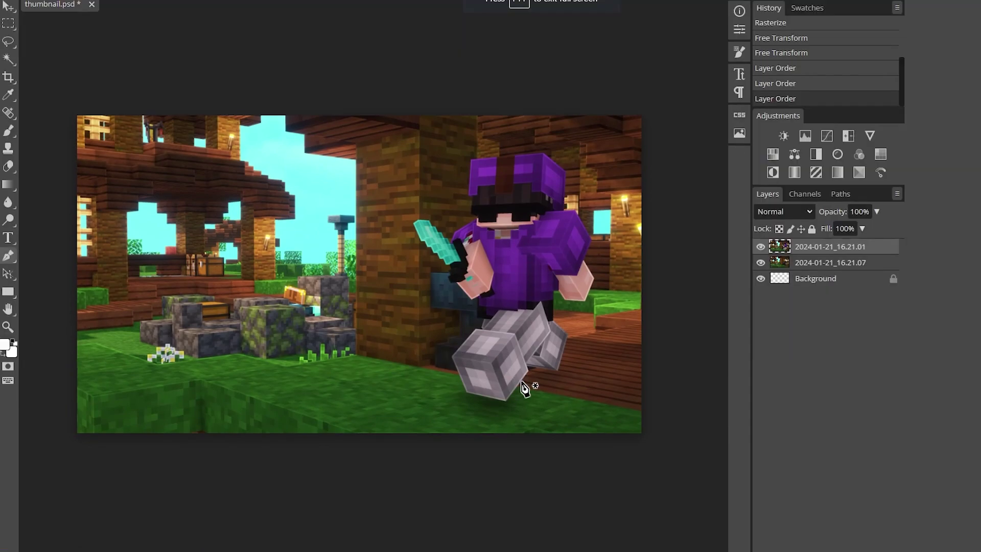
pyautogui.scroll(10, 520, 383)
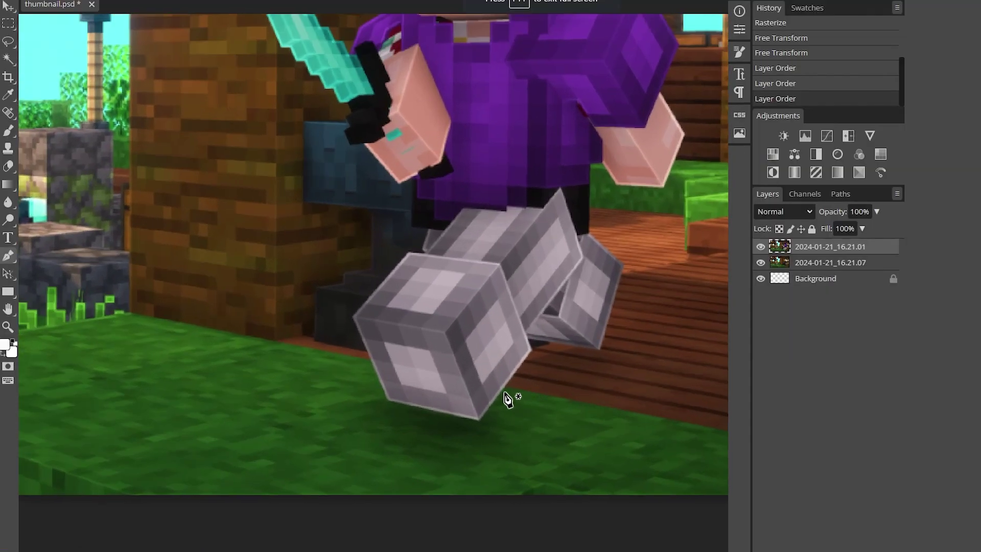
pyautogui.press('F11')
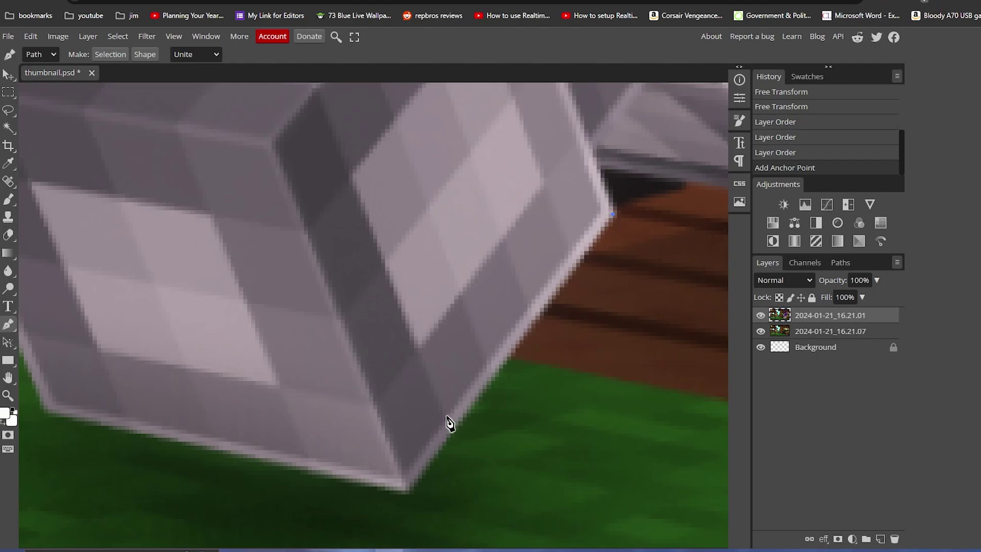
pyautogui.click(406, 488)
pyautogui.moveTo(176, 419); pyautogui.dragTo(394, 430)
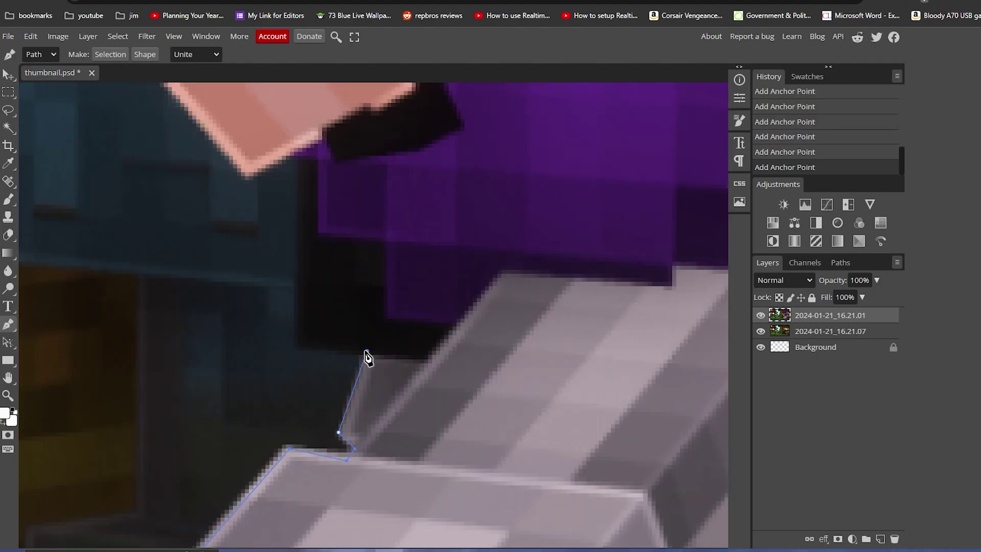
pyautogui.click(302, 351)
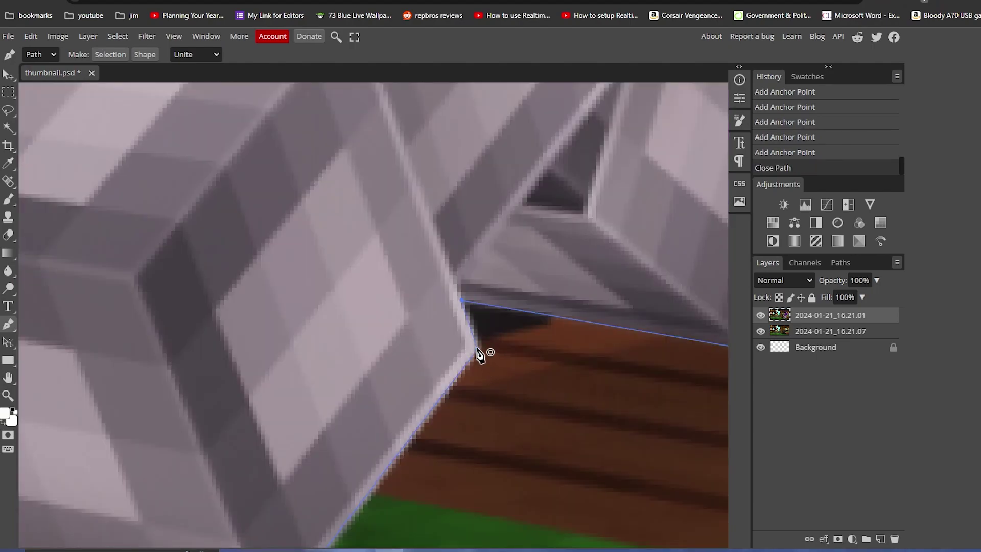
pyautogui.scroll(-10, 480, 355)
pyautogui.hotkey('ctrl', 'Return')
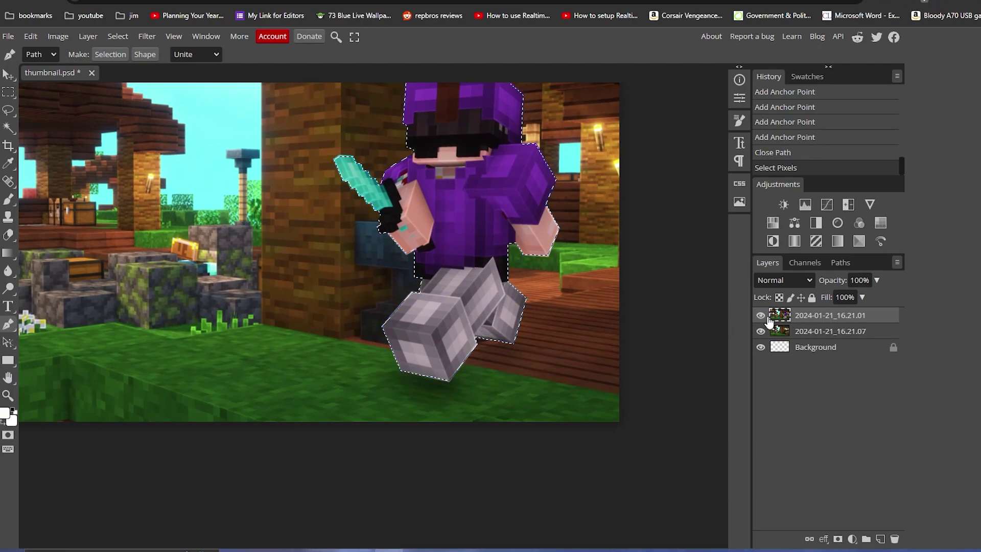
pyautogui.hotkey('ctrl', 'j')
# - Remove the path and the 2024-01-21_16.21.01 layer, and move the NPC cutout in front of the mossy stone blocks
pyautogui.rightClick(500, 291)
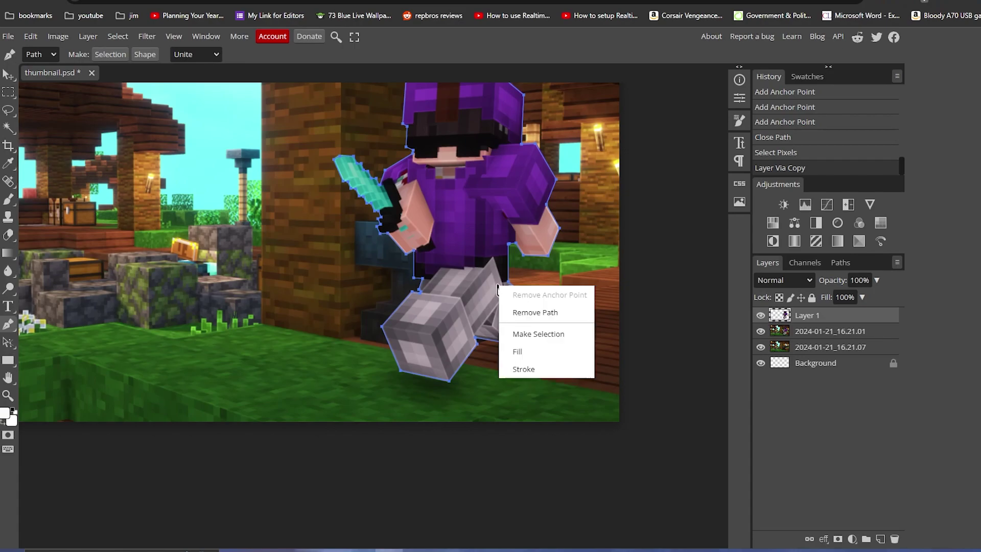
pyautogui.click(535, 312)
pyautogui.click(820, 333)
pyautogui.press('Delete')
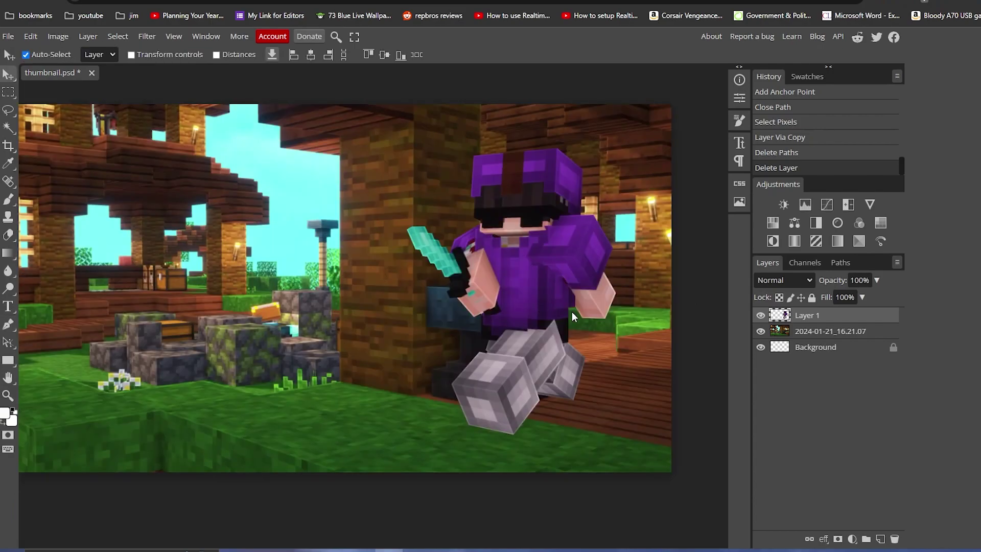
pyautogui.moveTo(572, 311); pyautogui.dragTo(346, 324)
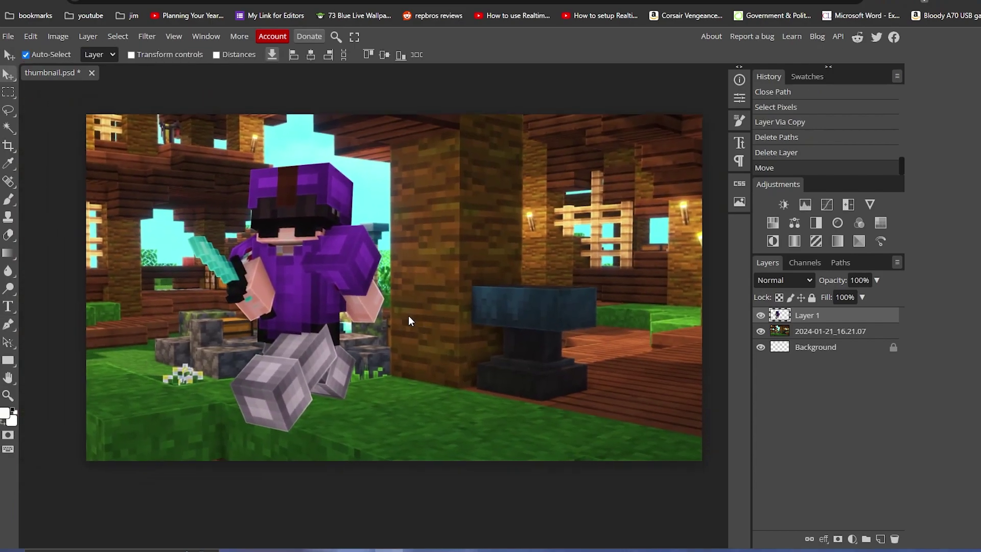
# - Move the NPC cutout across the background so it stands in front of the anvil
pyautogui.scroll(-2, 409, 315)
pyautogui.moveTo(301, 298); pyautogui.dragTo(574, 281)
pyautogui.scroll(1, 574, 280)
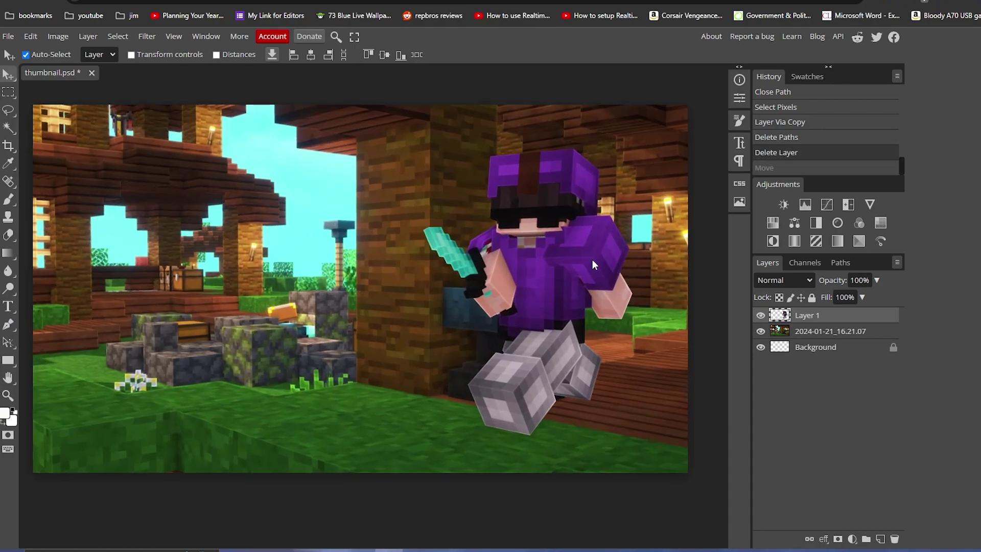
pyautogui.scroll(-1, 466, 231)
pyautogui.scroll(1, 585, 262)
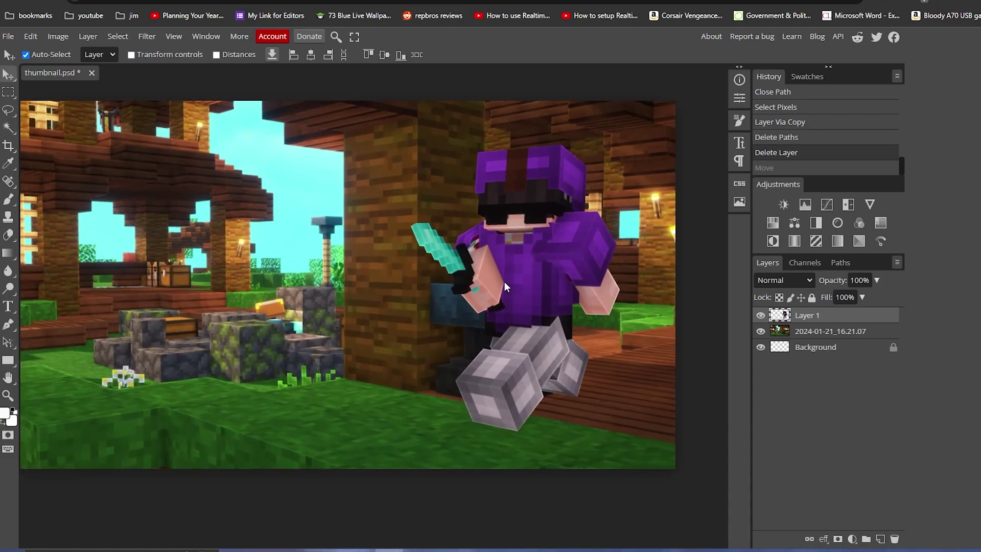
pyautogui.scroll(1, 476, 381)
pyautogui.scroll(-1, 476, 387)
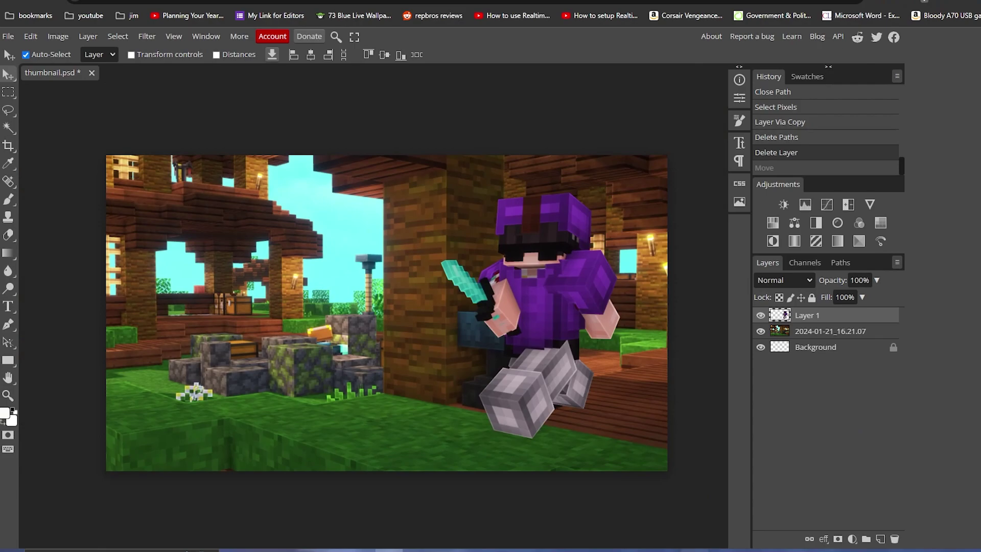
# - In File Explorer, extract the aqua midnight 16x zip from the .minecraft resourcepacks folder into its own folder
pyautogui.click(695, 549)
pyautogui.click(734, 151)
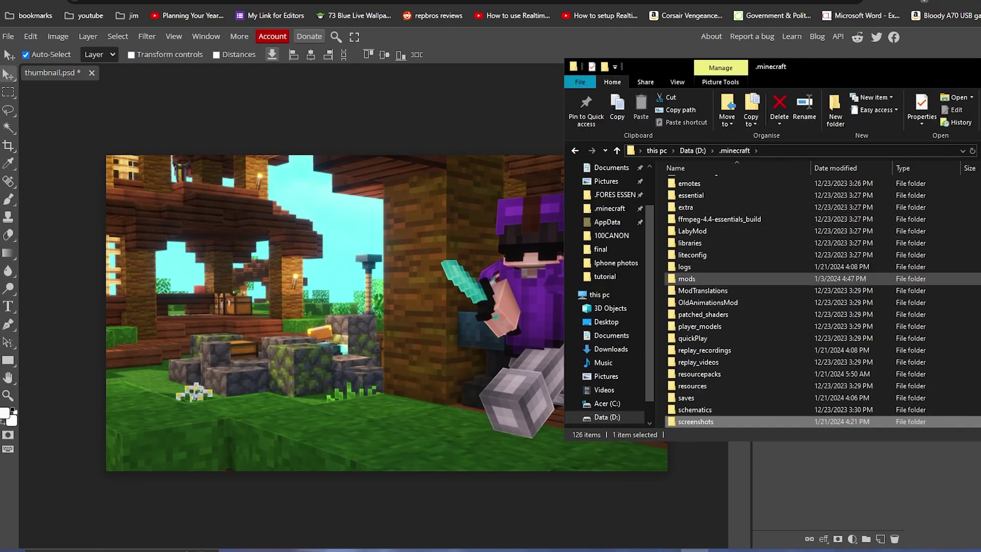
pyautogui.scroll(-5, 707, 208)
pyautogui.doubleClick(707, 208)
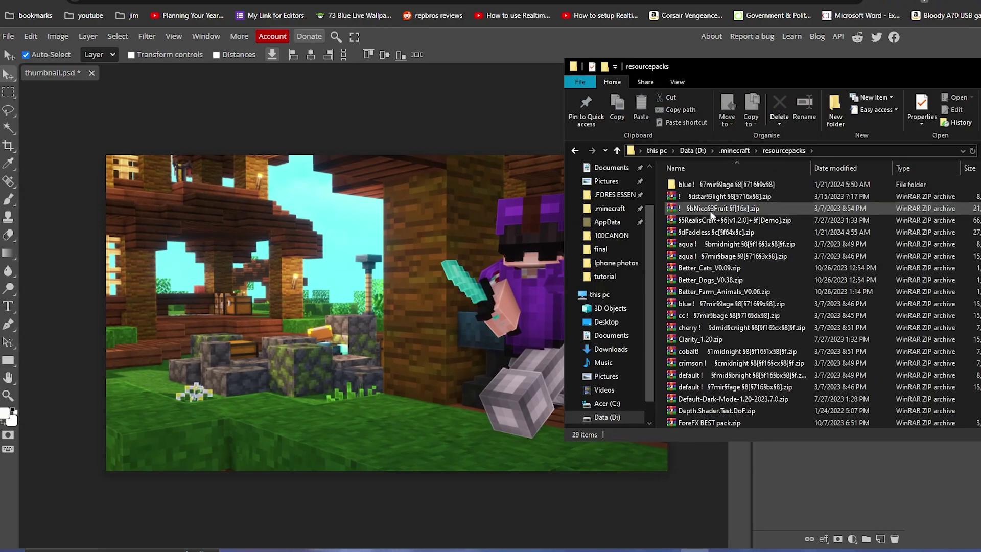
pyautogui.click(722, 233)
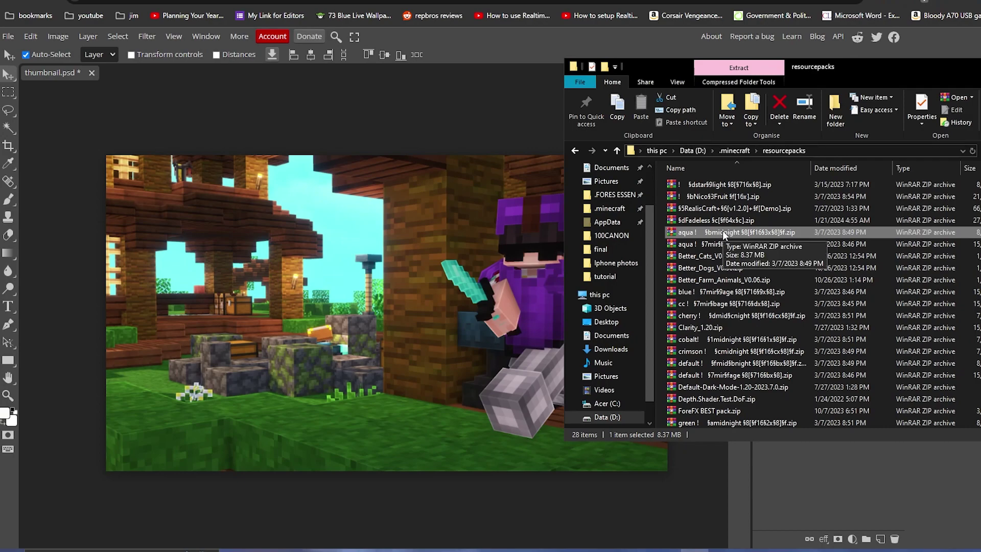
pyautogui.rightClick(723, 232)
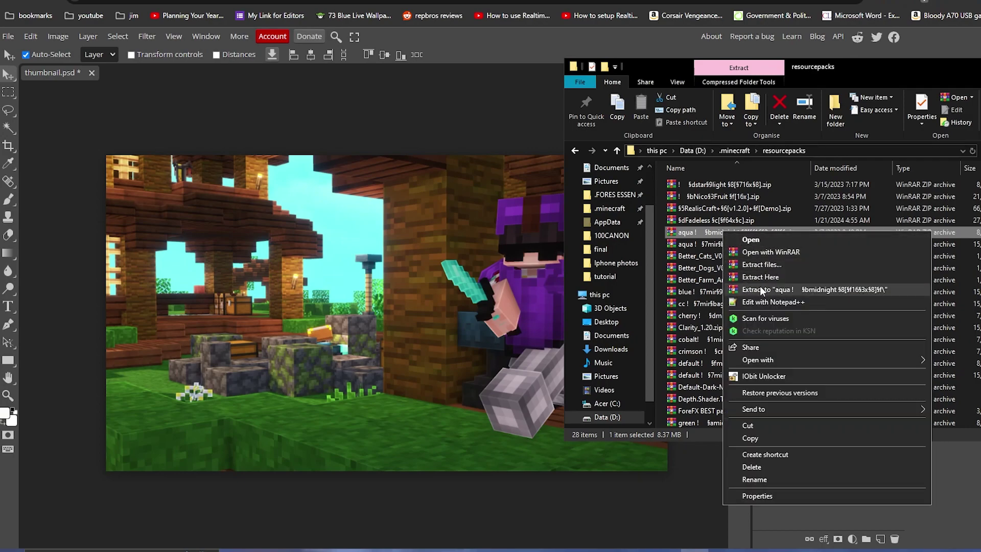
pyautogui.click(804, 286)
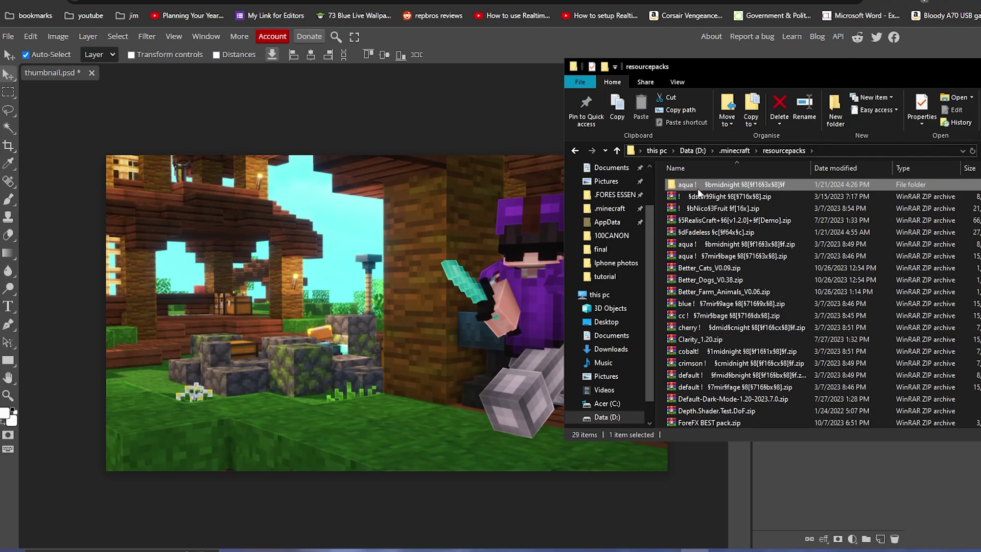
# - Move the extracted aqua midnight pack to Downloads and open its assets/minecraft/textures/gui folder
pyautogui.hotkey('ctrl', 'x')
pyautogui.click(621, 349)
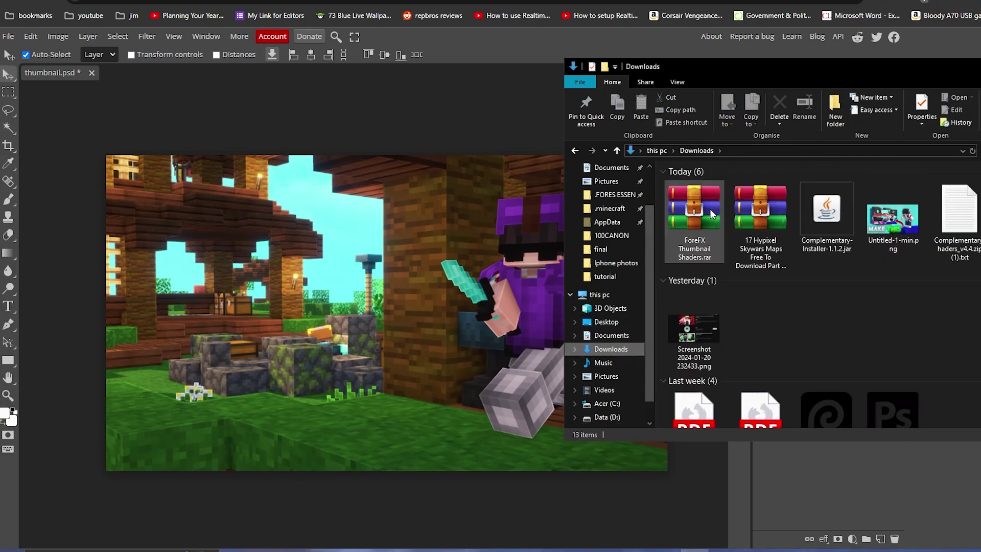
pyautogui.hotkey('ctrl', 'v')
pyautogui.doubleClick(693, 291)
pyautogui.doubleClick(701, 188)
pyautogui.doubleClick(700, 189)
pyautogui.doubleClick(709, 222)
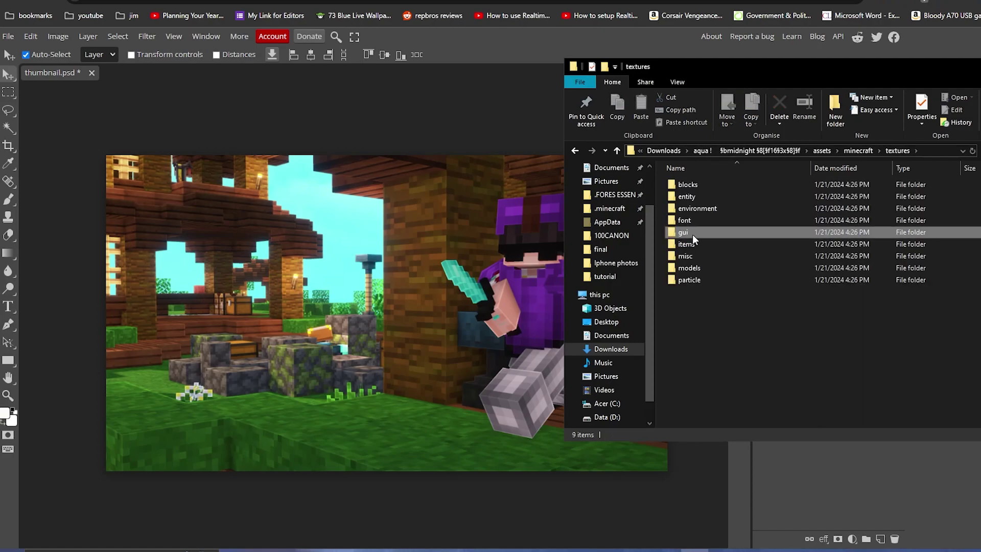
pyautogui.doubleClick(692, 234)
# - Check the image dimensions of widgets.png in its file properties
pyautogui.click(759, 264)
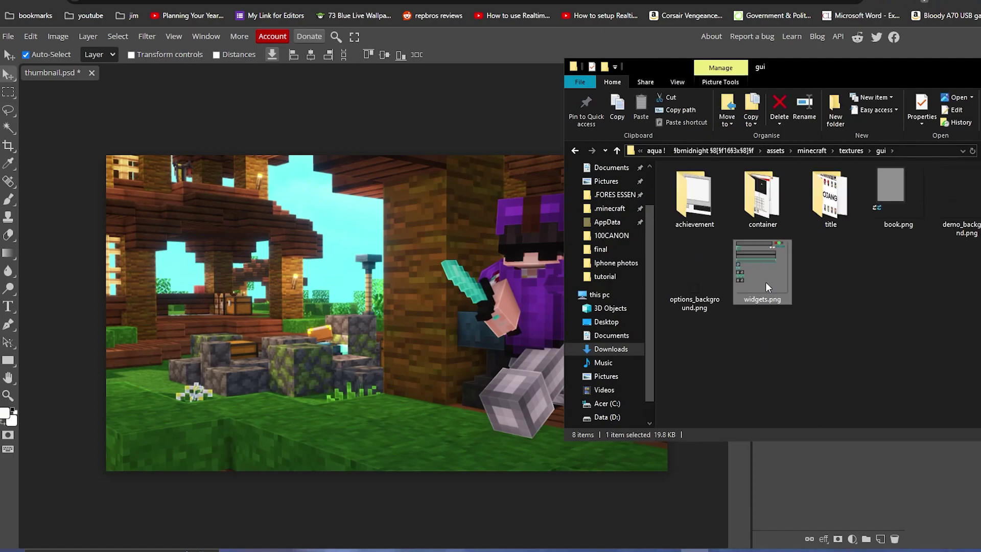
pyautogui.press('Menu')
pyautogui.click(799, 538)
pyautogui.click(843, 282)
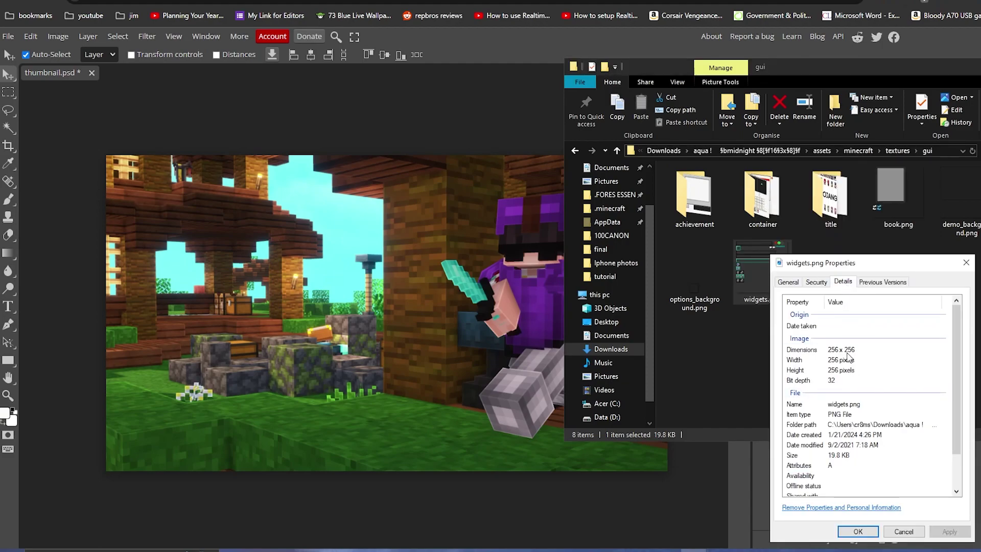
pyautogui.click(856, 532)
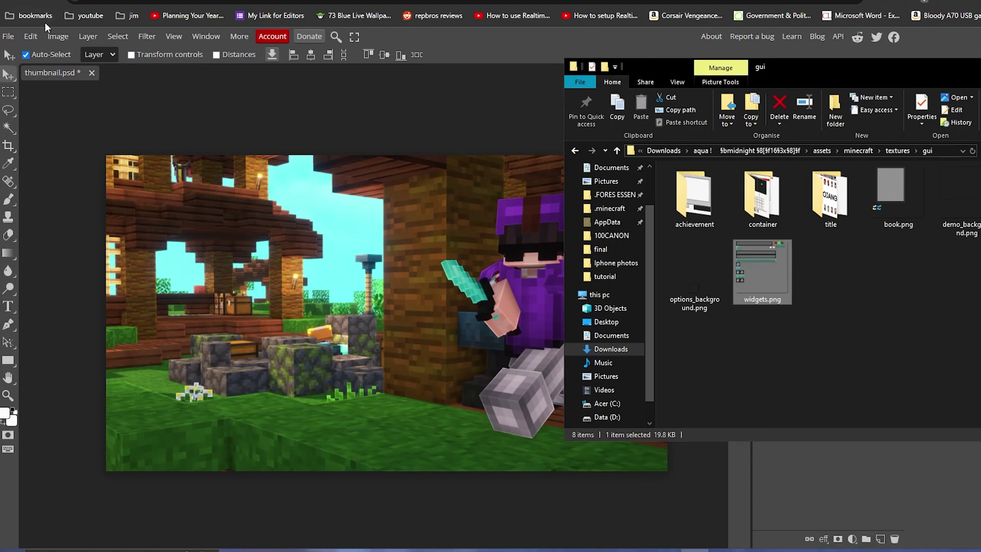
# - In Photopea, create a transparent project named widget, 256 x 256 pixels with the DPI set to 999999
pyautogui.click(7, 36)
pyautogui.click(20, 54)
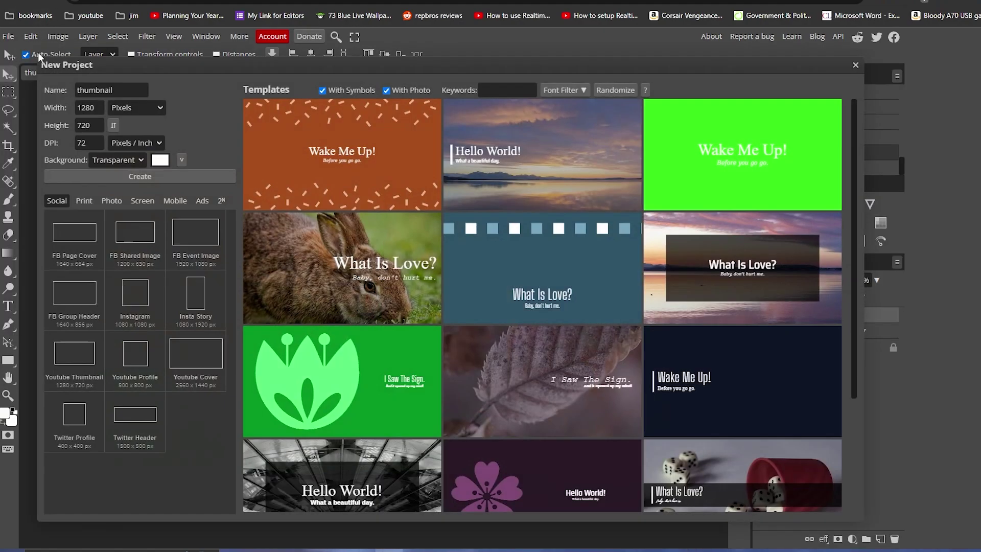
pyautogui.click(183, 125)
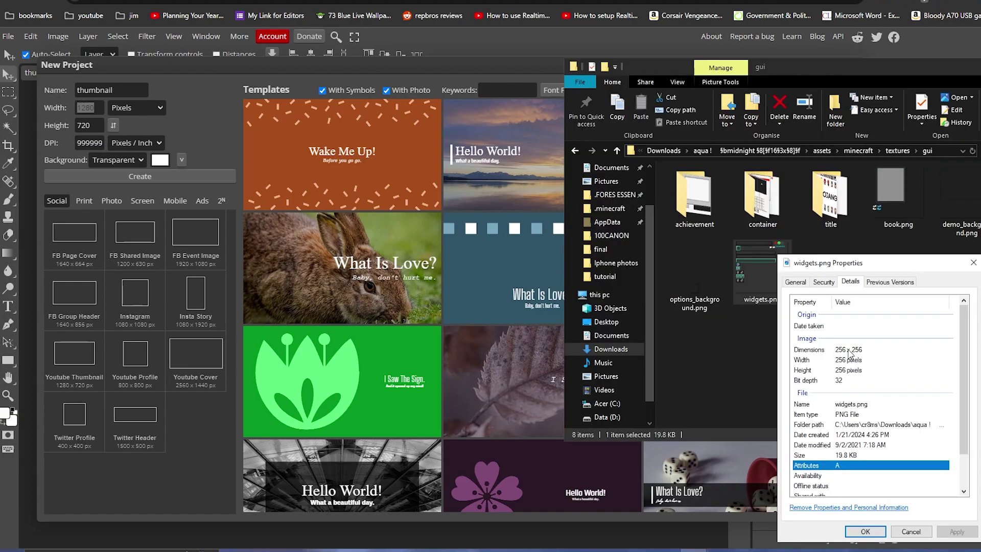
pyautogui.click(845, 351)
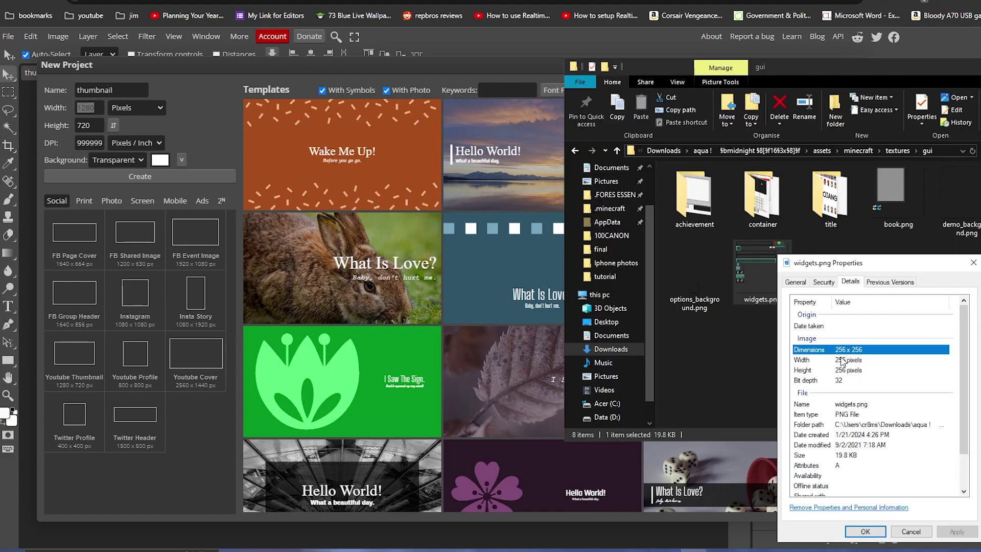
pyautogui.click(974, 262)
pyautogui.hotkey('alt', 'Tab')
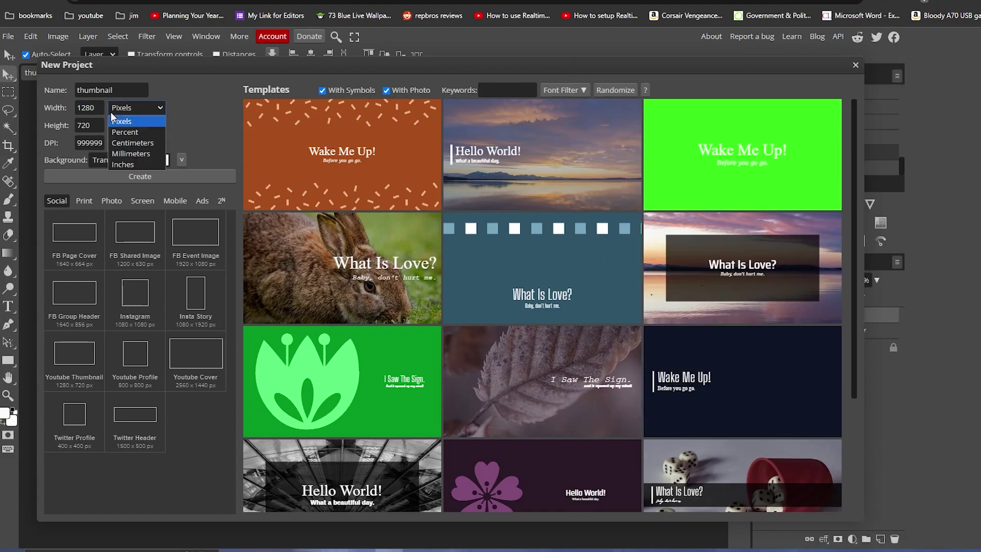
pyautogui.write('256')
pyautogui.click(74, 124)
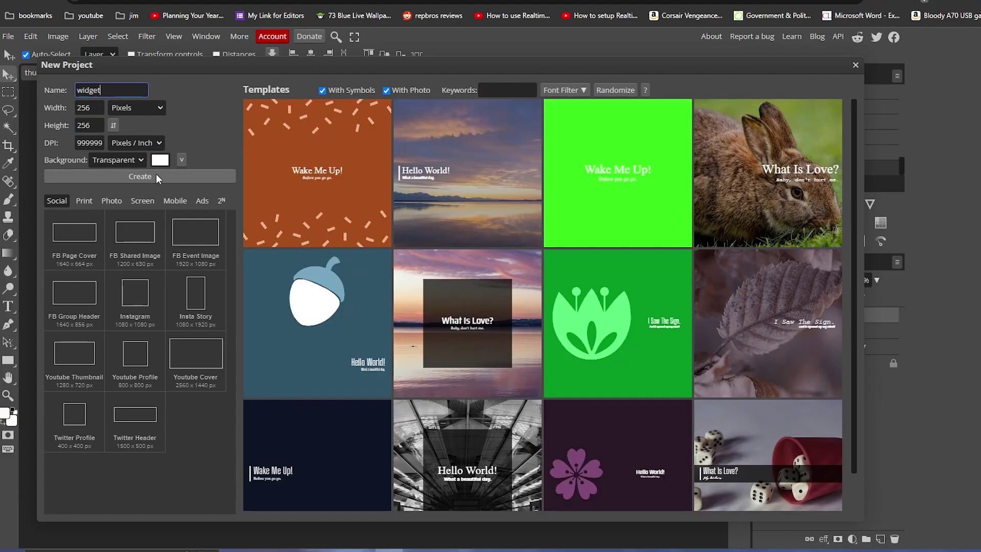
pyautogui.click(155, 174)
# - Place widgets.png from the gui folder into the widget project at full canvas size
pyautogui.scroll(3, 381, 341)
pyautogui.hotkey('alt', 'Tab')
pyautogui.moveTo(768, 258); pyautogui.dragTo(387, 321)
pyautogui.click(458, 55)
pyautogui.scroll(2, 278, 201)
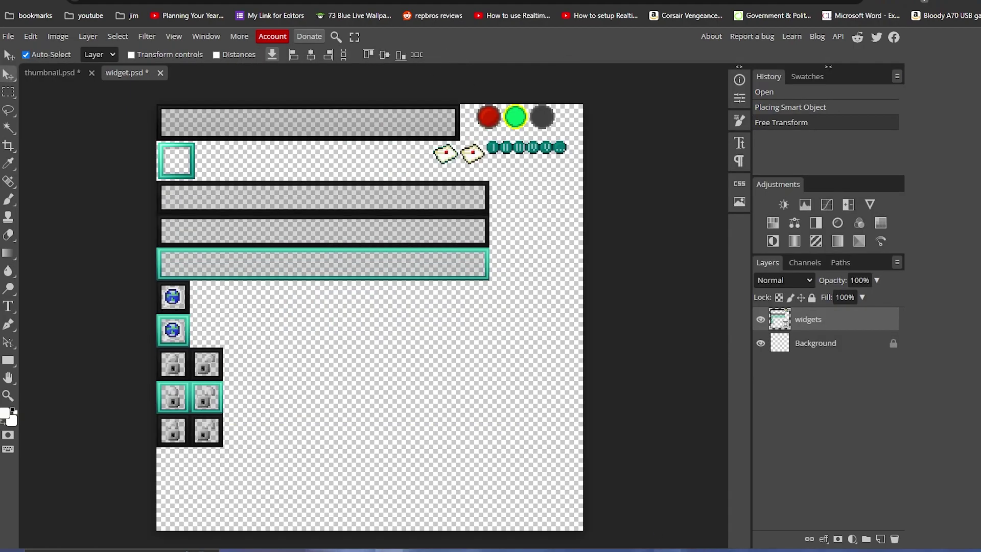
# - Check the image dimensions of icons.png in the gui folder
pyautogui.click(694, 550)
pyautogui.rightClick(980, 197)
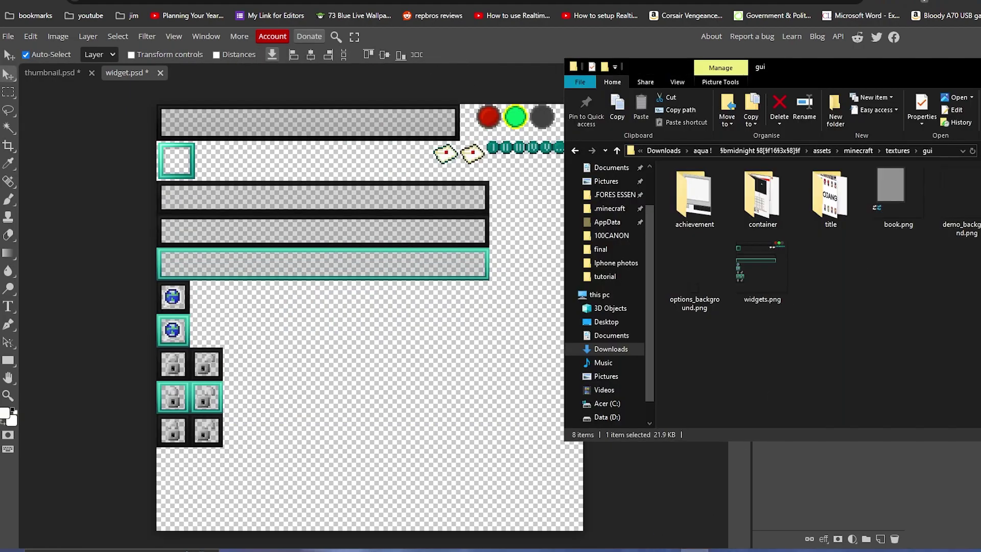
pyautogui.click(957, 538)
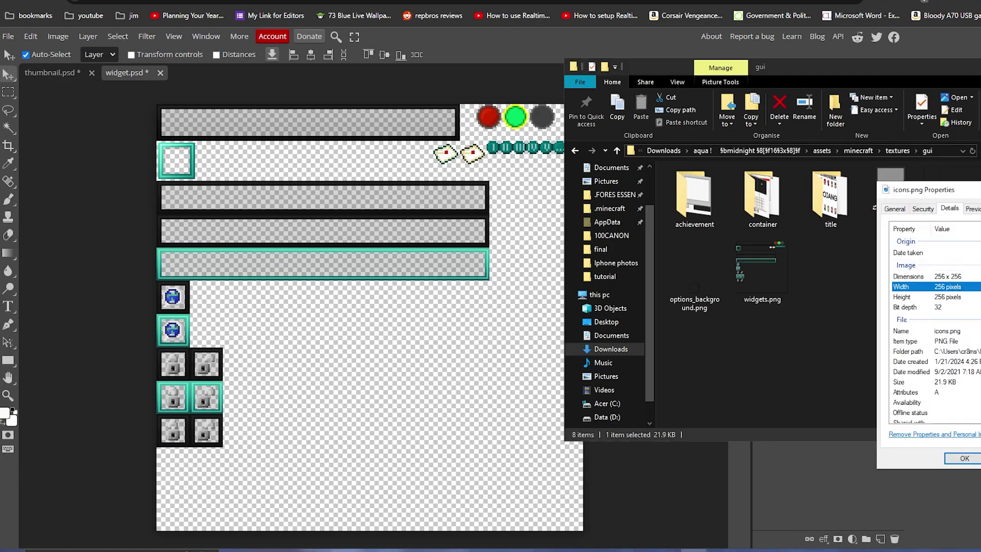
pyautogui.press('Escape')
# - Create a new transparent project named aaa and place icons.png in it
pyautogui.click(15, 37)
pyautogui.click(32, 51)
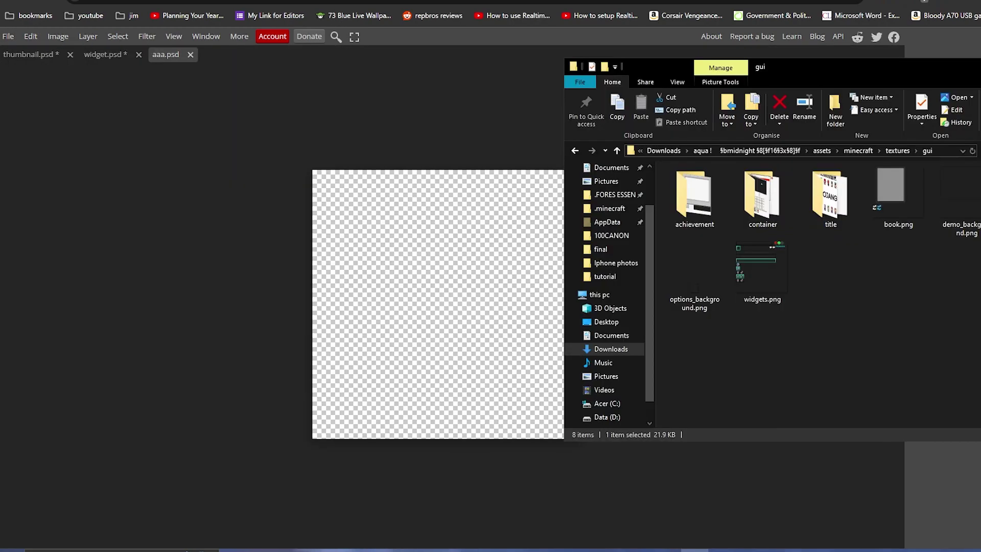
pyautogui.moveTo(534, 207); pyautogui.dragTo(536, 204)
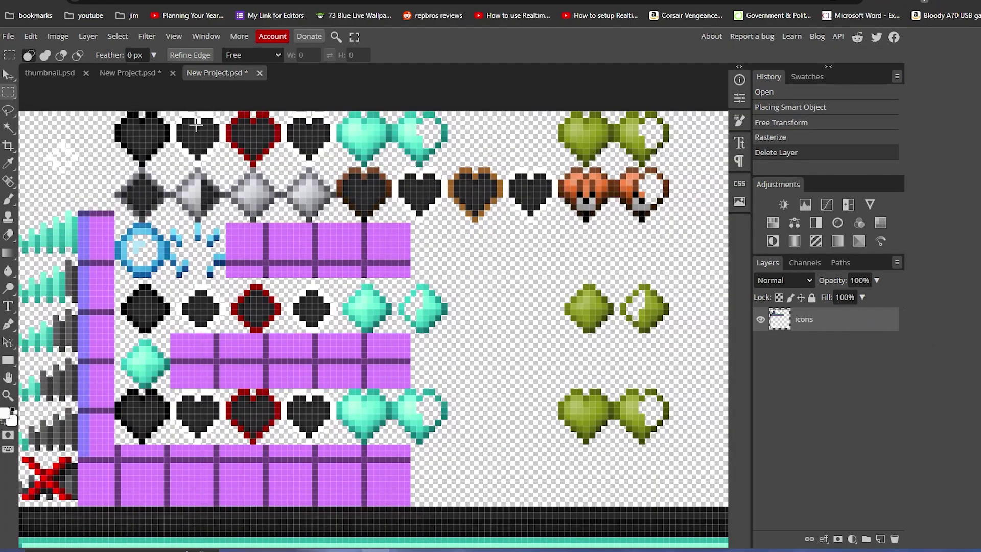
# - Copy the full teal heart from the icons layer to a new layer and move it to the empty area below the bars
pyautogui.scroll(6, 169, 131)
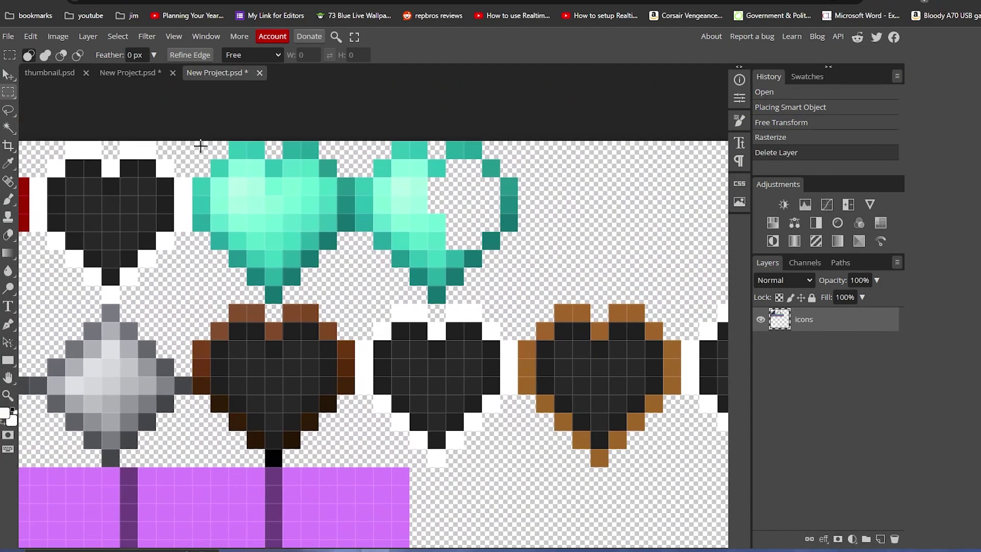
pyautogui.moveTo(200, 145); pyautogui.dragTo(354, 303)
pyautogui.press('v')
pyautogui.scroll(-5, 355, 302)
pyautogui.moveTo(311, 164); pyautogui.dragTo(297, 206)
pyautogui.scroll(-2, 296, 205)
pyautogui.moveTo(245, 134); pyautogui.dragTo(387, 464)
pyautogui.hotkey('ctrl', 'j')
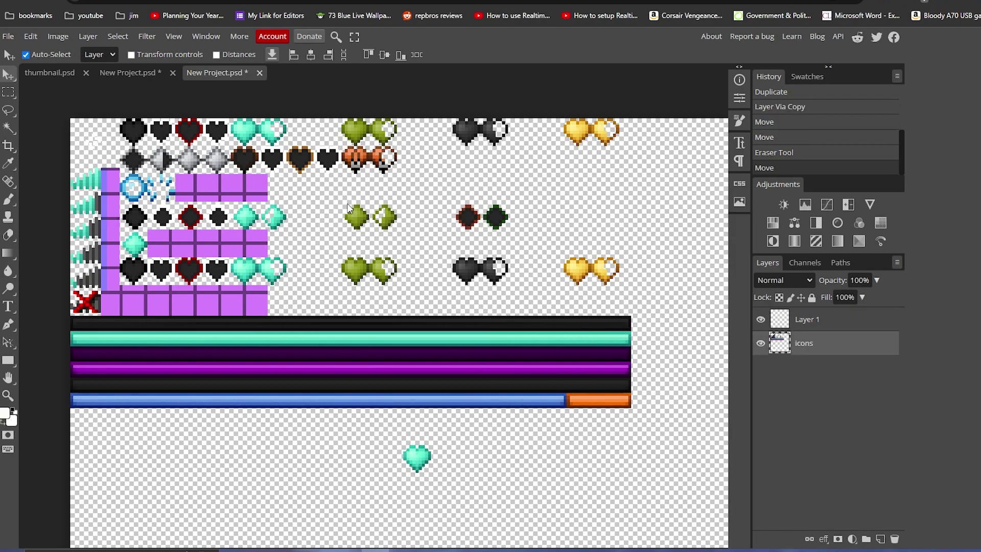
# - Copy the half-filled teal heart from the icons layer to a new layer and place it beside the full heart
pyautogui.scroll(5, 280, 111)
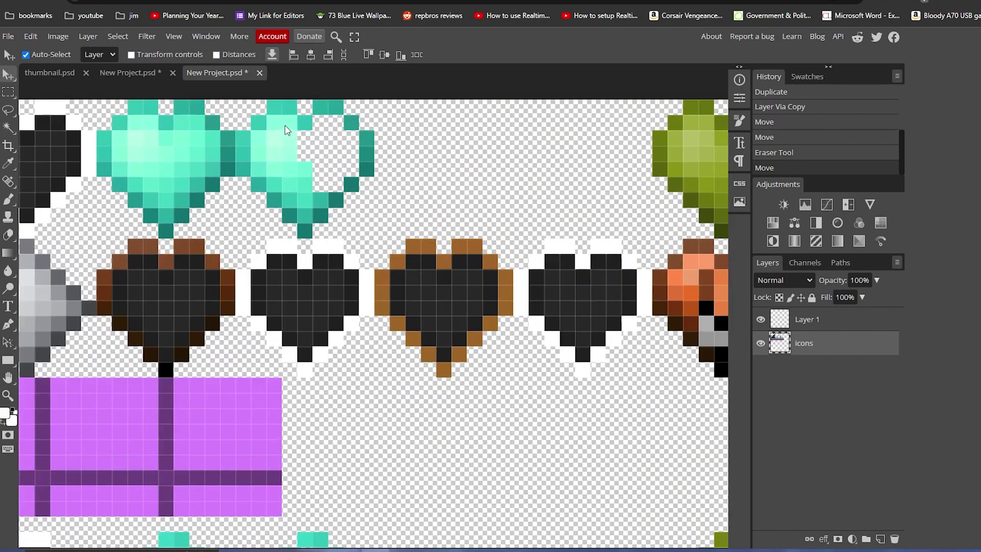
pyautogui.scroll(1, 258, 123)
pyautogui.press('m')
pyautogui.moveTo(237, 104); pyautogui.dragTo(424, 276)
pyautogui.hotkey('ctrl', 'j')
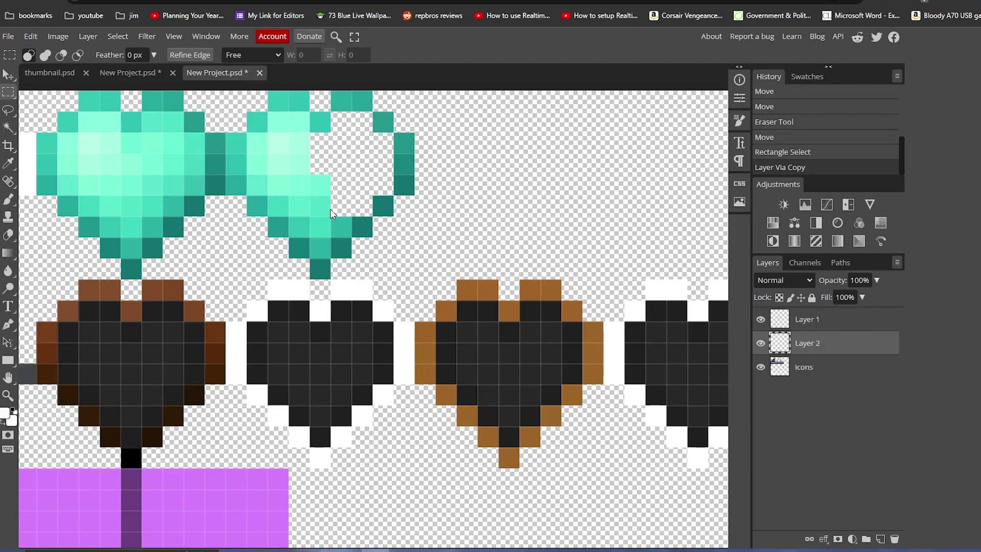
pyautogui.press('v')
pyautogui.scroll(-5, 330, 209)
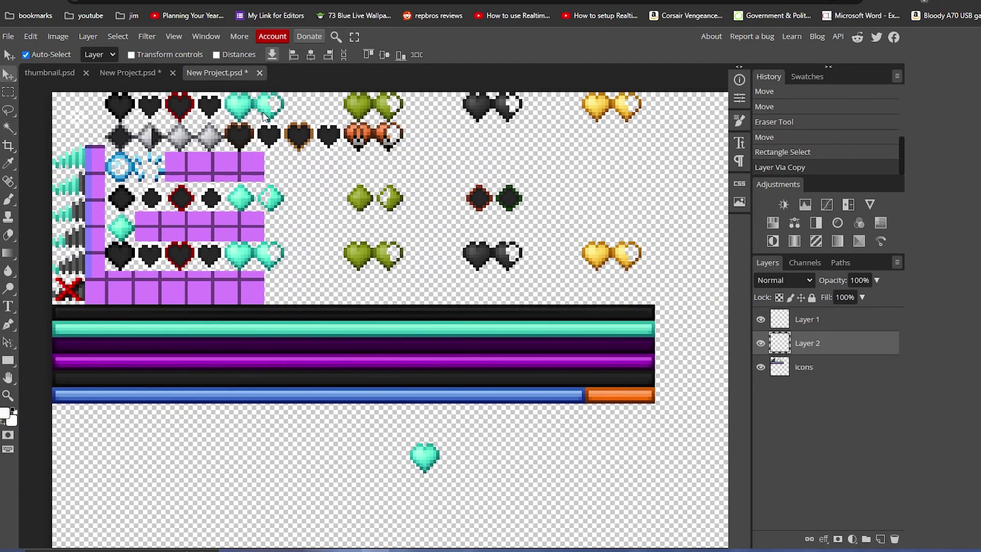
pyautogui.moveTo(366, 264); pyautogui.dragTo(468, 454)
# - Copy the brown-outlined dark heart from the icons layer to a new layer and place it beside the teal hearts
pyautogui.scroll(5, 248, 112)
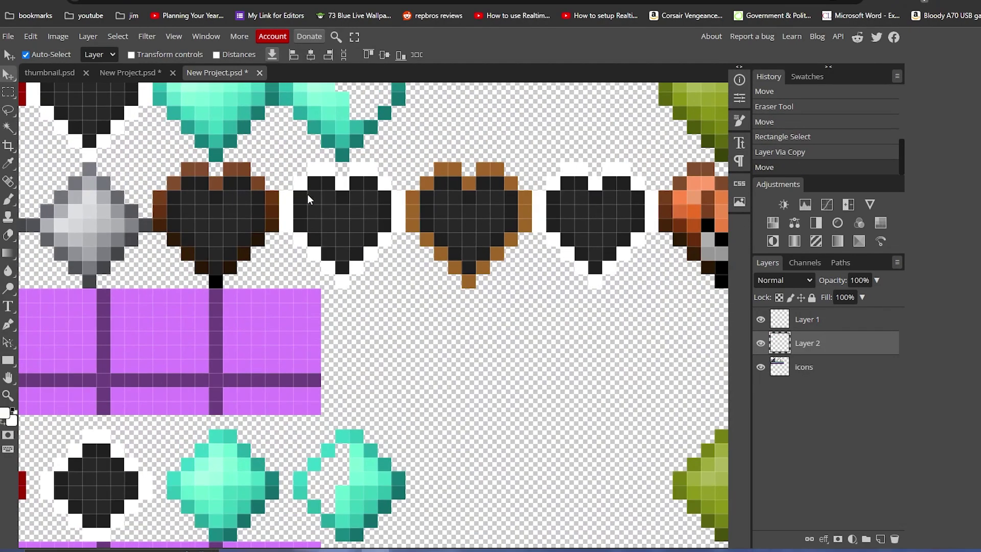
pyautogui.click(853, 376)
pyautogui.click(5, 94)
pyautogui.moveTo(154, 162); pyautogui.dragTo(272, 279)
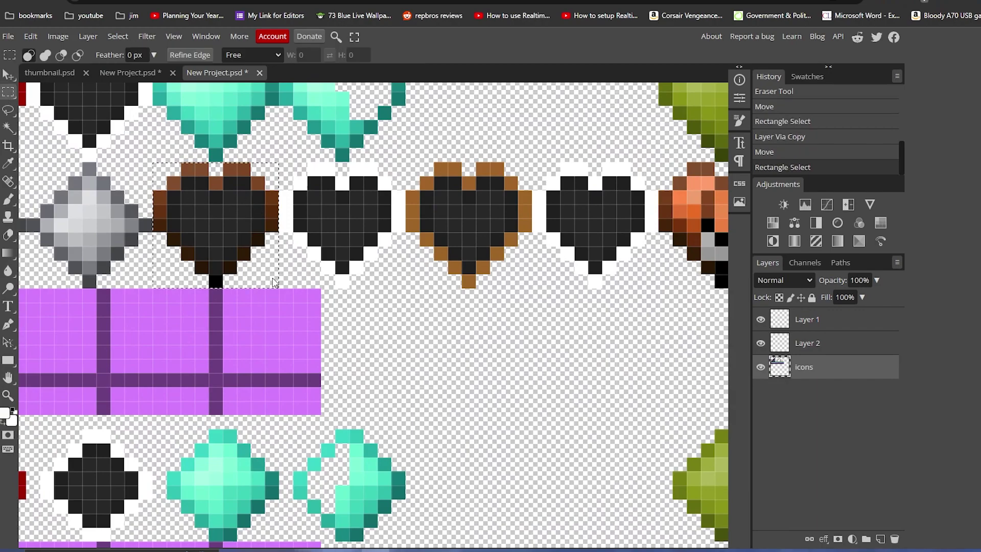
pyautogui.hotkey('ctrl', 'j')
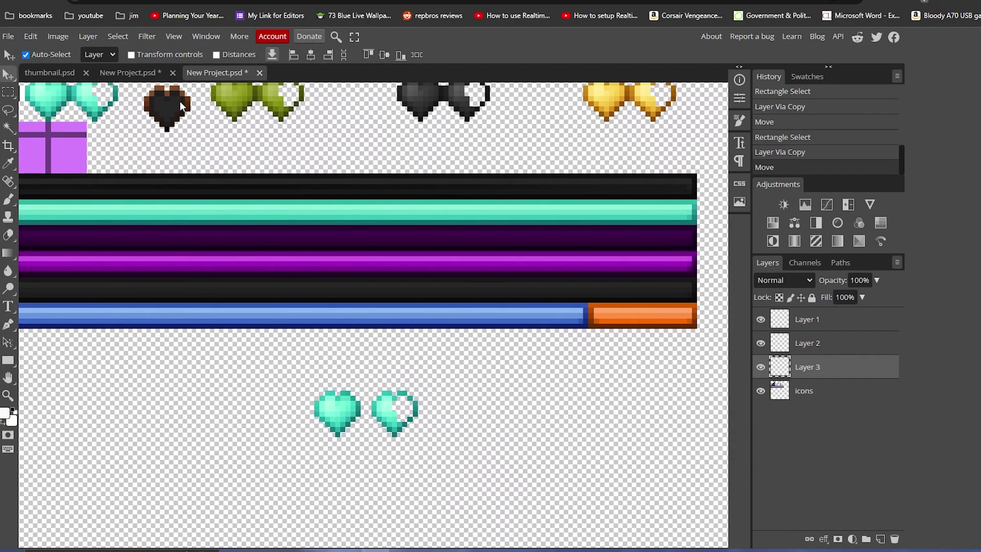
pyautogui.moveTo(180, 101); pyautogui.dragTo(285, 422)
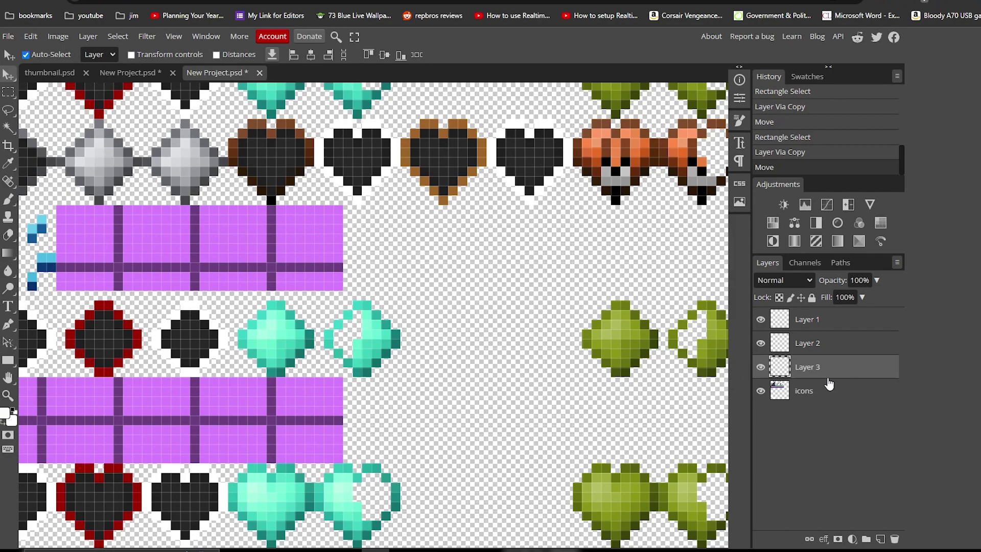
# - Copy the full teal hunger diamond from the icons layer to a new layer and move it to the empty area below the bars
pyautogui.click(841, 387)
pyautogui.scroll(3, 327, 350)
pyautogui.press('m')
pyautogui.moveTo(147, 249); pyautogui.dragTo(302, 401)
pyautogui.scroll(-4, 297, 388)
pyautogui.hotkey('ctrl', 'j')
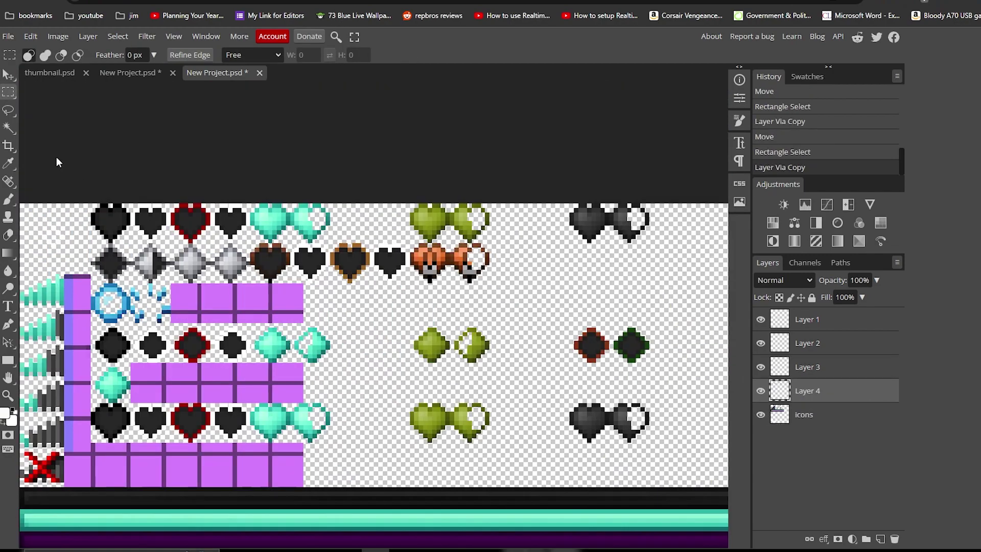
pyautogui.click(8, 74)
pyautogui.moveTo(273, 346); pyautogui.dragTo(193, 150)
pyautogui.moveTo(193, 150); pyautogui.dragTo(620, 498)
# - Place the copied full teal hunger diamond in the empty area beside the hearts
pyautogui.scroll(4, 194, 125)
pyautogui.scroll(-2, 204, 155)
pyautogui.moveTo(226, 159); pyautogui.dragTo(419, 273)
# - Copy the black empty hunger diamond from the icons layer to a new layer and place it beside the full teal diamond
pyautogui.click(183, 278)
pyautogui.scroll(6, 87, 214)
pyautogui.click(8, 92)
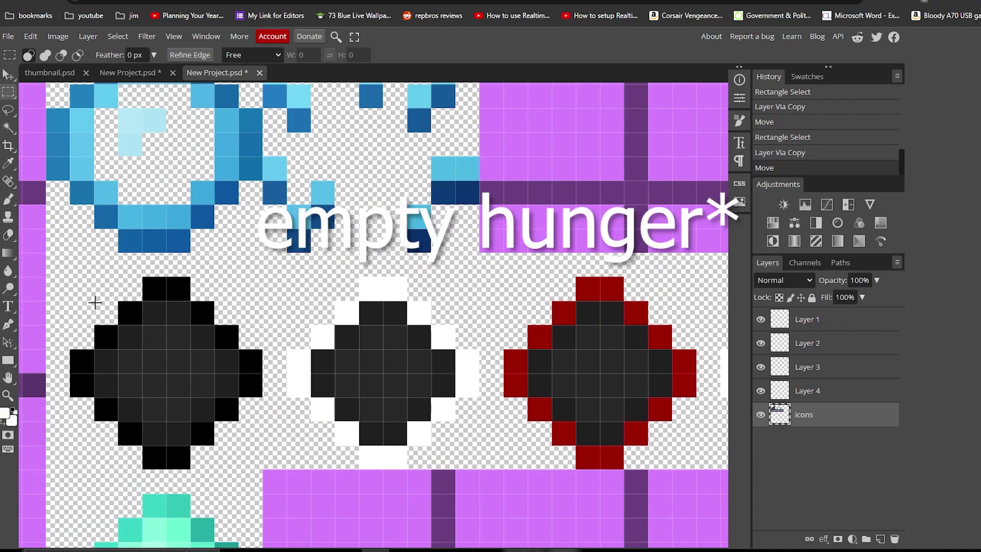
pyautogui.moveTo(63, 285); pyautogui.dragTo(265, 469)
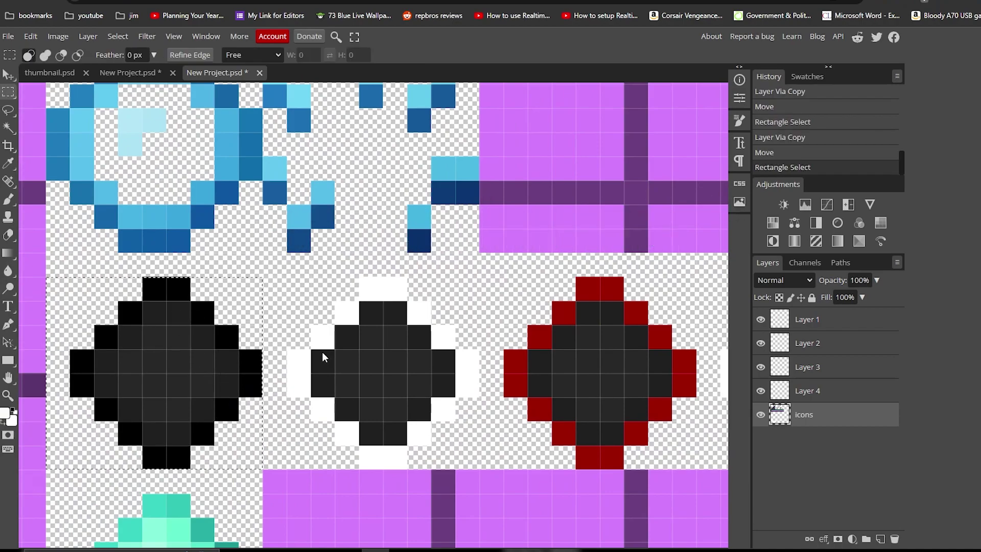
pyautogui.hotkey('ctrl', 'j')
pyautogui.press('v')
pyautogui.scroll(-6, 47, 149)
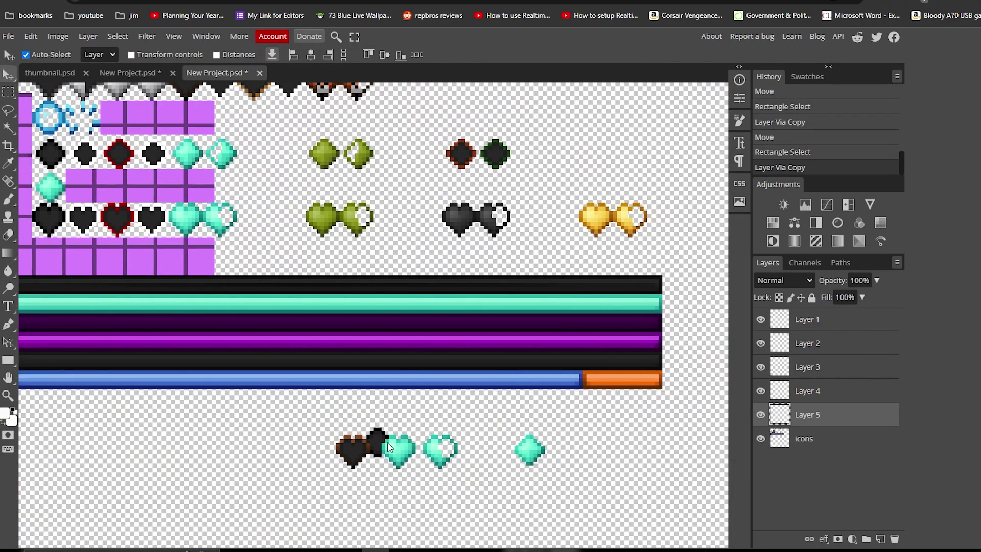
pyautogui.moveTo(373, 443); pyautogui.dragTo(369, 451)
# - Copy the half-filled teal hunger diamond from the icons layer to a new layer and place it after the empty one
pyautogui.moveTo(284, 224); pyautogui.dragTo(367, 364)
pyautogui.scroll(6, 305, 293)
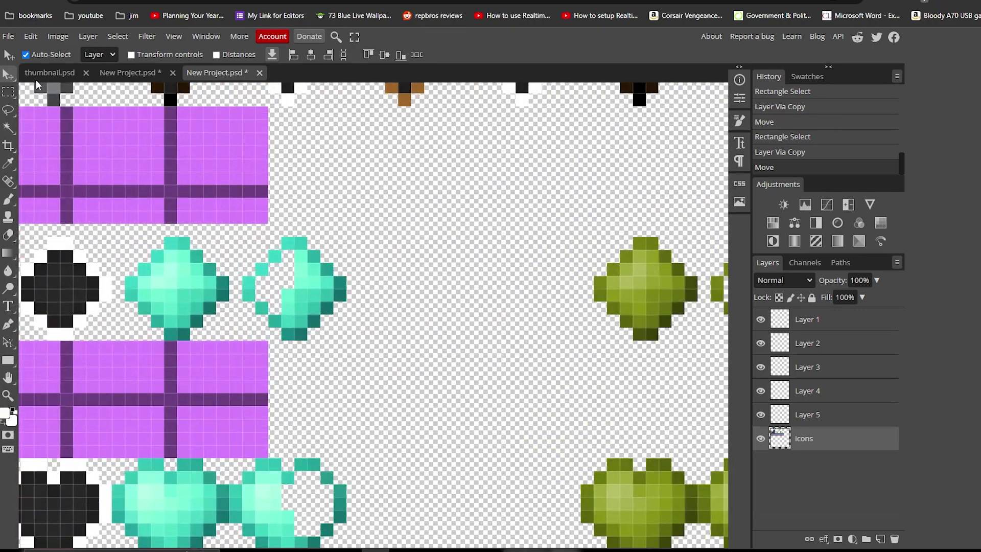
pyautogui.click(9, 93)
pyautogui.moveTo(244, 221); pyautogui.dragTo(412, 317)
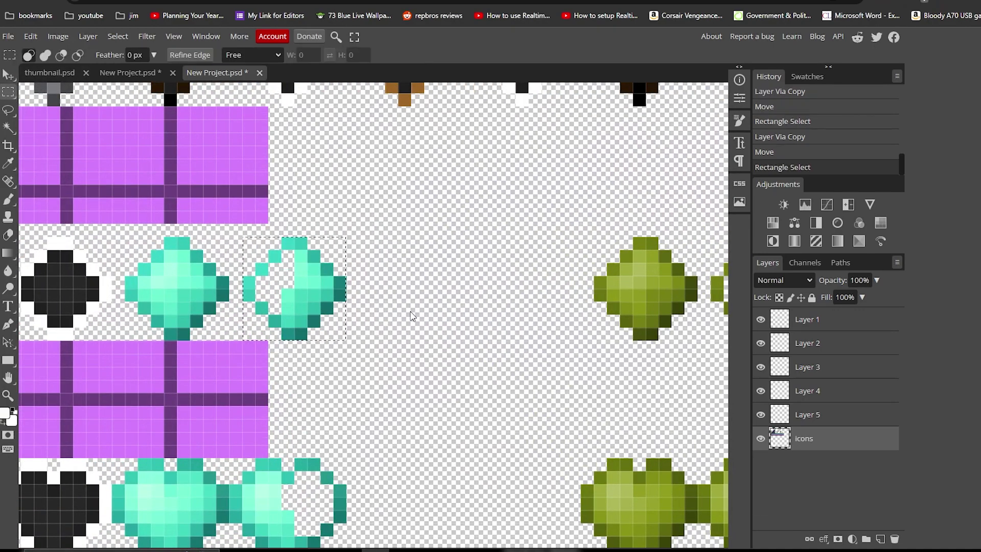
pyautogui.hotkey('ctrl', 'j')
pyautogui.press('v')
pyautogui.click(161, 144)
pyautogui.scroll(-6, 413, 352)
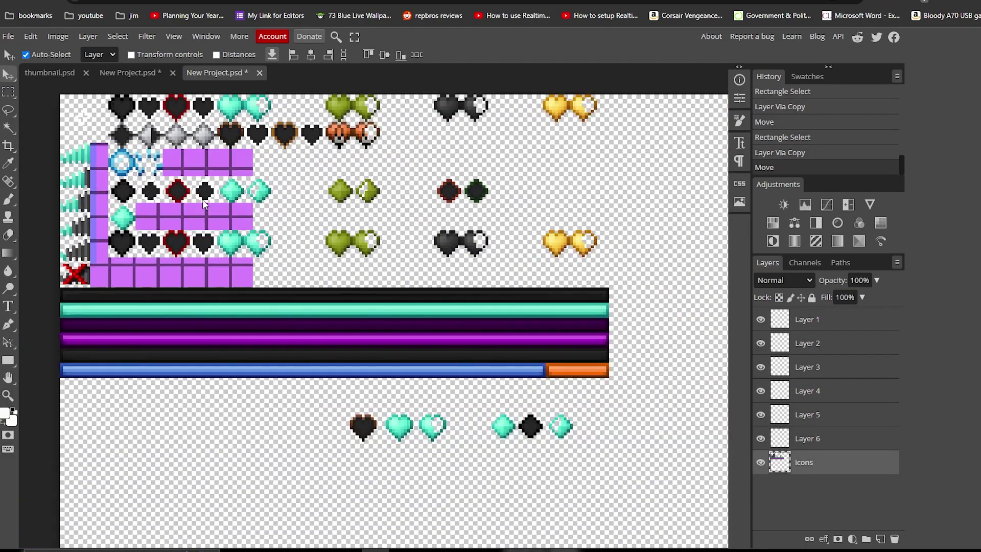
# - Copy the half-filled armor icon and the two full gray armor icons to one new layer and move them above the copied hearts
pyautogui.scroll(4, 199, 188)
pyautogui.moveTo(201, 130); pyautogui.dragTo(361, 354)
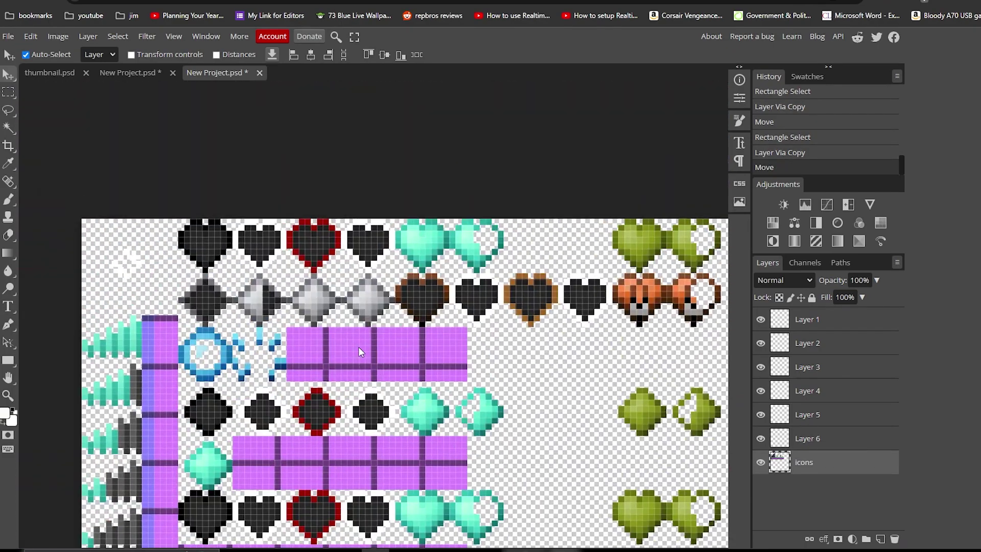
pyautogui.scroll(2, 313, 296)
pyautogui.scroll(1, 314, 300)
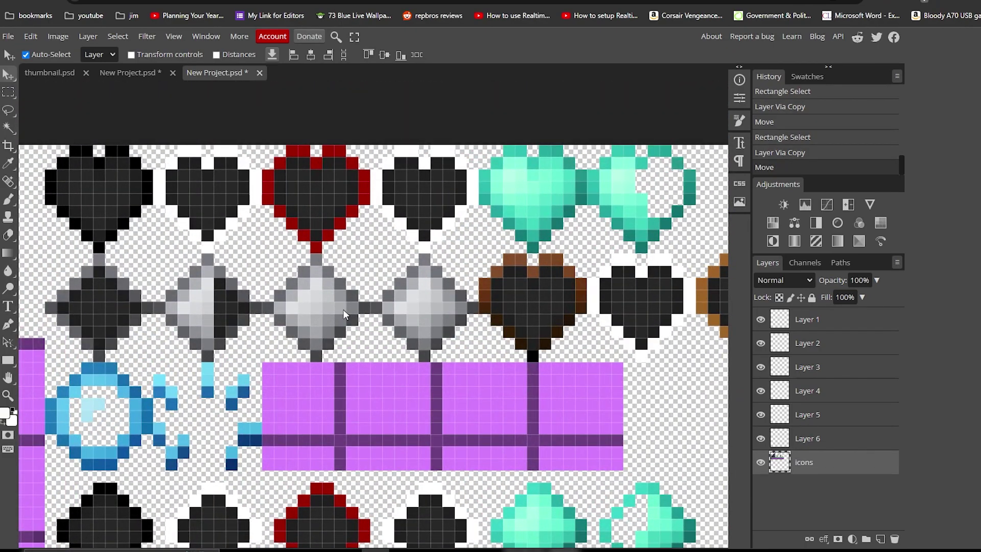
pyautogui.scroll(-3, 337, 306)
pyautogui.scroll(3, 323, 299)
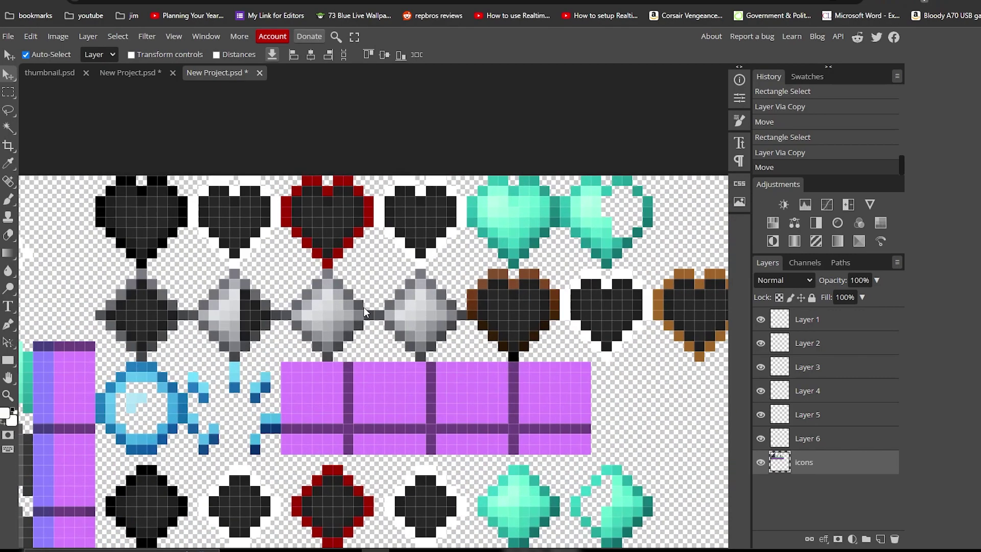
pyautogui.scroll(2, 365, 312)
pyautogui.press('m')
pyautogui.moveTo(91, 254); pyautogui.dragTo(123, 287)
pyautogui.moveTo(516, 239); pyautogui.dragTo(75, 383)
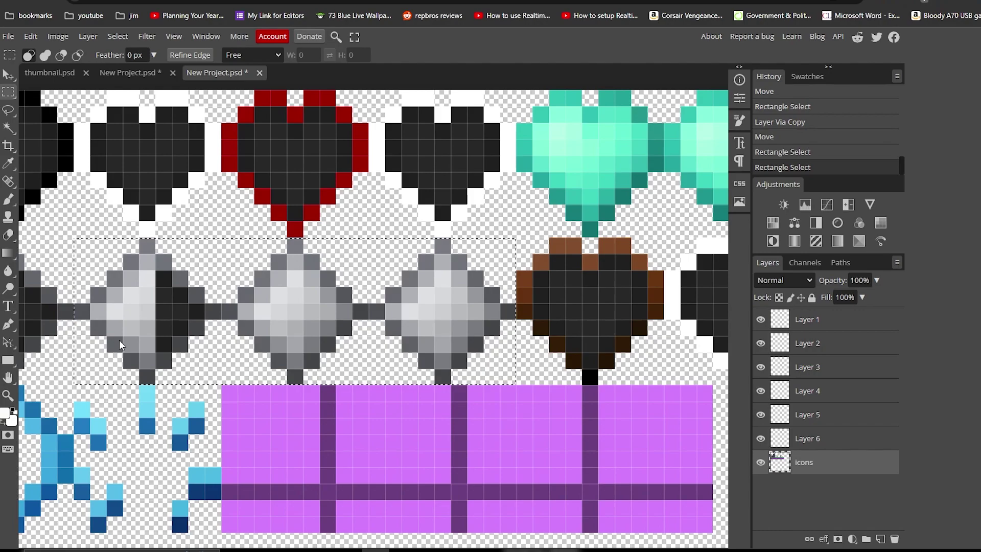
pyautogui.hotkey('ctrl', 'j')
pyautogui.press('v')
pyautogui.scroll(-5, 118, 339)
pyautogui.moveTo(184, 155); pyautogui.dragTo(373, 381)
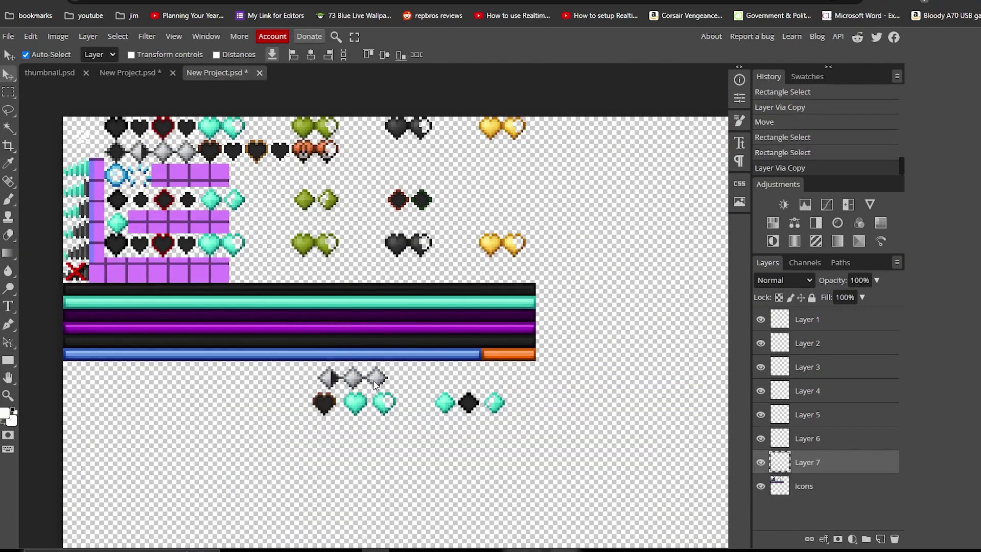
# - Copy the half-filled armor icon to its own layer and place it at the far end after the two full armor icons
pyautogui.scroll(5, 375, 384)
pyautogui.press('m')
pyautogui.moveTo(138, 245); pyautogui.dragTo(287, 393)
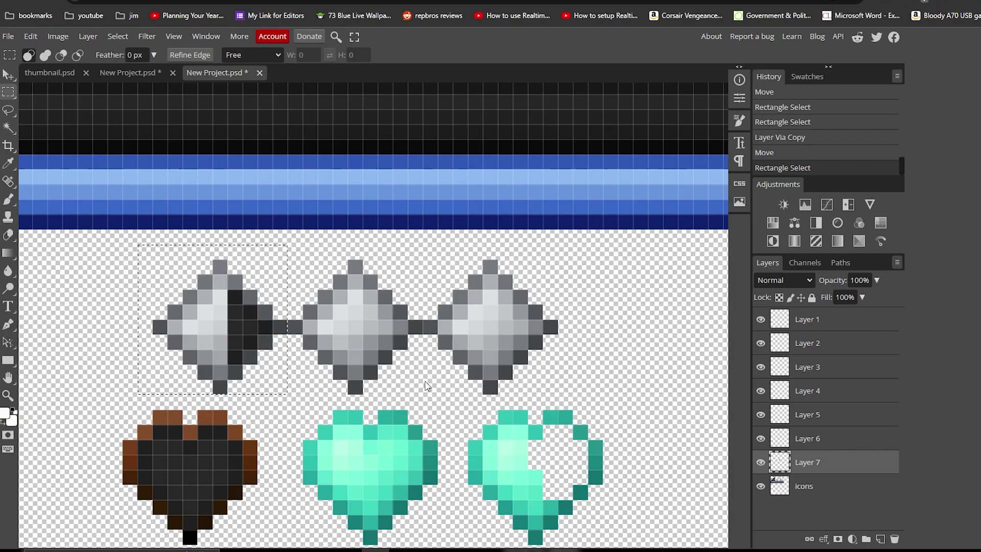
pyautogui.hotkey('ctrl', 'j')
pyautogui.click(8, 74)
pyautogui.moveTo(234, 311); pyautogui.dragTo(634, 325)
# - Delete the original half-filled armor icon from Layer 7 and line the armor row up above the hearts
pyautogui.press('m')
pyautogui.moveTo(138, 245); pyautogui.dragTo(288, 394)
pyautogui.click(799, 488)
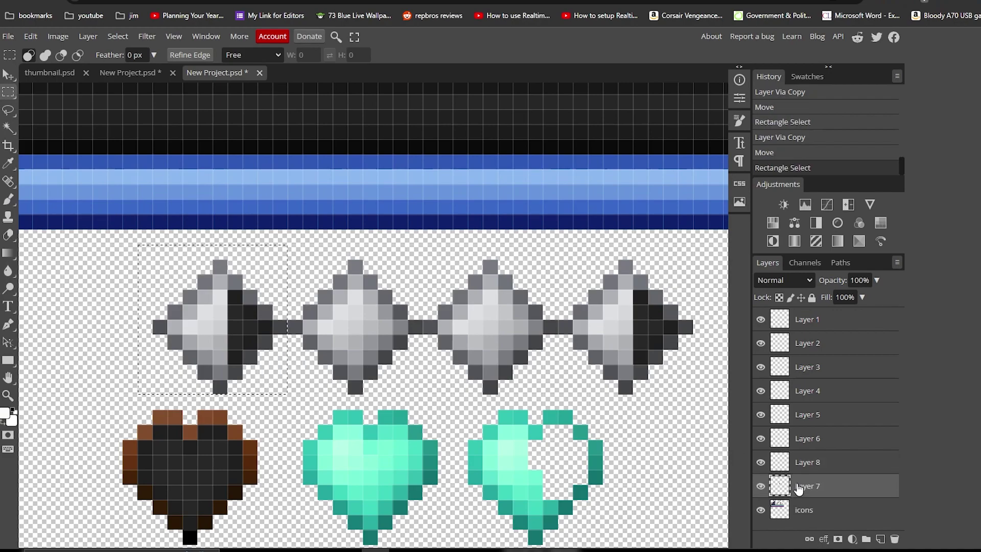
pyautogui.press('Delete')
pyautogui.hotkey('ctrl', 'd')
pyautogui.scroll(-4, 292, 302)
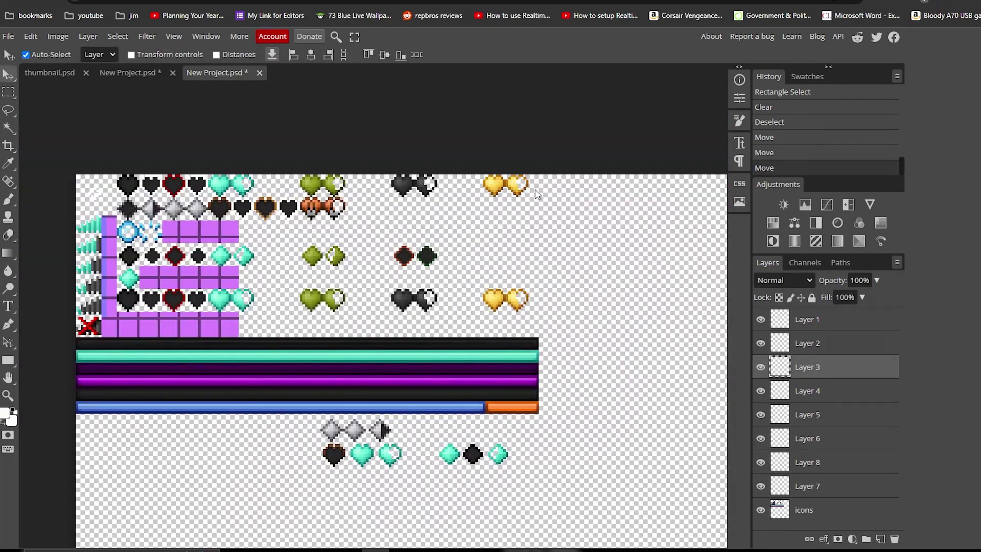
# - Copy the full golden heart from the top row of the icons layer to a new layer
pyautogui.scroll(6, 548, 213)
pyautogui.scroll(2, 513, 134)
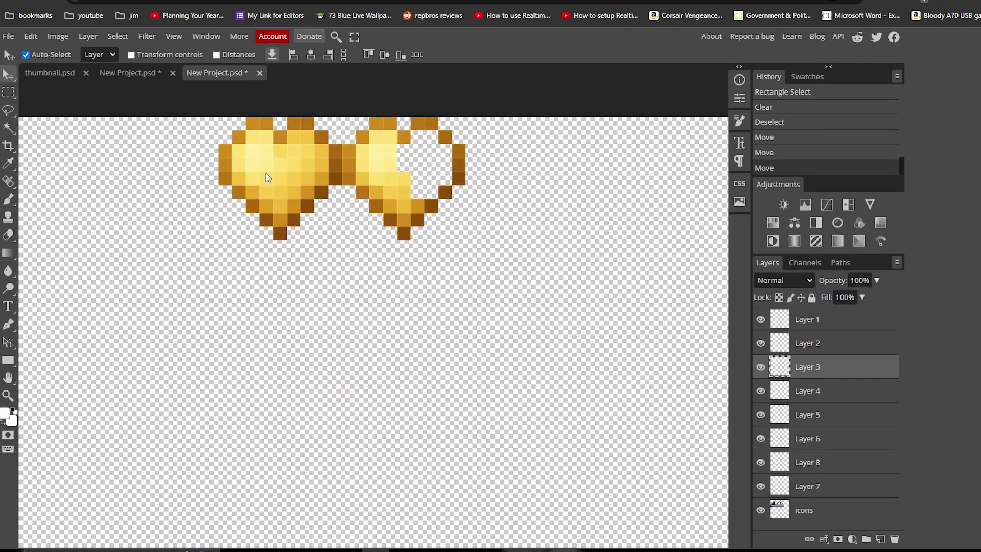
pyautogui.click(802, 513)
pyautogui.scroll(1, 492, 184)
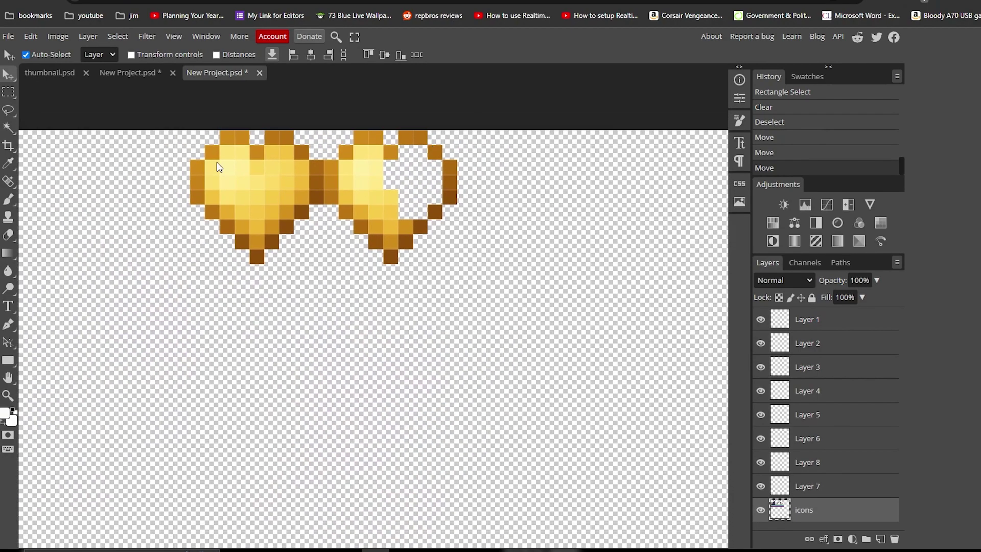
pyautogui.press('m')
pyautogui.moveTo(190, 130); pyautogui.dragTo(323, 263)
pyautogui.hotkey('ctrl', 'j')
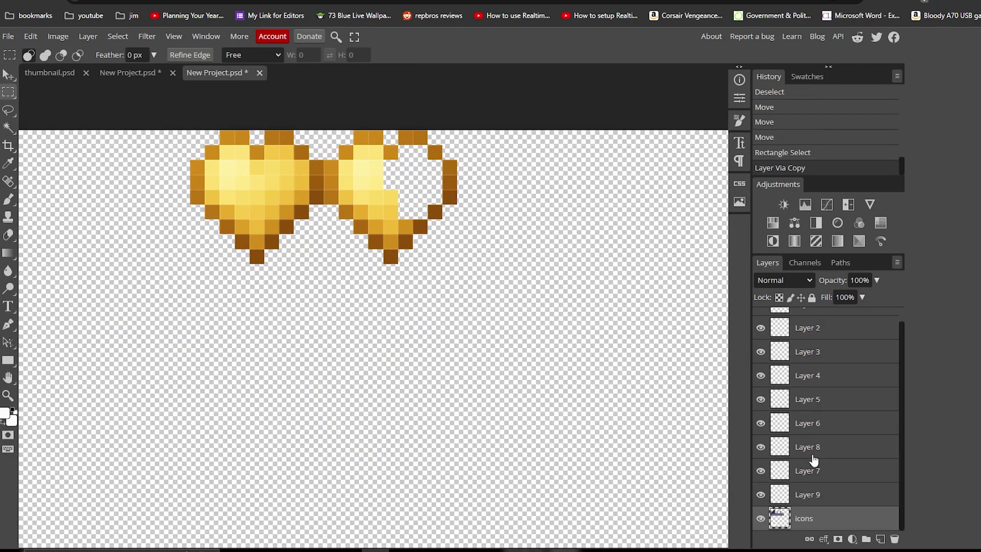
# - Select the half-filled golden heart and move both golden hearts to the empty area beside the hunger diamonds
pyautogui.moveTo(325, 131); pyautogui.dragTo(454, 254)
pyautogui.press('v')
pyautogui.scroll(-6, 414, 210)
pyautogui.moveTo(461, 393); pyautogui.dragTo(482, 276)
pyautogui.moveTo(357, 126); pyautogui.dragTo(406, 453)
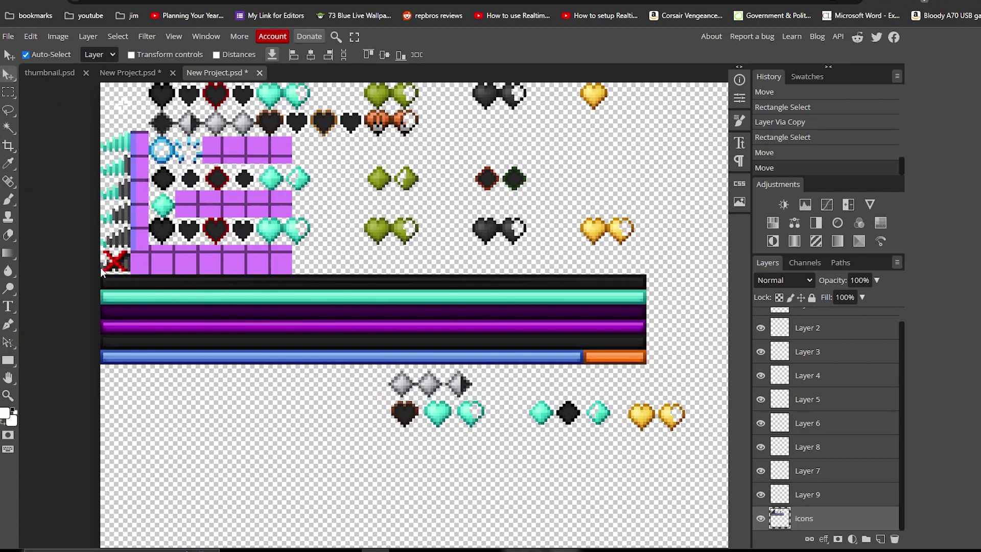
# - Copy the right end of the empty black experience bar to a new layer and move it below the icon row
pyautogui.click(8, 92)
pyautogui.scroll(7, 97, 264)
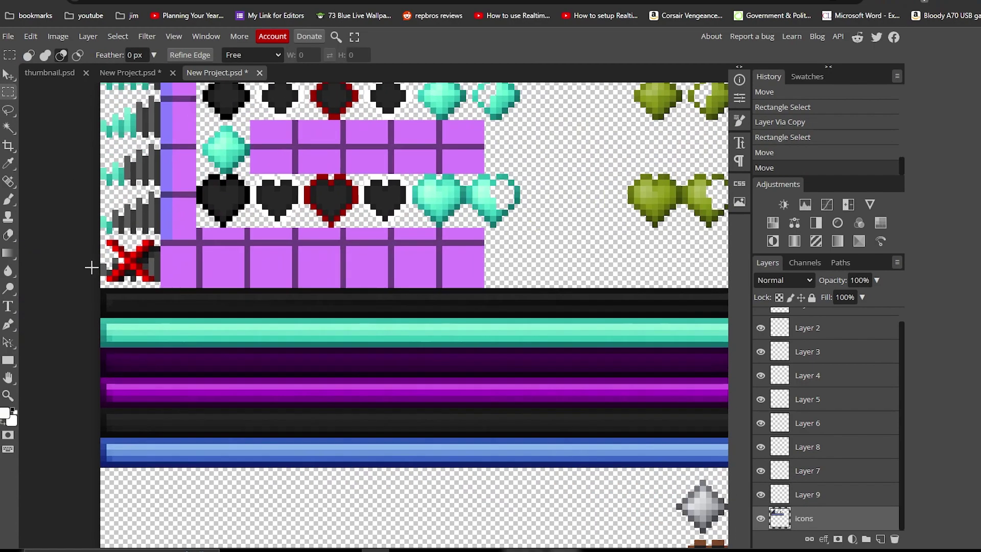
pyautogui.scroll(-6, 197, 298)
pyautogui.moveTo(552, 285); pyautogui.dragTo(197, 295)
pyautogui.scroll(6, 519, 308)
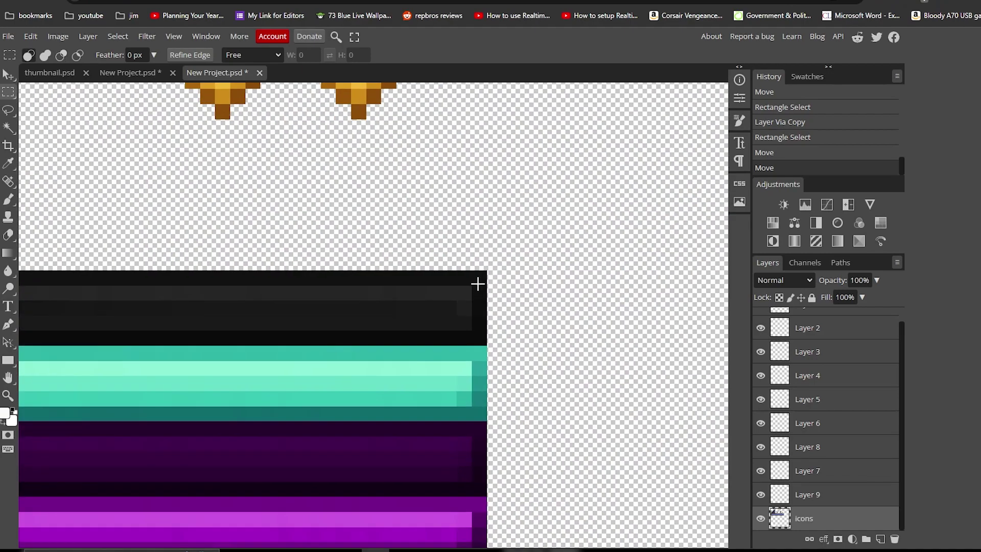
pyautogui.moveTo(478, 284); pyautogui.dragTo(45, 344)
pyautogui.hotkey('ctrl', 'j')
pyautogui.scroll(-6, 278, 384)
pyautogui.moveTo(343, 434); pyautogui.dragTo(414, 256)
pyautogui.press('v')
pyautogui.moveTo(377, 202); pyautogui.dragTo(421, 389)
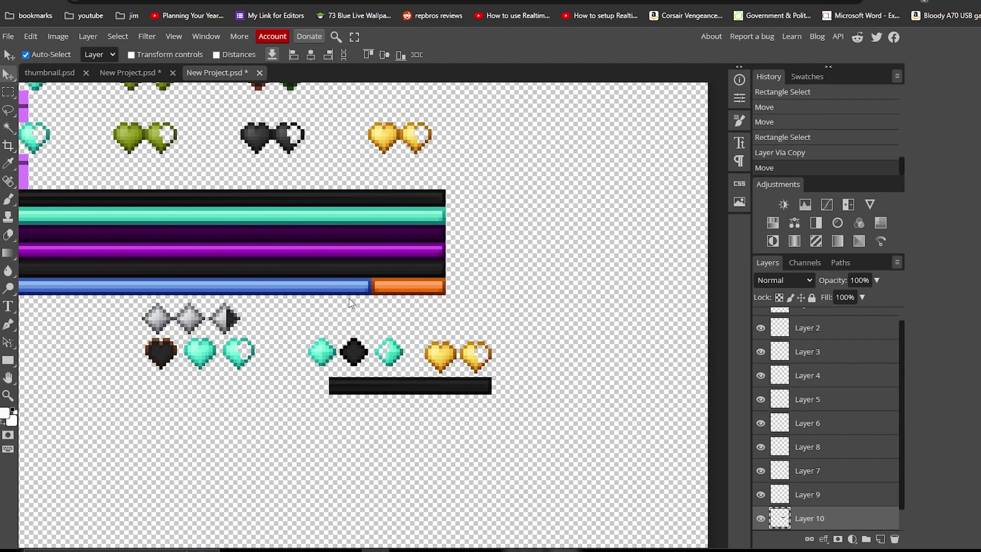
# - Copy the left half of the teal experience bar from the icons layer to a new layer and join it to the black section
pyautogui.scroll(-1, 294, 301)
pyautogui.scroll(-1, 806, 506)
pyautogui.click(806, 522)
pyautogui.moveTo(31, 277); pyautogui.dragTo(429, 321)
pyautogui.scroll(2, 431, 289)
pyautogui.scroll(3, 430, 292)
pyautogui.press('m')
pyautogui.moveTo(170, 252); pyautogui.dragTo(526, 300)
pyautogui.hotkey('ctrl', 'j')
pyautogui.scroll(-5, 379, 329)
pyautogui.press('v')
pyautogui.moveTo(428, 332); pyautogui.dragTo(433, 361)
# - Copy the moved half-filled golden heart from the icons layer to its own layer and hide the icons layer
pyautogui.scroll(4, 516, 368)
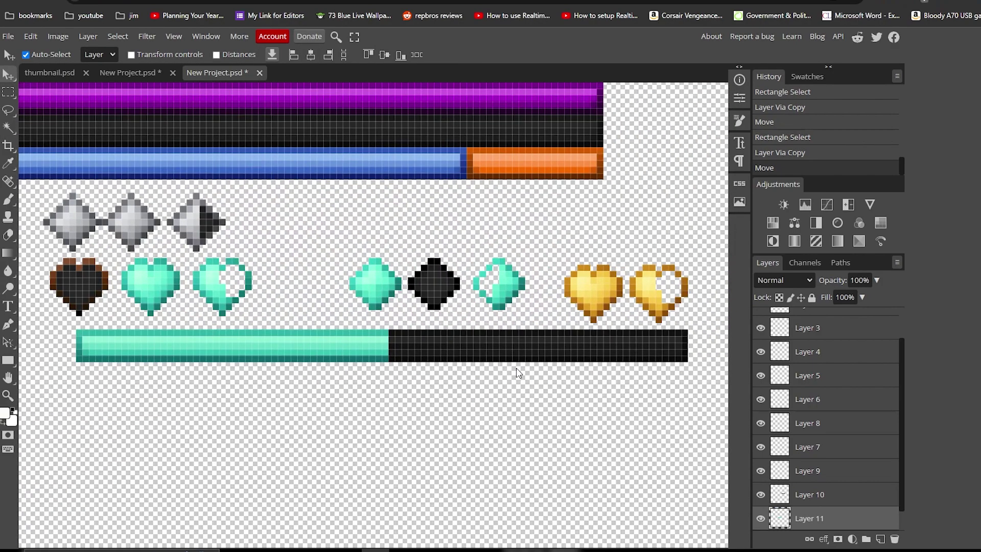
pyautogui.scroll(-3, 511, 328)
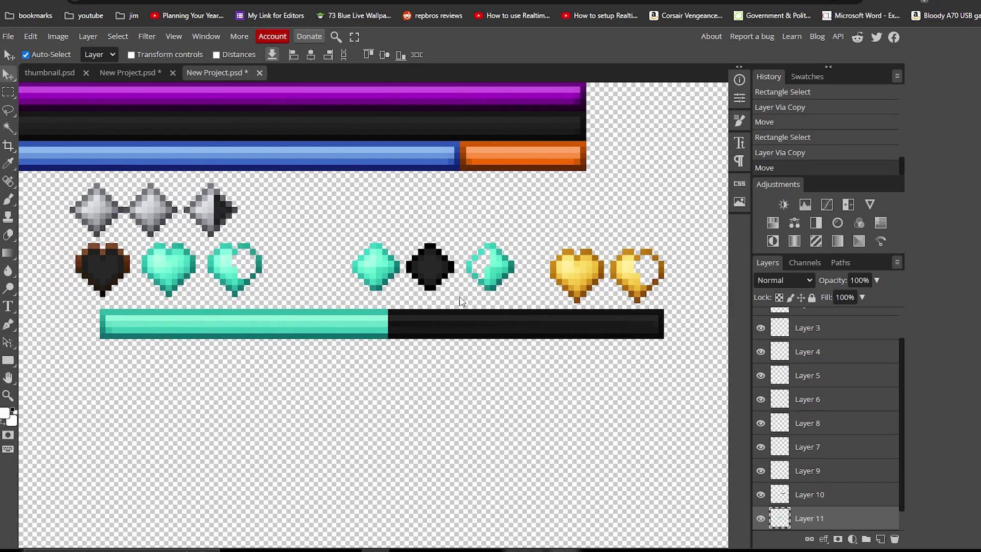
pyautogui.scroll(2, 429, 332)
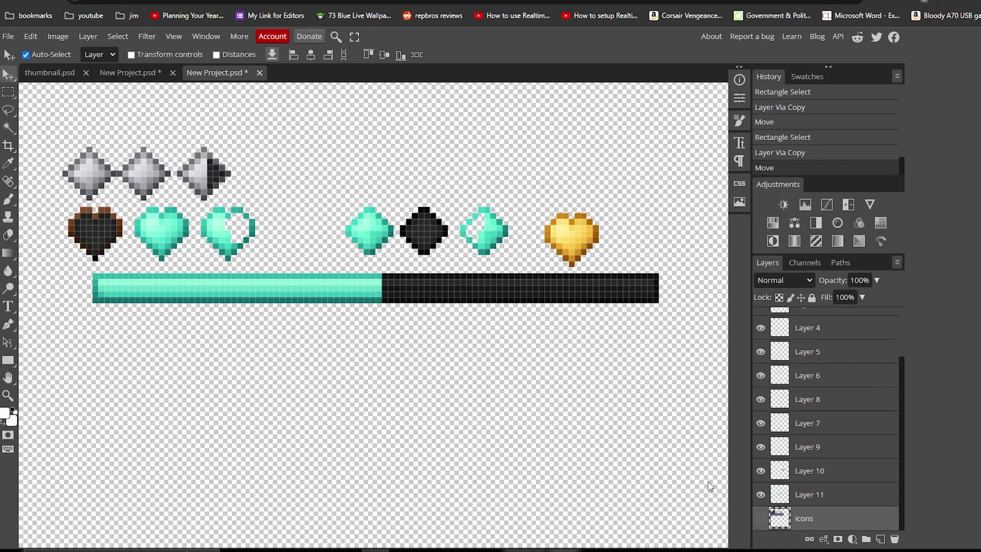
pyautogui.click(761, 519)
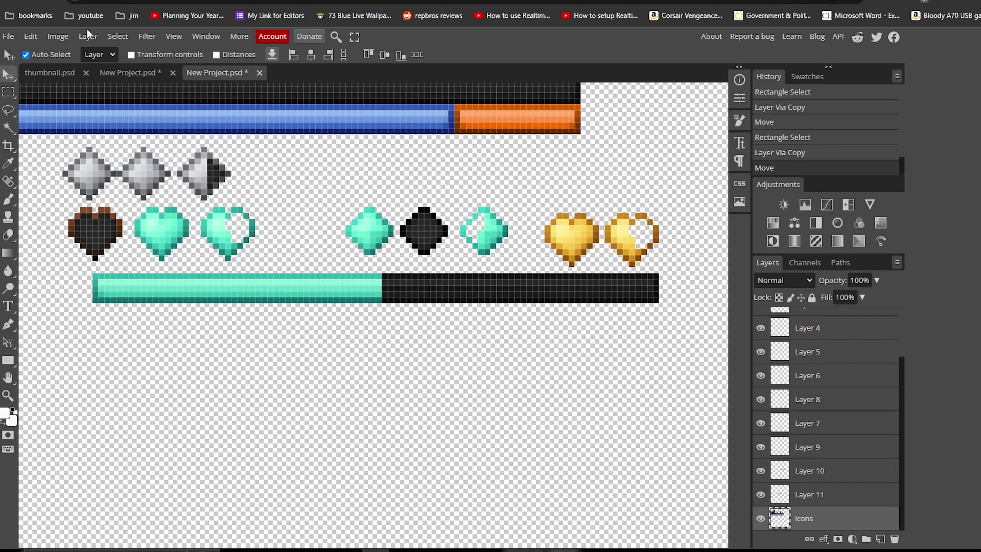
pyautogui.click(8, 92)
pyautogui.moveTo(599, 207); pyautogui.dragTo(664, 266)
pyautogui.hotkey('ctrl', 'j')
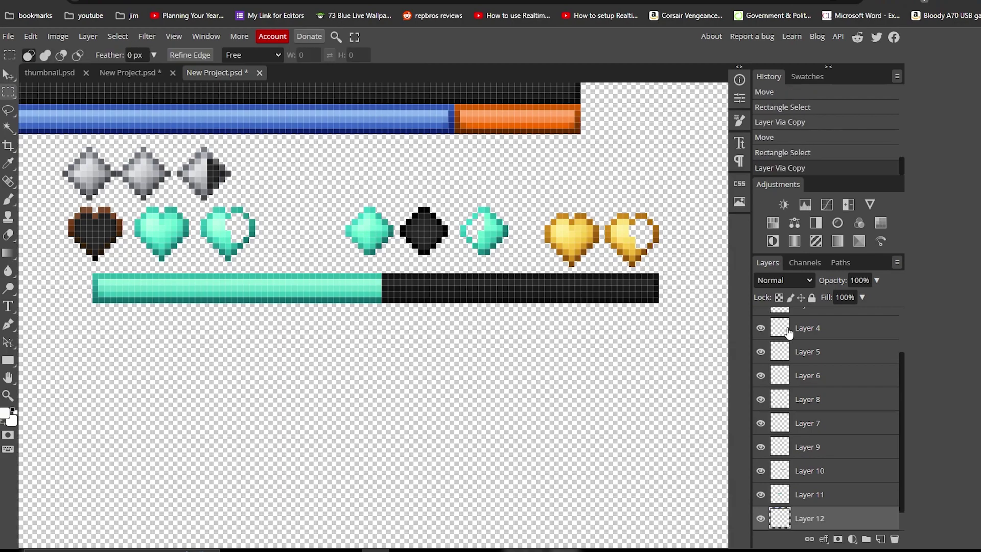
pyautogui.click(761, 519)
# - Move the full and half-filled teal hearts up out of the heart row to free space
pyautogui.scroll(-2, 504, 317)
pyautogui.scroll(2, 328, 235)
pyautogui.click(8, 75)
pyautogui.moveTo(179, 297); pyautogui.dragTo(388, 172)
pyautogui.moveTo(246, 293); pyautogui.dragTo(522, 151)
# - Align the brown-outlined empty heart with the experience bar's left end and duplicate it twice into a row of three
pyautogui.moveTo(118, 299); pyautogui.dragTo(142, 300)
pyautogui.click(139, 299)
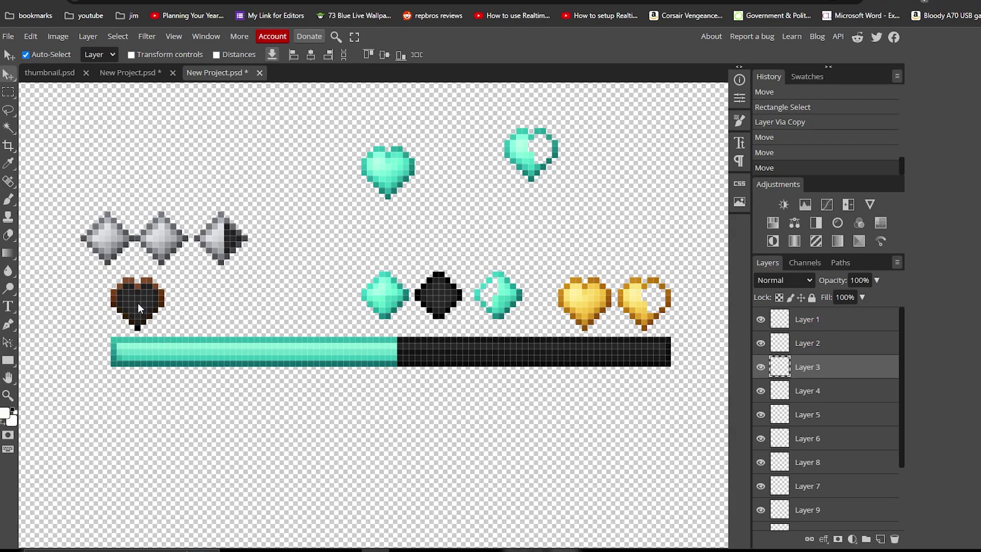
pyautogui.moveTo(151, 299); pyautogui.dragTo(254, 301)
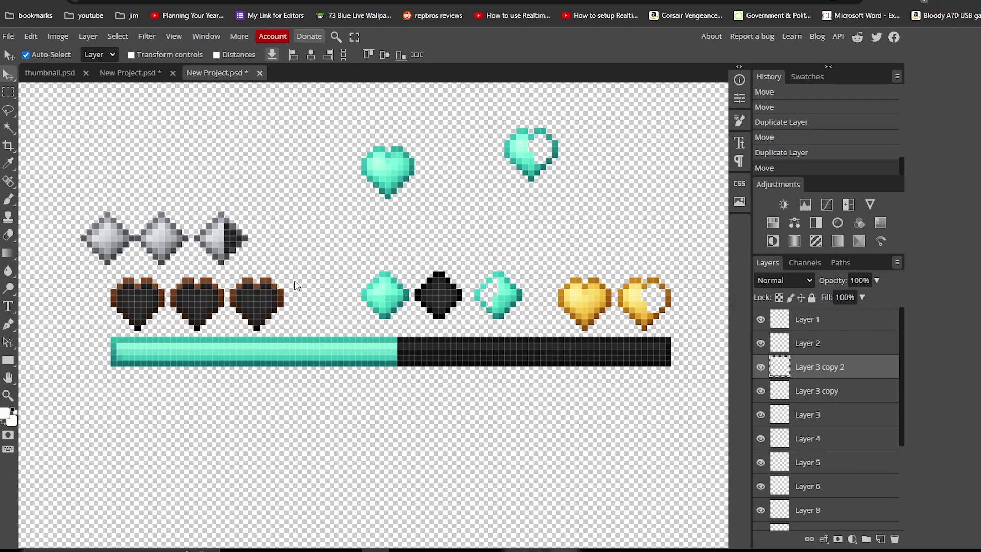
# - Copy the dark empty armor icon from the icons layer to a new layer and move it to the armor row above the hearts
pyautogui.scroll(3, 169, 248)
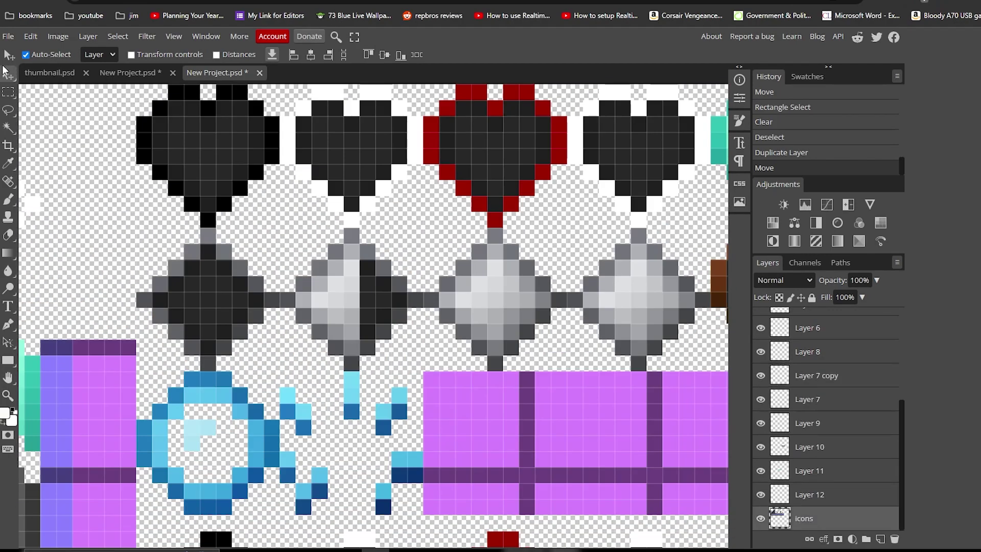
pyautogui.click(10, 92)
pyautogui.moveTo(122, 229); pyautogui.dragTo(267, 342)
pyautogui.moveTo(137, 228); pyautogui.dragTo(263, 357)
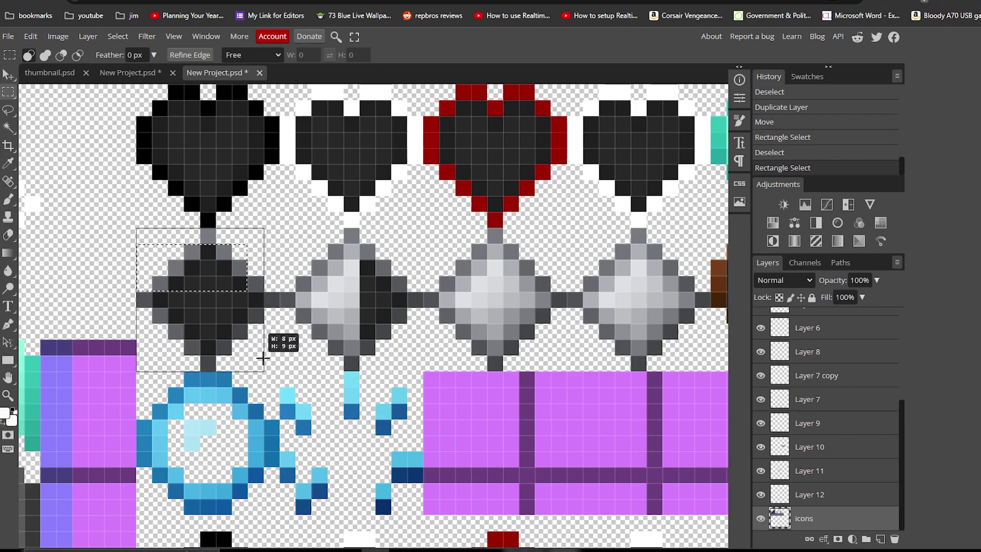
pyautogui.hotkey('ctrl', 'j')
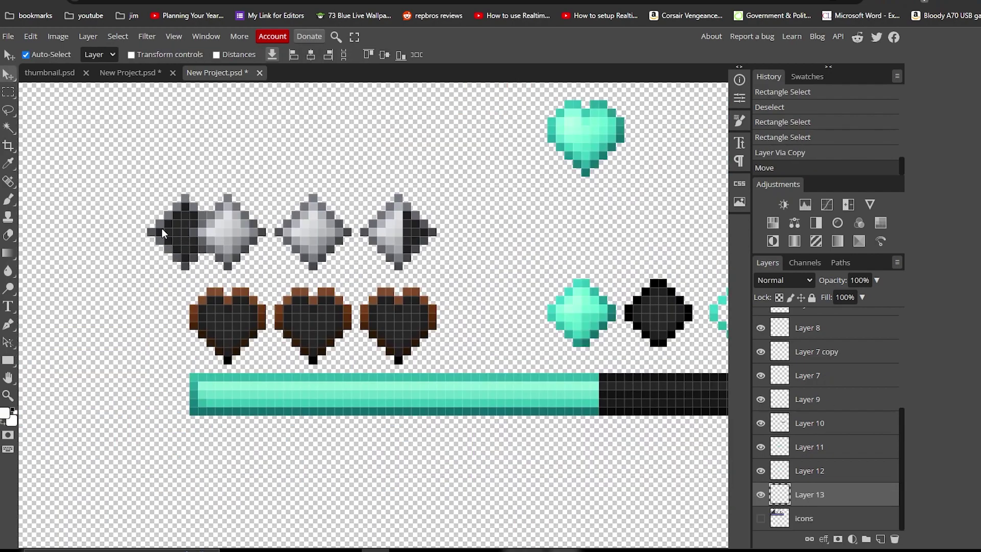
pyautogui.moveTo(161, 228); pyautogui.dragTo(178, 228)
# - Move the three gray armor icons up and duplicate the empty armor icon into a row of three above the hearts
pyautogui.moveTo(228, 231); pyautogui.dragTo(219, 120)
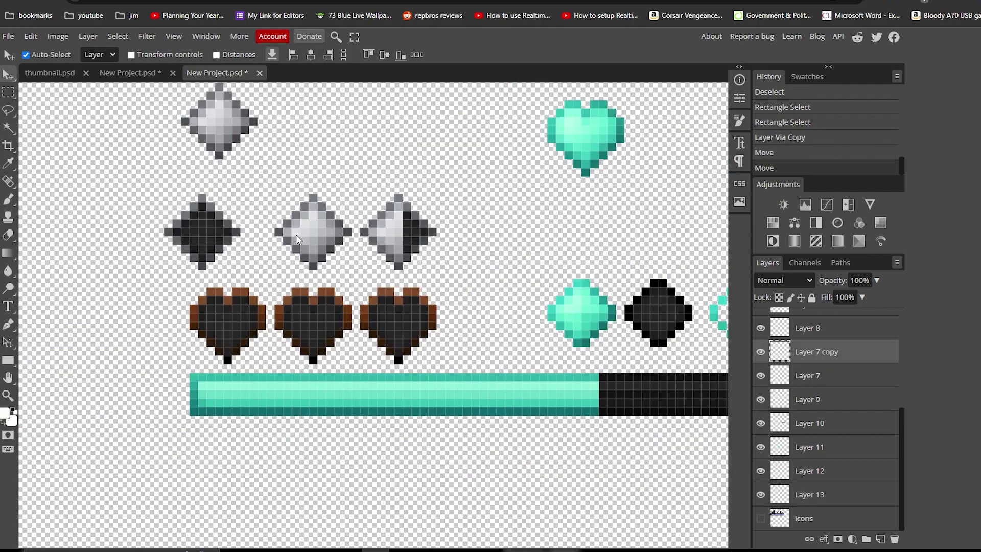
pyautogui.moveTo(295, 234); pyautogui.dragTo(296, 123)
pyautogui.moveTo(378, 225); pyautogui.dragTo(404, 98)
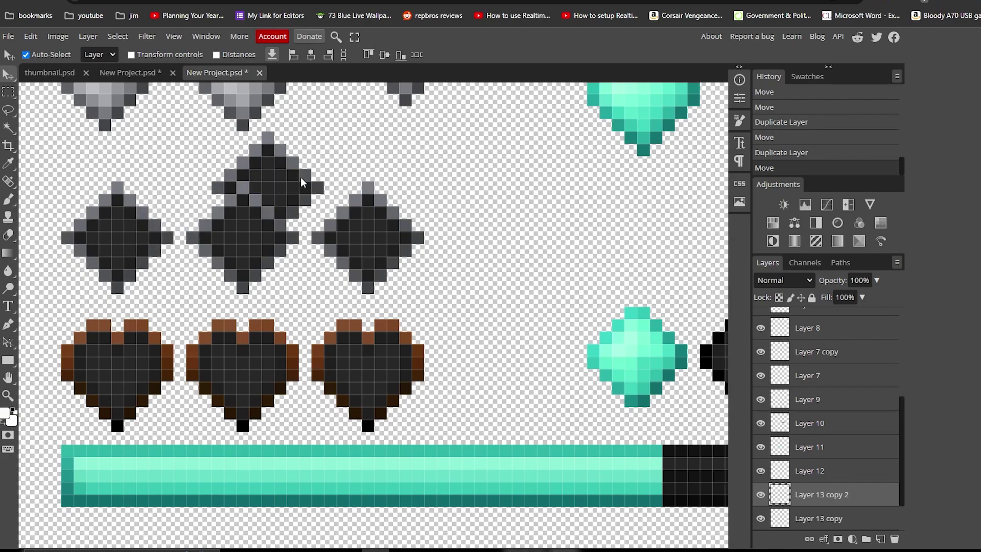
pyautogui.moveTo(290, 182); pyautogui.dragTo(327, 163)
pyautogui.hotkey('ctrl', 'z')
# - Place the two full armor icons and the half-filled one over the row of empty armor icons
pyautogui.scroll(-1, 263, 274)
pyautogui.moveTo(149, 221); pyautogui.dragTo(149, 221)
pyautogui.moveTo(235, 103); pyautogui.dragTo(236, 221)
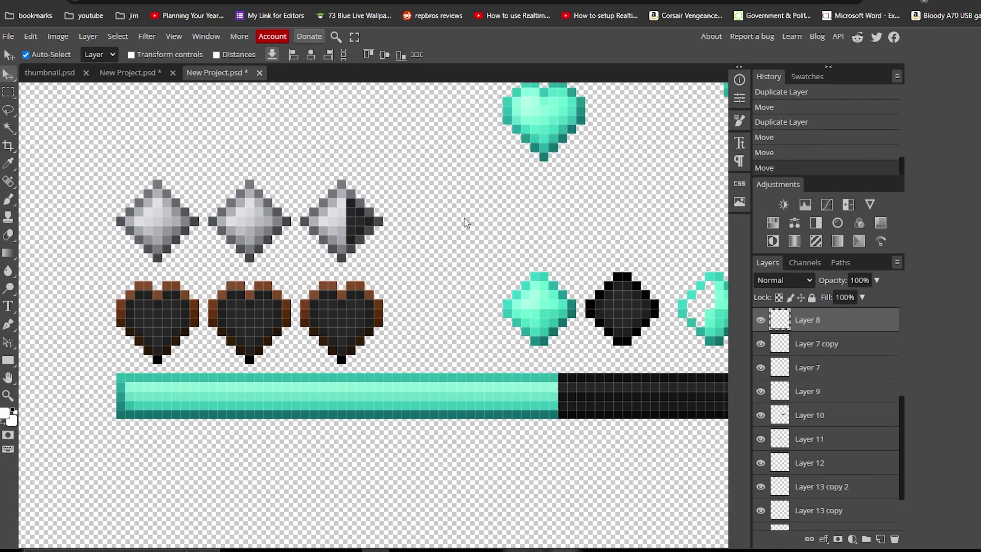
# - Place the full teal heart over the first empty heart and the half-filled teal heart over the second
pyautogui.moveTo(464, 218); pyautogui.dragTo(424, 233)
pyautogui.moveTo(482, 140); pyautogui.dragTo(99, 344)
pyautogui.scroll(-3, 225, 321)
pyautogui.scroll(1, 400, 288)
pyautogui.moveTo(562, 168); pyautogui.dragTo(166, 346)
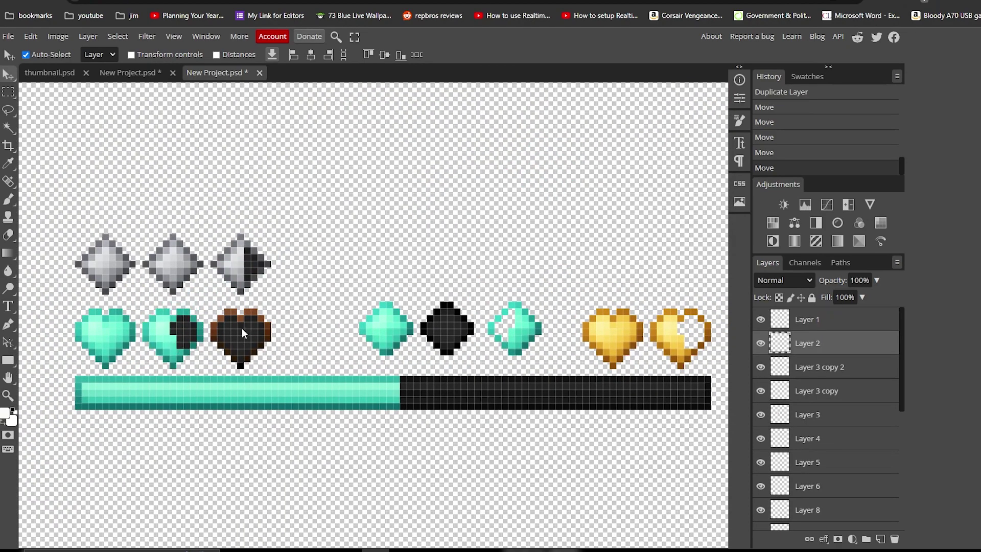
# - Flip the half golden heart horizontally, place it over the half-filled second heart and bring its layer to the front
pyautogui.moveTo(662, 327); pyautogui.dragTo(350, 256)
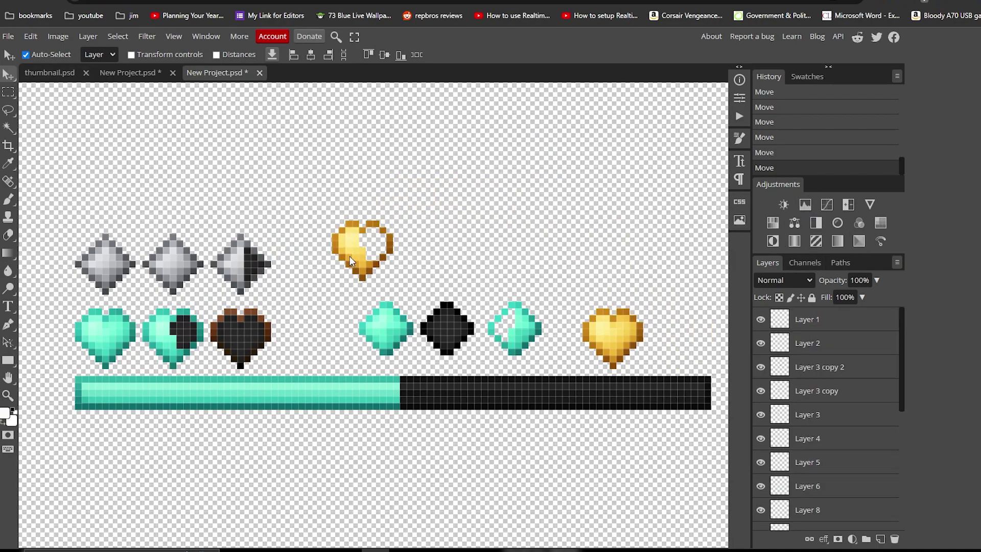
pyautogui.click(31, 36)
pyautogui.moveTo(48, 314)
pyautogui.click(189, 523)
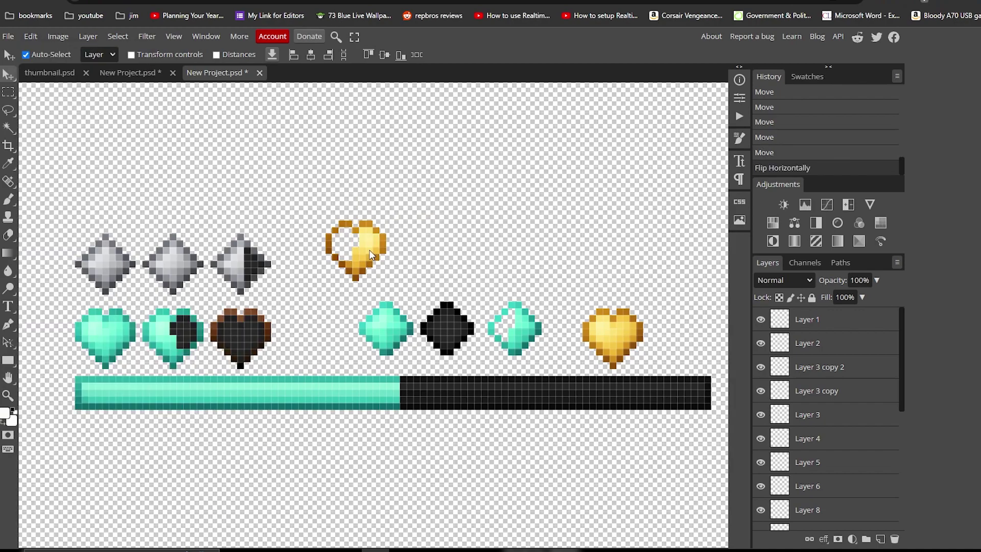
pyautogui.moveTo(217, 325); pyautogui.dragTo(288, 292)
pyautogui.moveTo(834, 409); pyautogui.dragTo(831, 319)
pyautogui.moveTo(284, 304); pyautogui.dragTo(232, 332)
pyautogui.moveTo(801, 327); pyautogui.dragTo(805, 311)
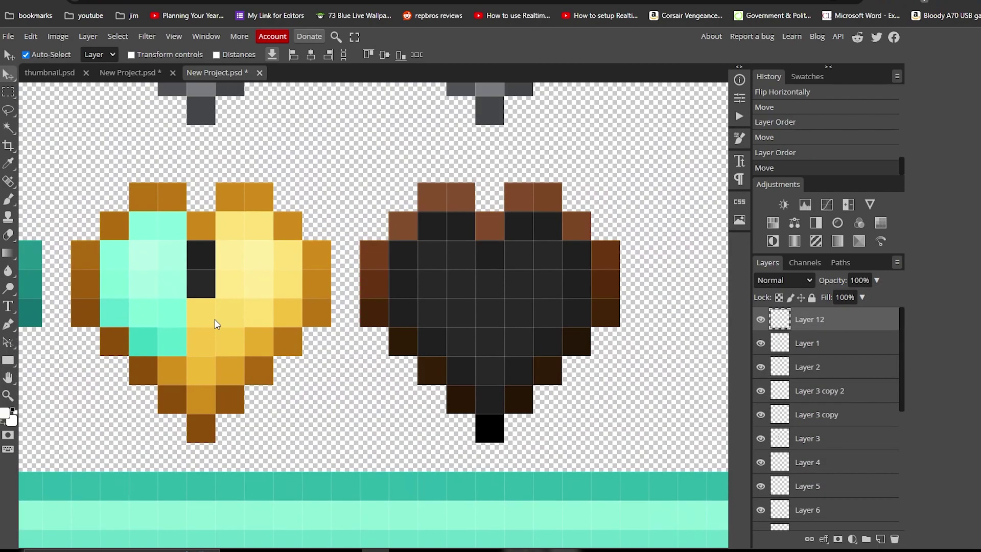
# - Erase the golden outline over the teal half of the second heart with a resized Eraser
pyautogui.press('e')
pyautogui.moveTo(381, 268); pyautogui.dragTo(281, 278)
pyautogui.rightClick(451, 301)
pyautogui.moveTo(524, 323); pyautogui.dragTo(523, 325)
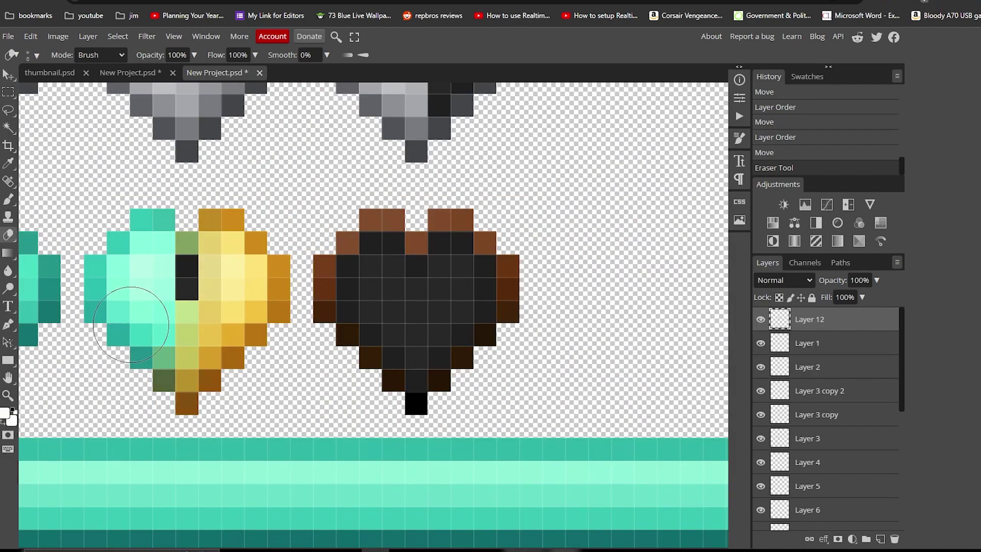
pyautogui.moveTo(136, 322); pyautogui.dragTo(126, 389)
pyautogui.scroll(3, 227, 302)
# - Paint the dark gap in the middle of the second heart with pale yellow sampled from its golden half
pyautogui.press('b')
pyautogui.moveTo(370, 258); pyautogui.dragTo(220, 271)
pyautogui.rightClick(341, 273)
pyautogui.moveTo(413, 295); pyautogui.dragTo(383, 294)
pyautogui.keyDown('alt'); pyautogui.click(235, 245); pyautogui.keyUp('alt')
pyautogui.moveTo(200, 243)
pyautogui.mouseDown()
pyautogui.moveTo(186, 219)
pyautogui.moveTo(197, 266)
pyautogui.mouseUp()
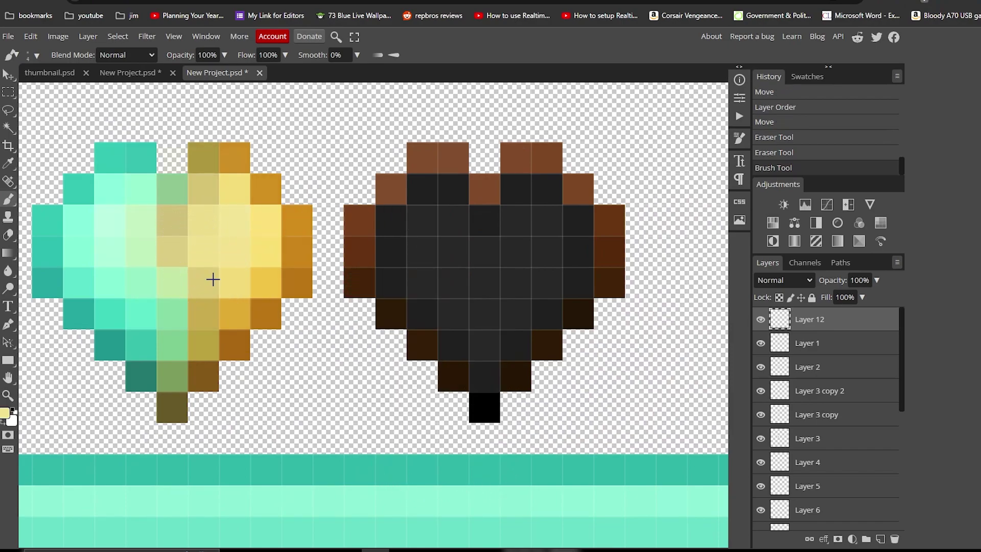
pyautogui.scroll(-5, 204, 342)
# - Blend the seam of the second heart using a smaller brush and light teal sampled from its teal half
pyautogui.scroll(5, 182, 322)
pyautogui.press('[')
pyautogui.keyDown('alt'); pyautogui.click(179, 302); pyautogui.keyUp('alt')
pyautogui.click(209, 260)
pyautogui.click(208, 286)
pyautogui.click(207, 347)
pyautogui.scroll(-3, 229, 366)
pyautogui.scroll(-3, 239, 363)
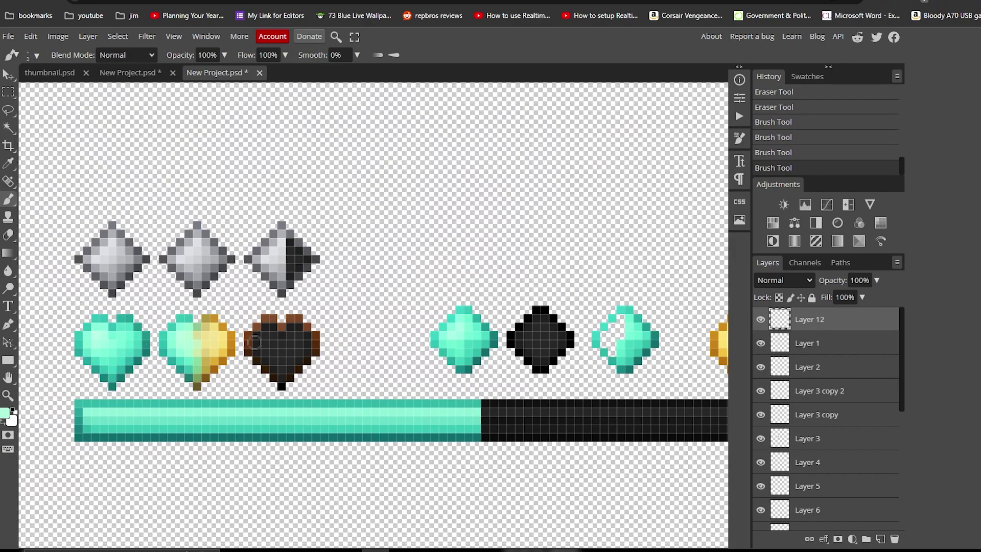
# - Place the full golden heart over the third empty heart and bring its layer to the front
pyautogui.scroll(-4, 265, 356)
pyautogui.press('v')
pyautogui.moveTo(591, 346); pyautogui.dragTo(319, 362)
pyautogui.hotkey('ctrl', 'shift', ']')
pyautogui.scroll(4, 329, 352)
pyautogui.scroll(-3, 319, 362)
# - Line up three copies of the empty hunger icon above the bar's far end and cover the first two with full teal icons
pyautogui.moveTo(561, 317); pyautogui.dragTo(498, 283)
pyautogui.scroll(-2, 549, 309)
pyautogui.scroll(4, 527, 294)
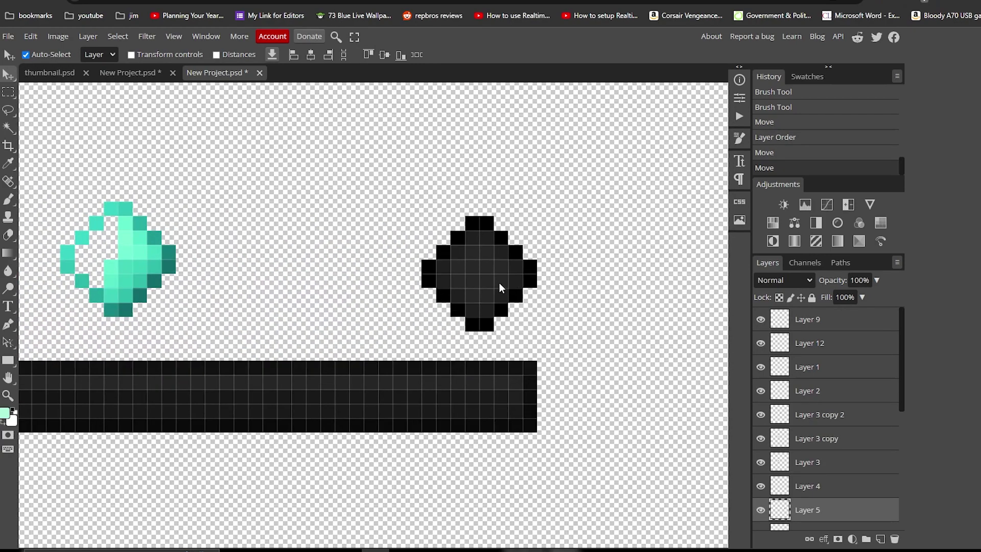
pyautogui.scroll(-2, 484, 299)
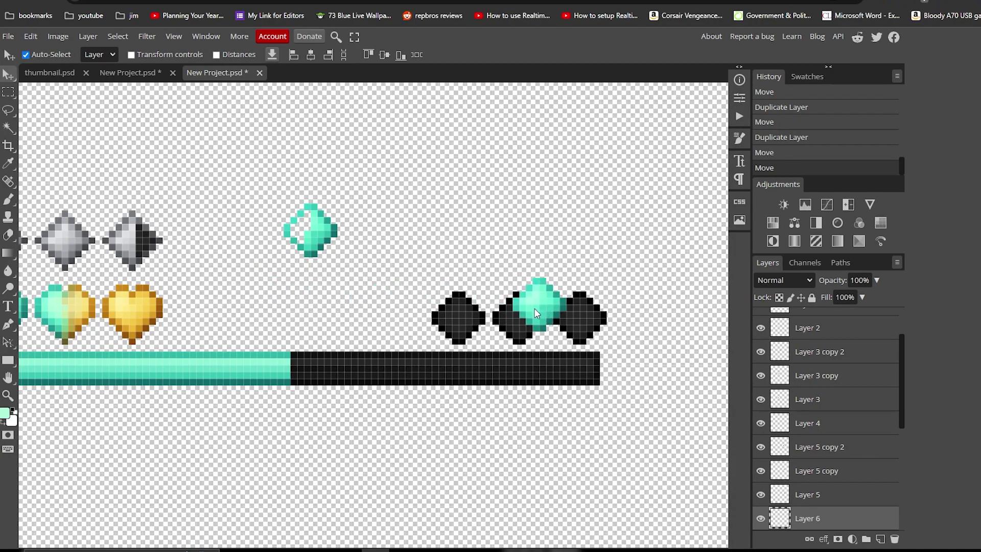
pyautogui.moveTo(537, 305); pyautogui.dragTo(519, 324)
# - Flip the half-filled teal hunger icon horizontally, bring its layer to the front and place it over the third empty icon
pyautogui.click(26, 38)
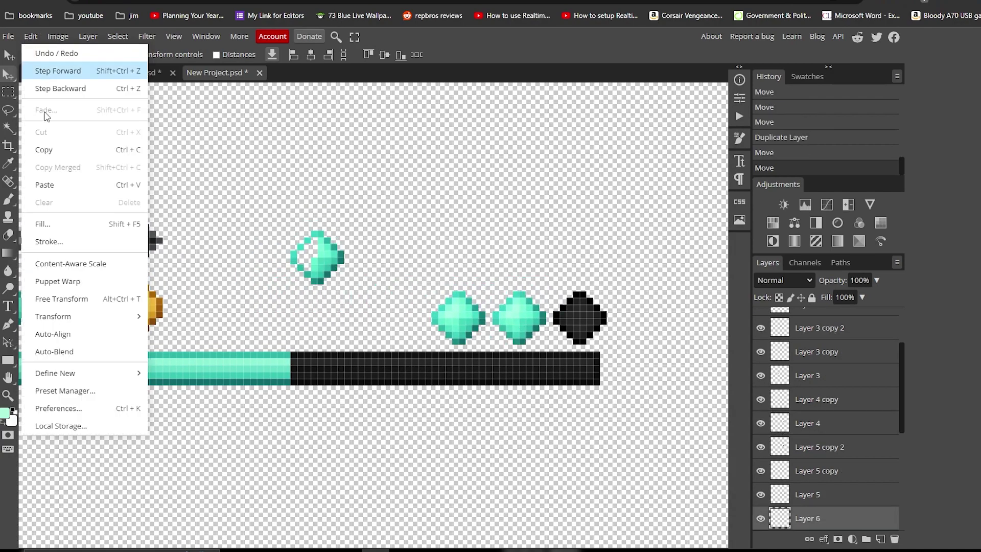
pyautogui.moveTo(137, 317)
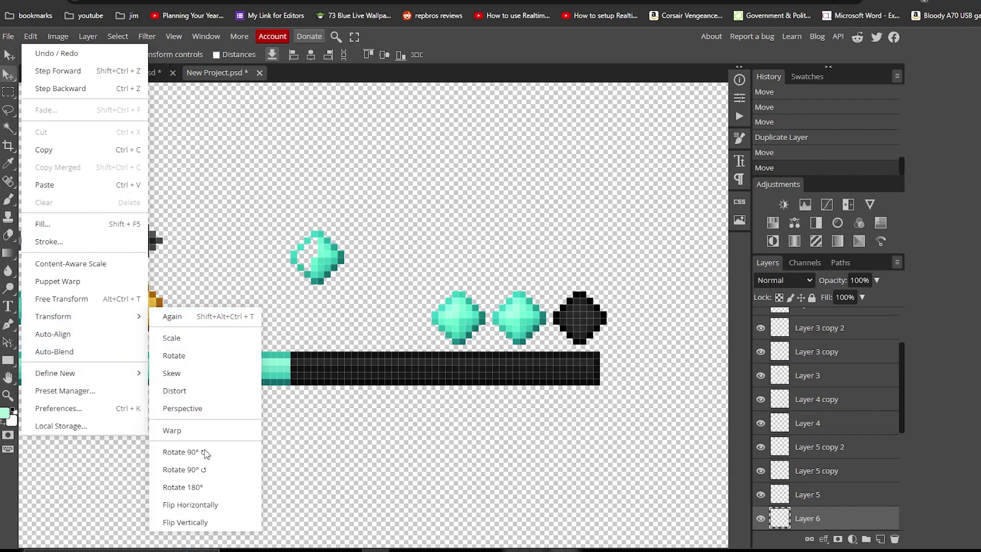
pyautogui.click(194, 505)
pyautogui.moveTo(808, 519); pyautogui.dragTo(809, 317)
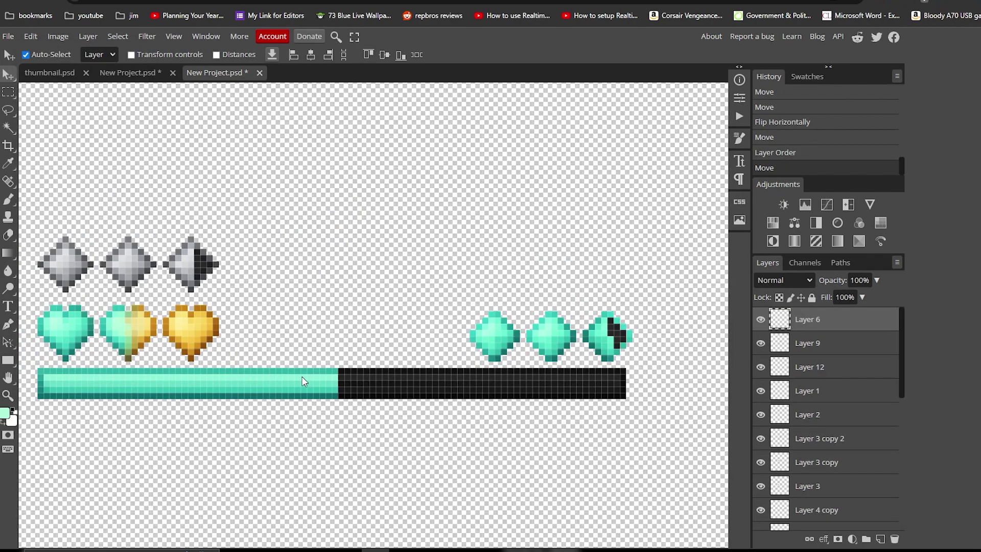
# - Shorten the dark section of the experience bar from its inner end using Free Transform with Nearest Neighbor interpolation
pyautogui.click(301, 383)
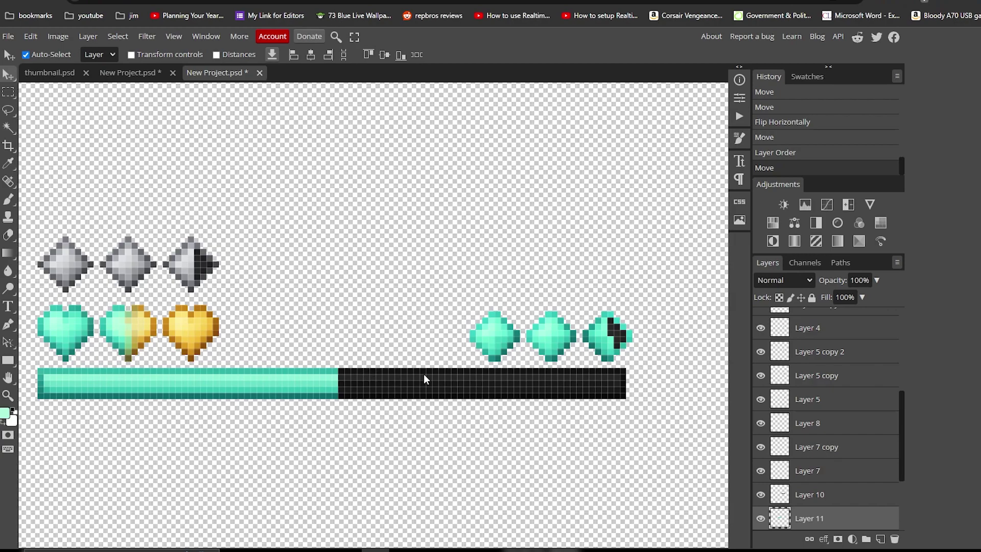
pyautogui.scroll(2, 242, 379)
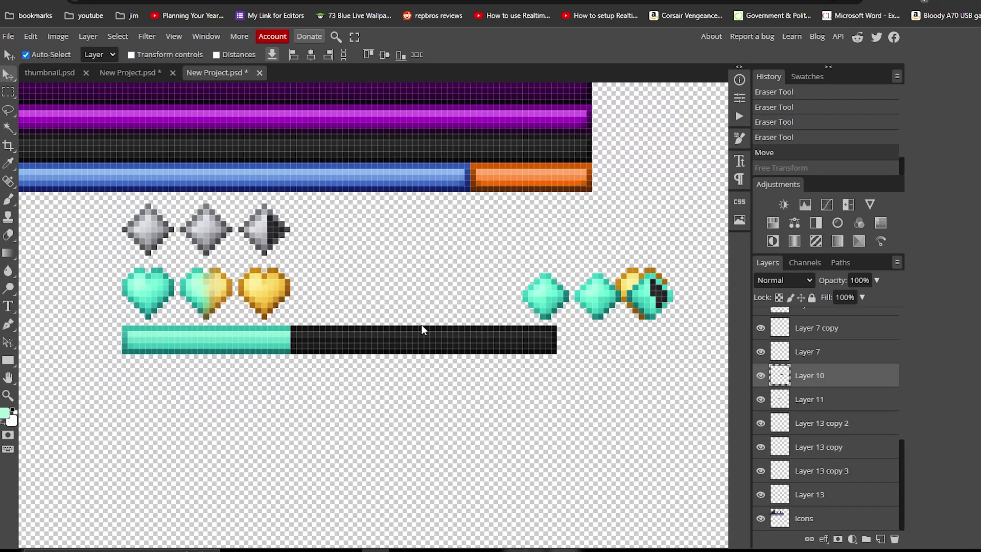
pyautogui.scroll(2, 420, 327)
pyautogui.scroll(-2, 291, 341)
pyautogui.scroll(1, 340, 349)
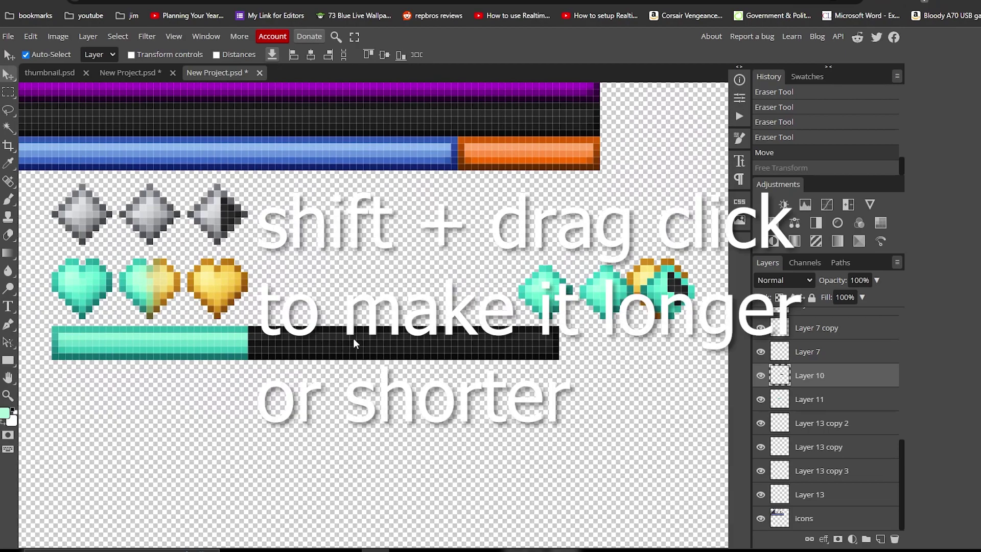
pyautogui.hotkey('ctrl', 'alt', 't')
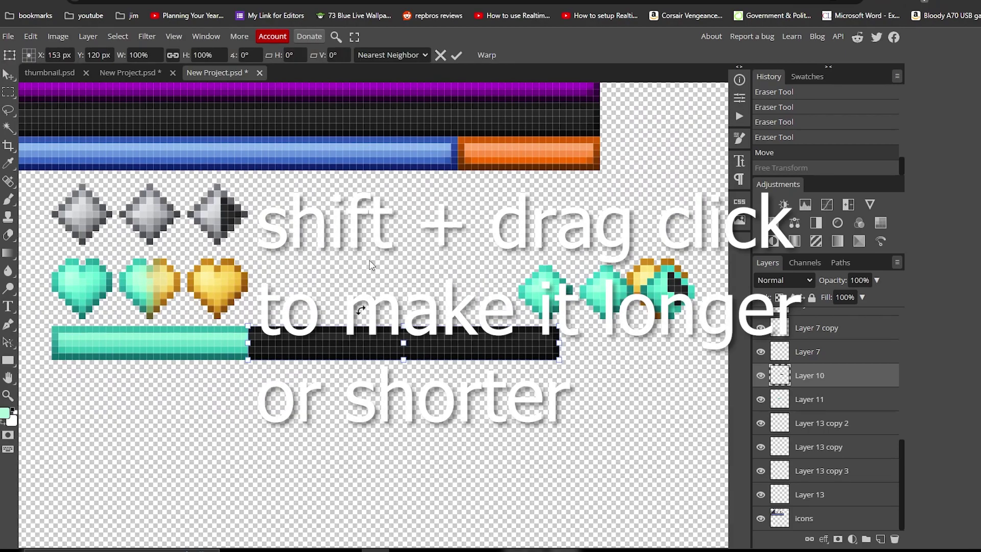
pyautogui.click(380, 56)
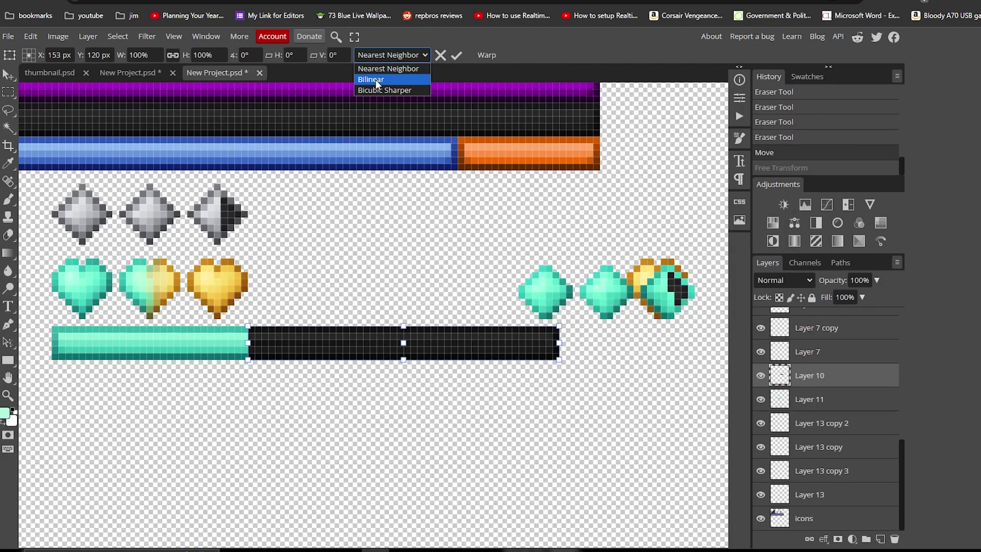
pyautogui.click(390, 69)
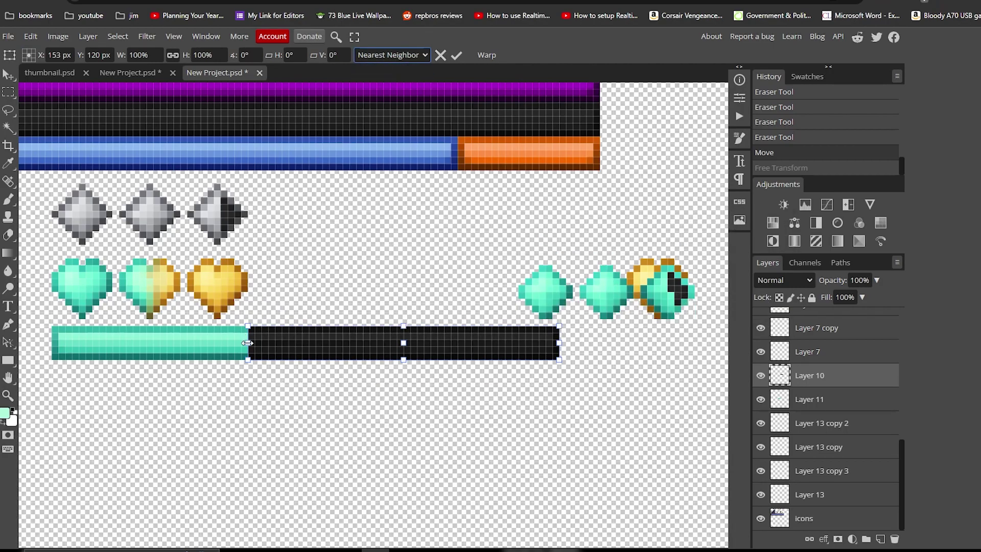
pyautogui.moveTo(247, 343); pyautogui.dragTo(302, 344)
pyautogui.press('Return')
pyautogui.scroll(-4, 368, 372)
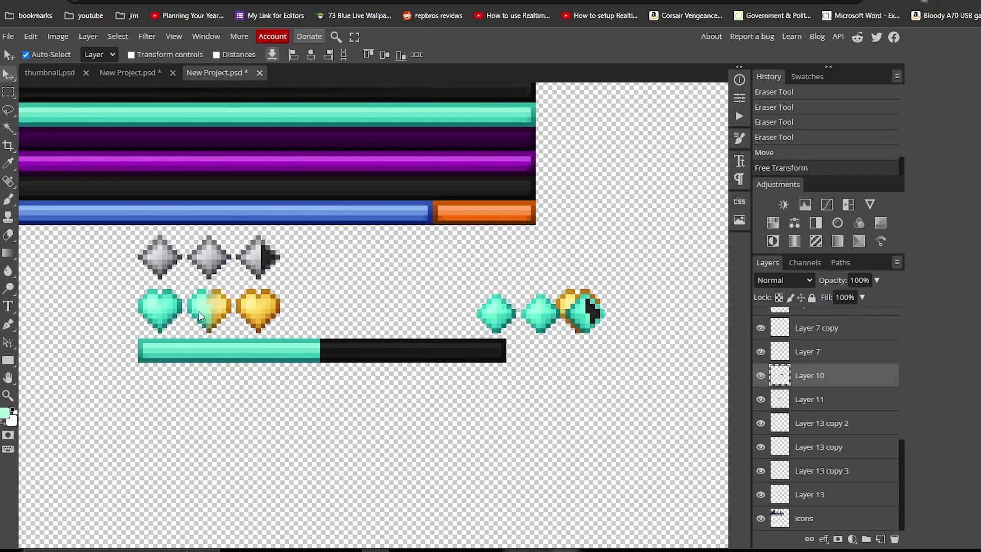
# - Align the hunger icons with the end of the experience bar and delete the source icons layer
pyautogui.scroll(6, 394, 339)
pyautogui.scroll(-3, 398, 335)
pyautogui.scroll(2, 406, 320)
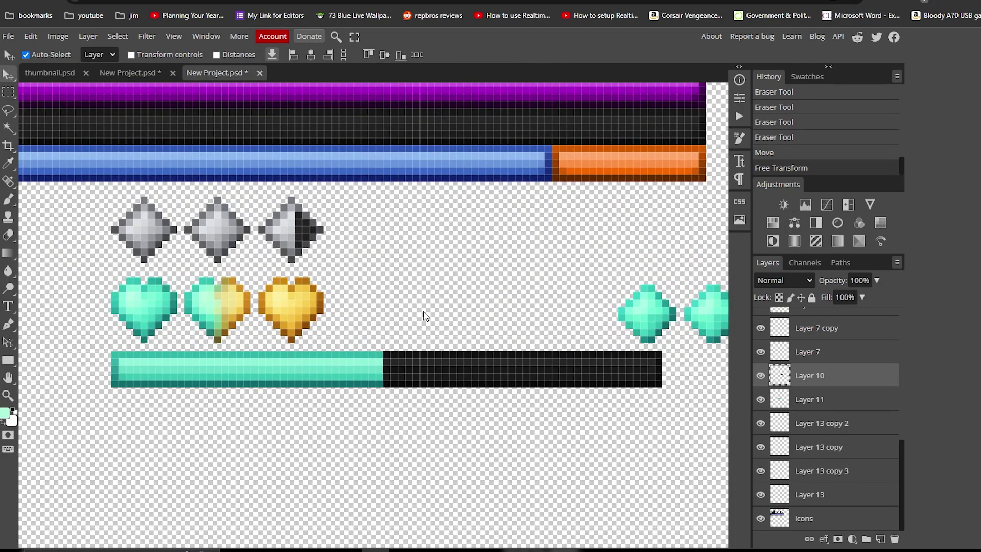
pyautogui.scroll(-2, 378, 266)
pyautogui.scroll(1, 394, 265)
pyautogui.scroll(-1, 366, 270)
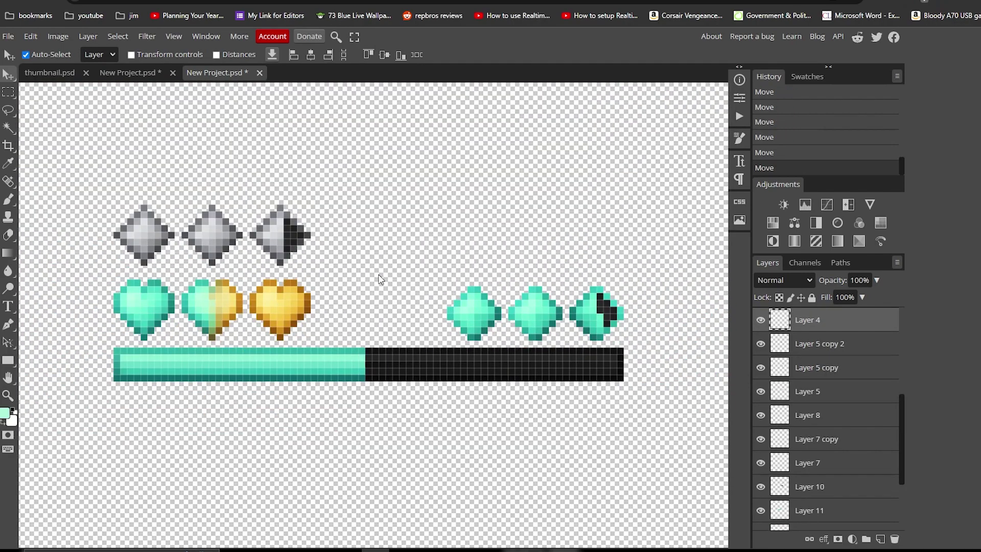
pyautogui.scroll(-1, 479, 326)
pyautogui.press('Delete')
pyautogui.scroll(-1, 107, 101)
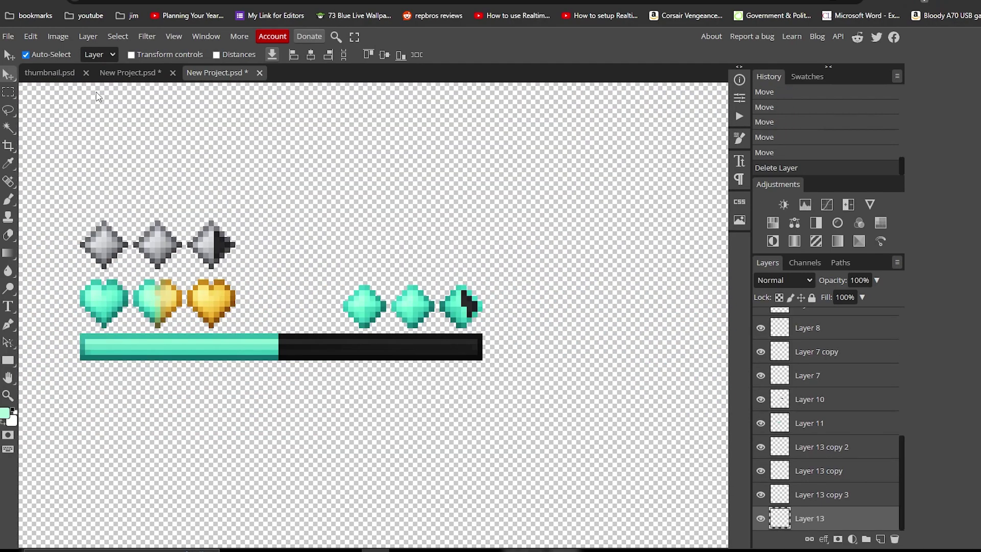
# - Copy the teal slot frame from the widgets layer in the other project to a new layer using a 24 × 24 px selection
pyautogui.moveTo(82, 378); pyautogui.dragTo(484, 432)
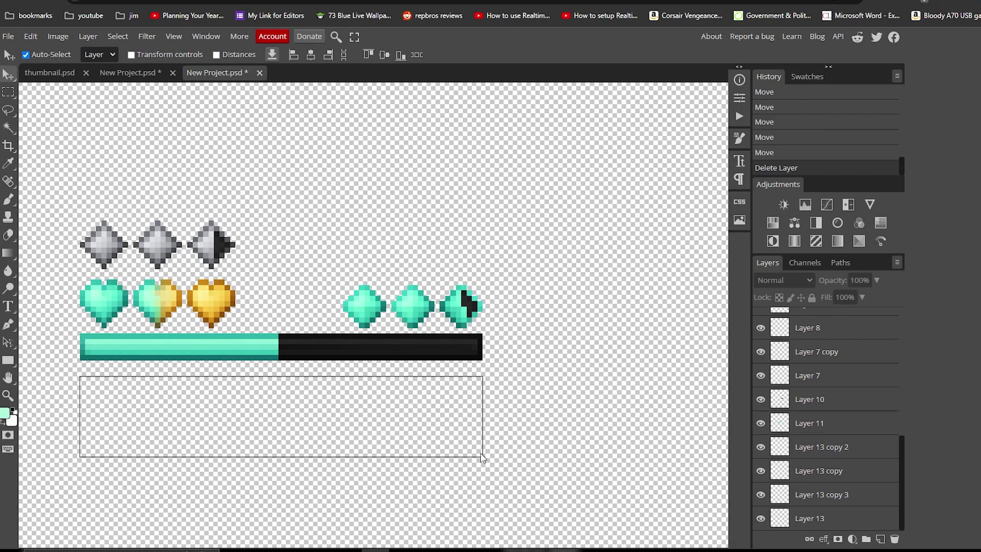
pyautogui.click(130, 73)
pyautogui.scroll(4, 182, 234)
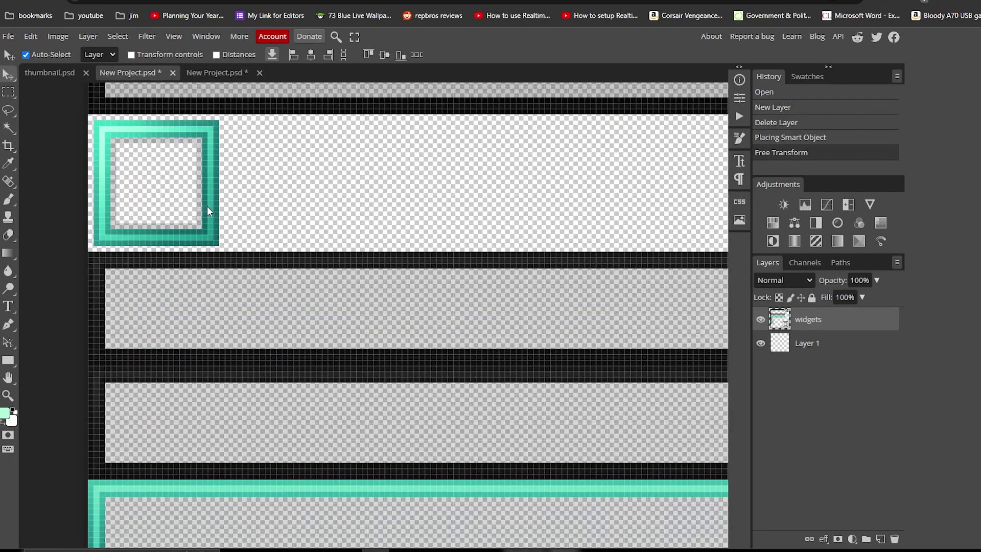
pyautogui.press('m')
pyautogui.moveTo(81, 183); pyautogui.dragTo(332, 430)
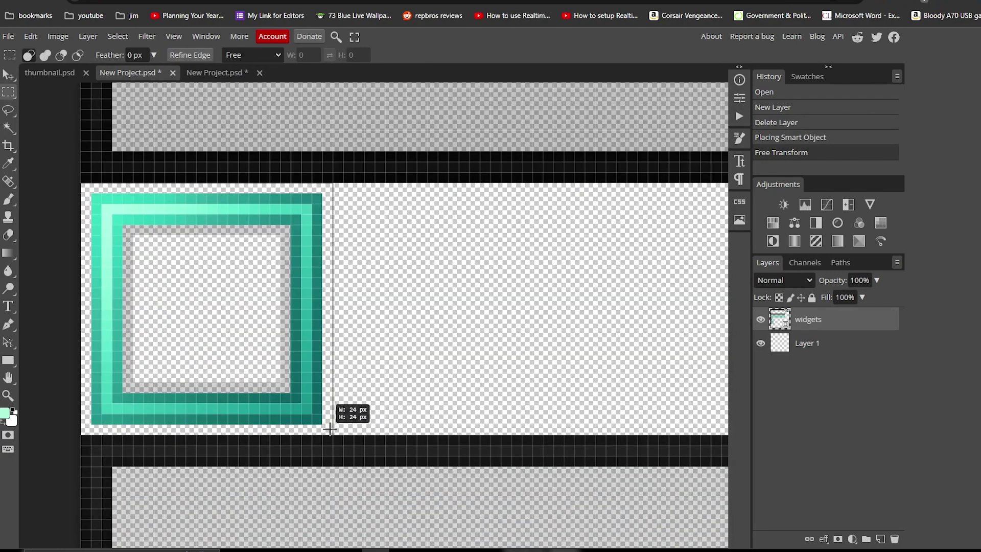
pyautogui.hotkey('ctrl', 'j')
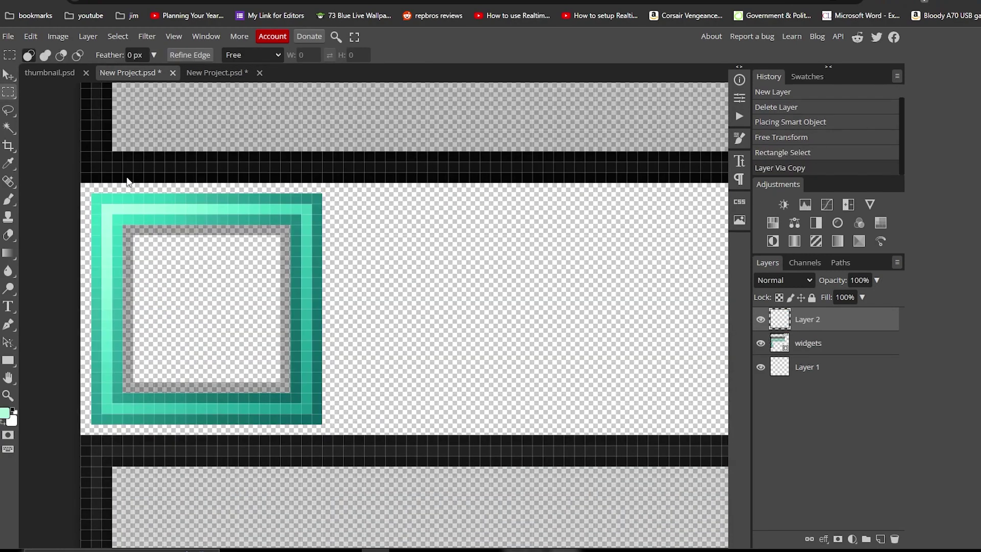
# - Duplicate the teal slot frame into the HUD project and arrange three copies of it beneath the experience bar
pyautogui.press('v')
pyautogui.click(228, 73)
pyautogui.scroll(-5, 361, 319)
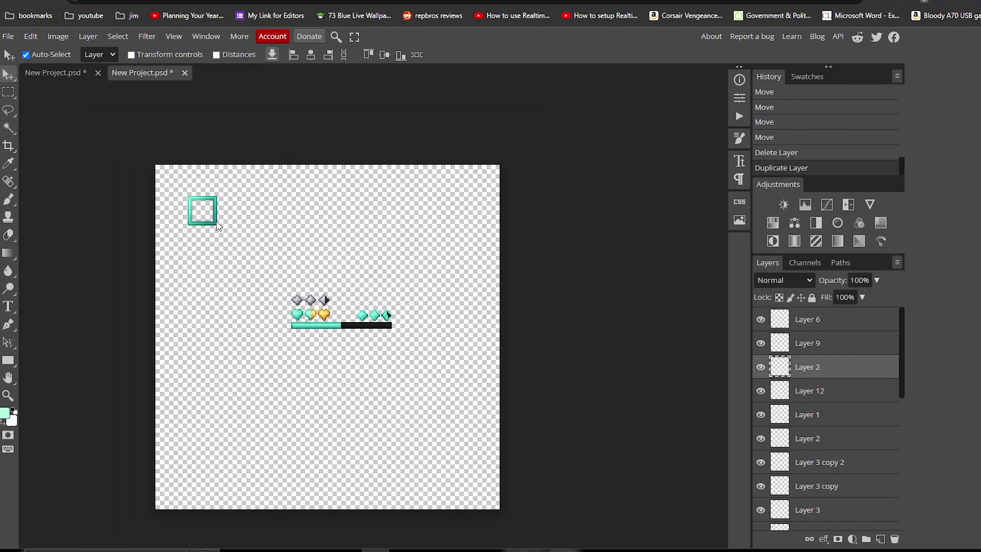
pyautogui.moveTo(217, 221); pyautogui.dragTo(398, 324)
pyautogui.scroll(5, 329, 358)
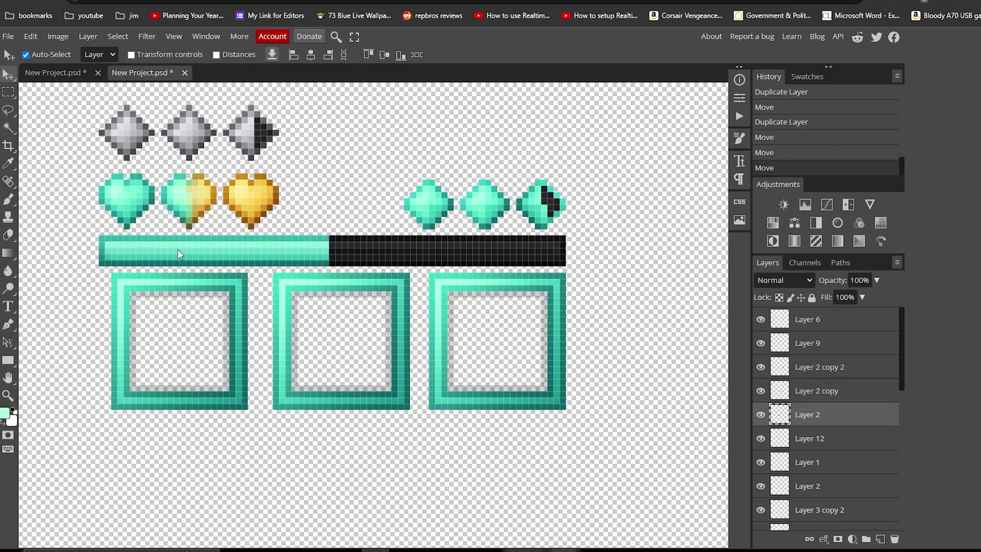
# - Adjust the inner end of the bar's dark section with Free Transform and align the first slot frame with the bar's start
pyautogui.click(372, 250)
pyautogui.hotkey('ctrl', 't')
pyautogui.moveTo(331, 254); pyautogui.dragTo(330, 255)
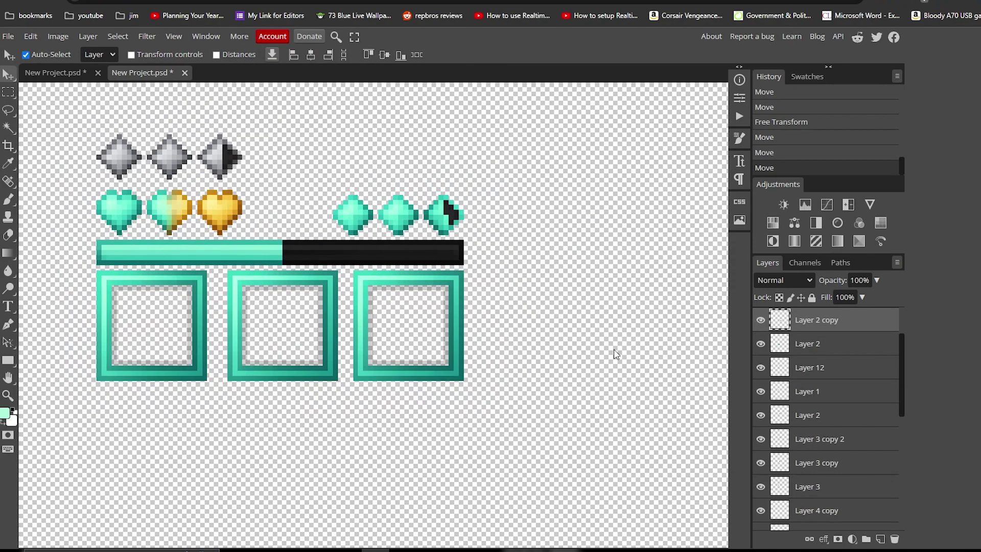
pyautogui.scroll(-2, 483, 398)
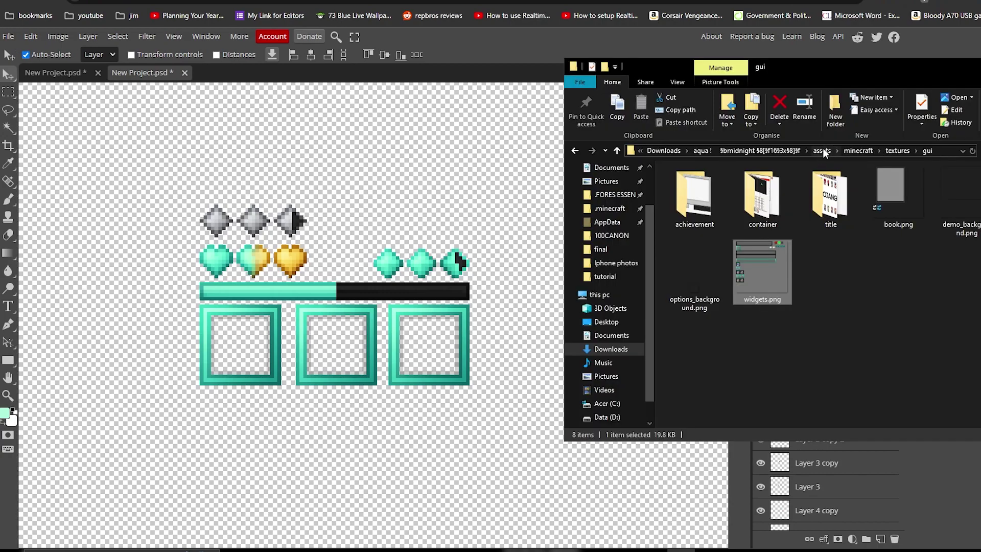
# - Switch to File Explorer and open the resource pack's assets > minecraft > textures > items folder at the diamond items
pyautogui.click(823, 150)
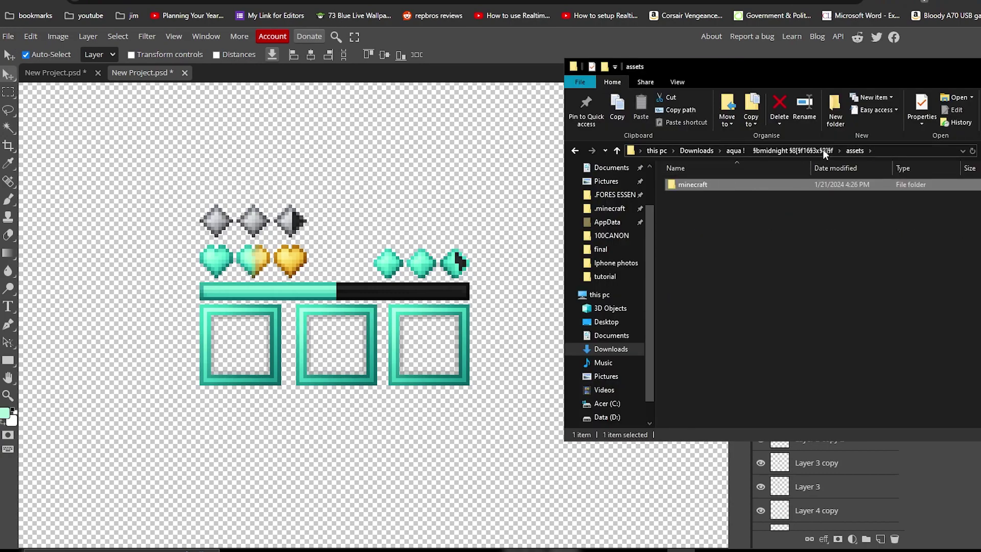
pyautogui.doubleClick(718, 188)
pyautogui.doubleClick(686, 221)
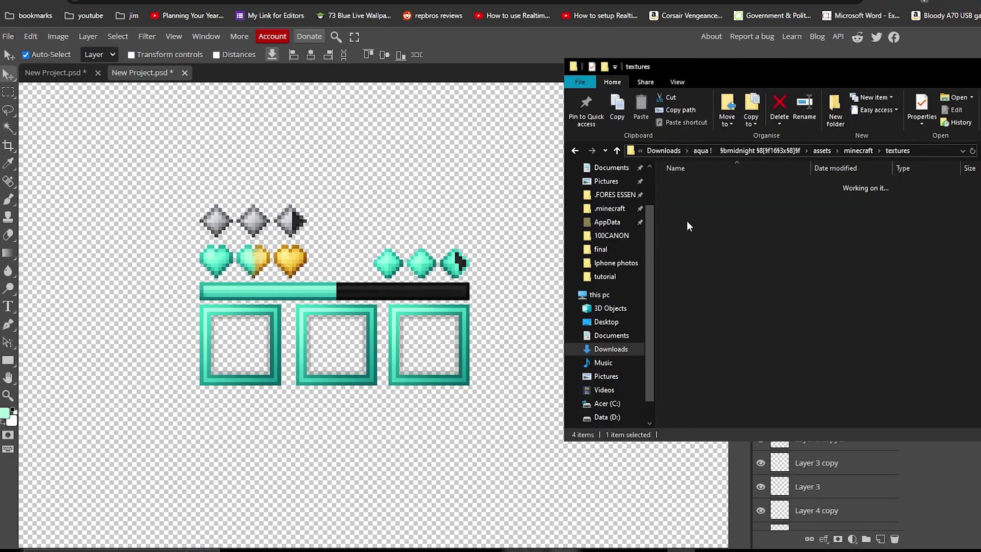
pyautogui.doubleClick(693, 207)
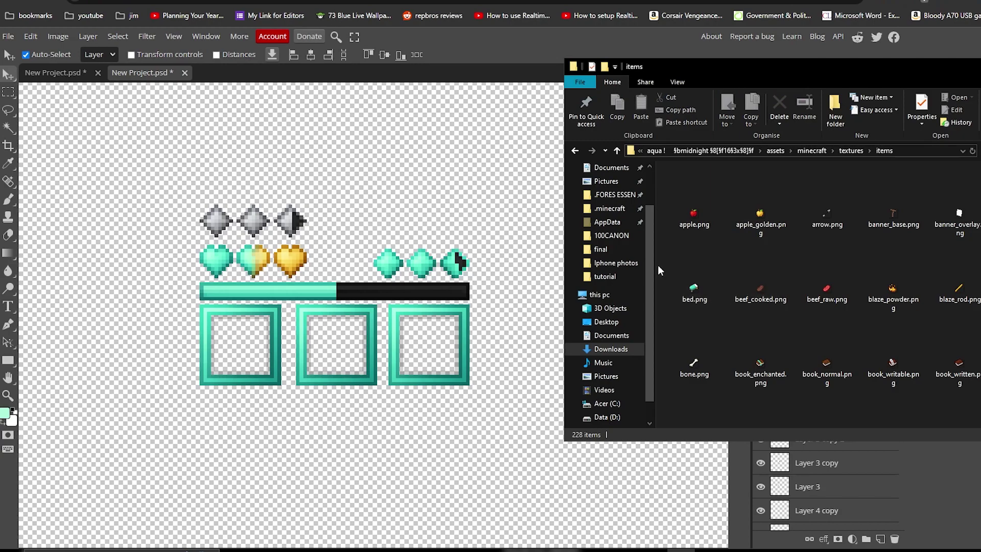
pyautogui.press('d')
# - Check the image dimensions of diamond_sword.png in its file properties
pyautogui.rightClick(980, 294)
pyautogui.click(942, 539)
pyautogui.click(950, 282)
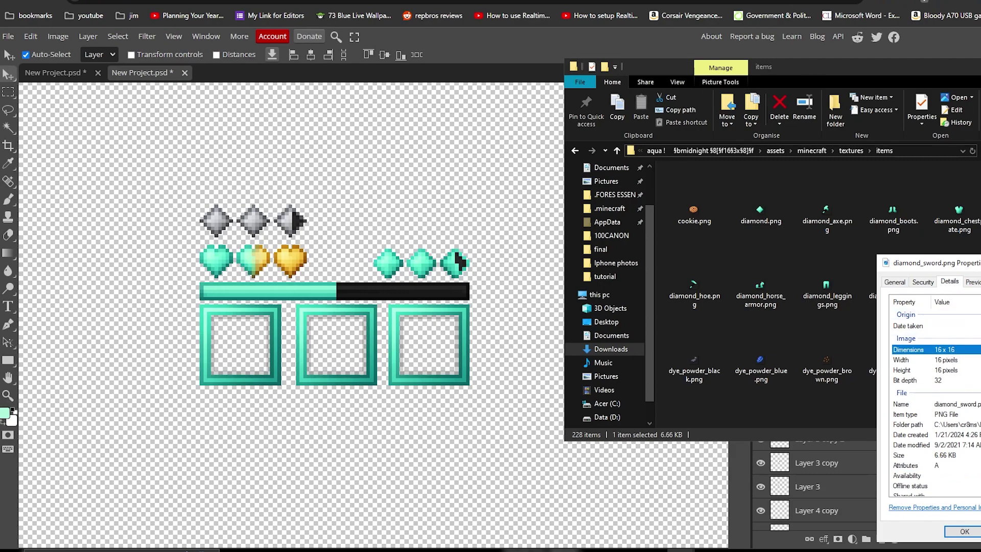
pyautogui.press('Escape')
# - Create a new 16 × 16 px Photopea project, place diamond_sword.png in it and return to the items folder
pyautogui.click(8, 36)
pyautogui.click(23, 53)
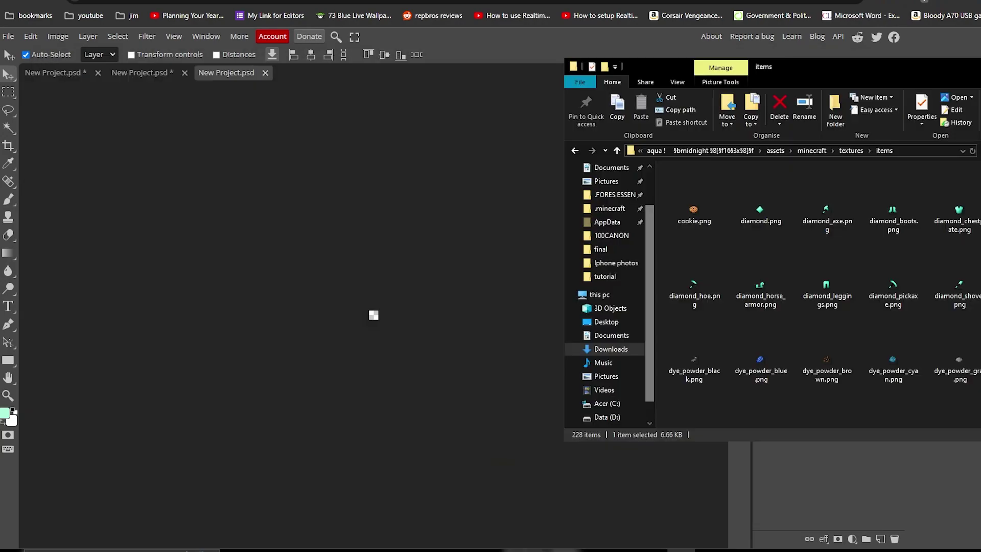
pyautogui.moveTo(839, 289); pyautogui.dragTo(413, 312)
pyautogui.press('Return')
pyautogui.scroll(4, 377, 325)
pyautogui.scroll(5, 386, 346)
pyautogui.hotkey('alt', 'Tab')
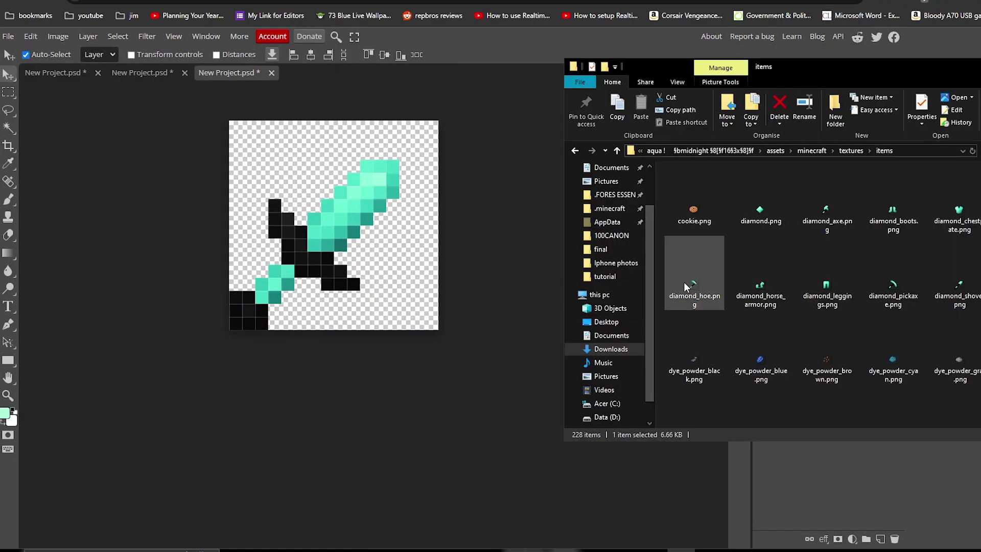
# - Place apple_golden.png and ender_pearl.png in the sword project and rasterize all three item layers
pyautogui.moveTo(760, 176); pyautogui.dragTo(403, 240)
pyautogui.scroll(-5, 659, 268)
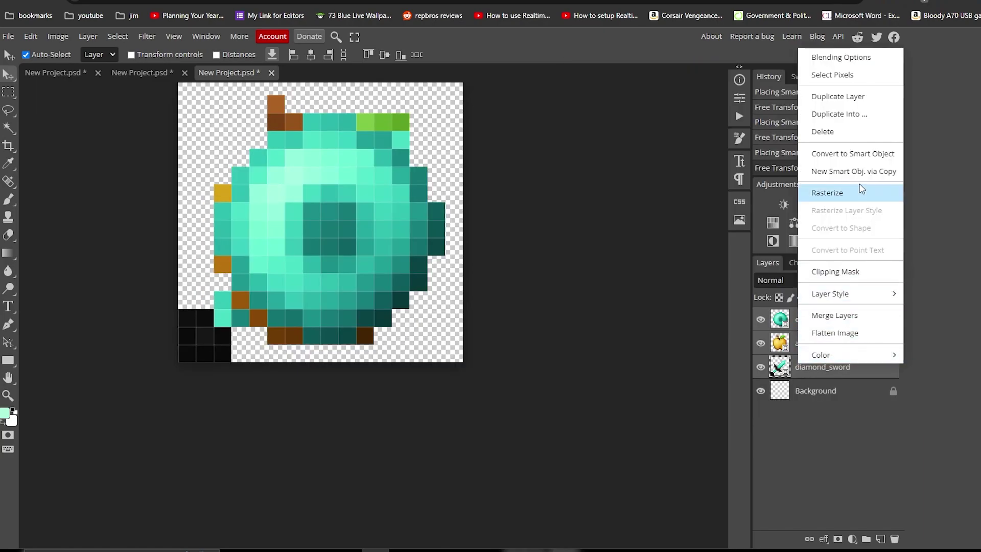
pyautogui.click(862, 189)
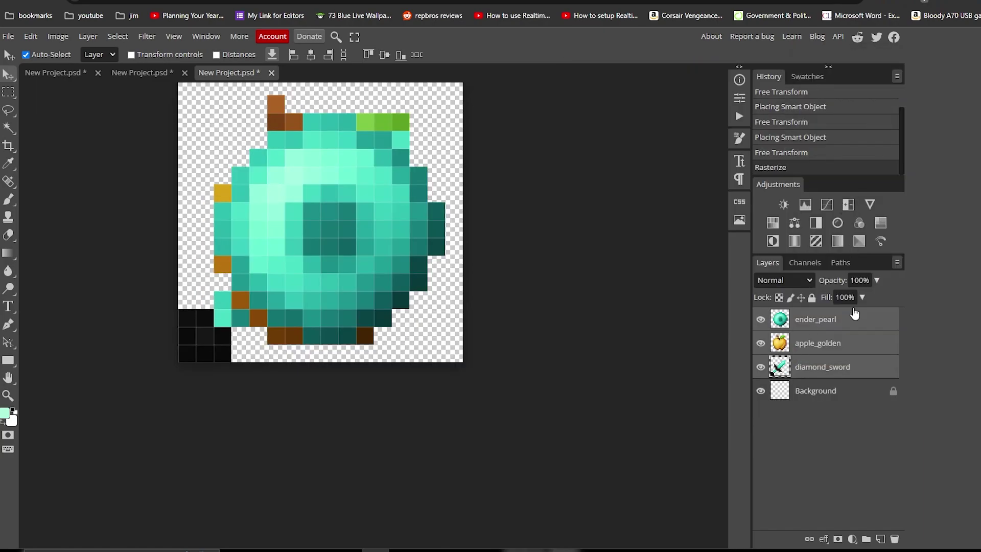
# - In the HUD project, enlarge the diamond sword to fill the middle slot using Free Transform with Nearest Neighbor interpolation
pyautogui.click(165, 71)
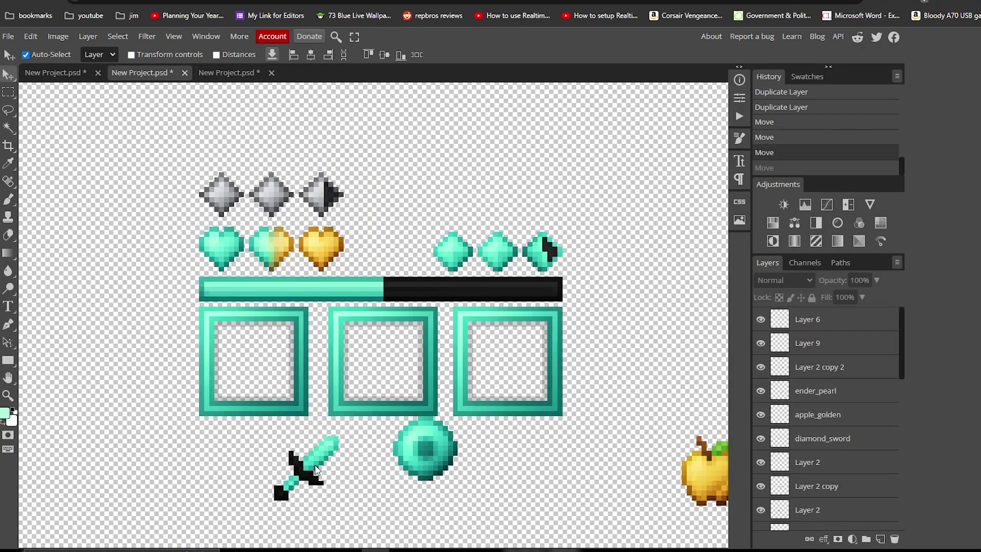
pyautogui.click(311, 466)
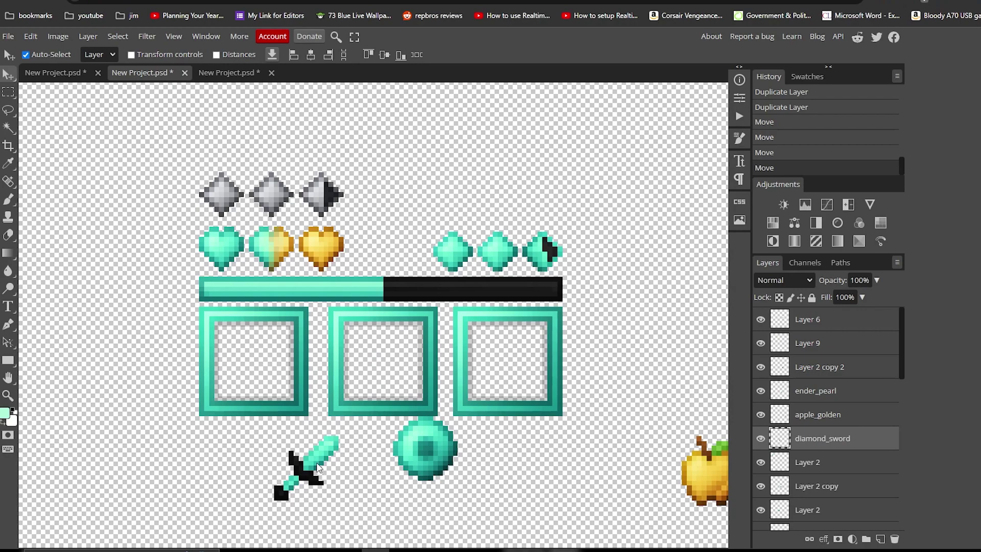
pyautogui.hotkey('ctrl', 't')
pyautogui.click(383, 56)
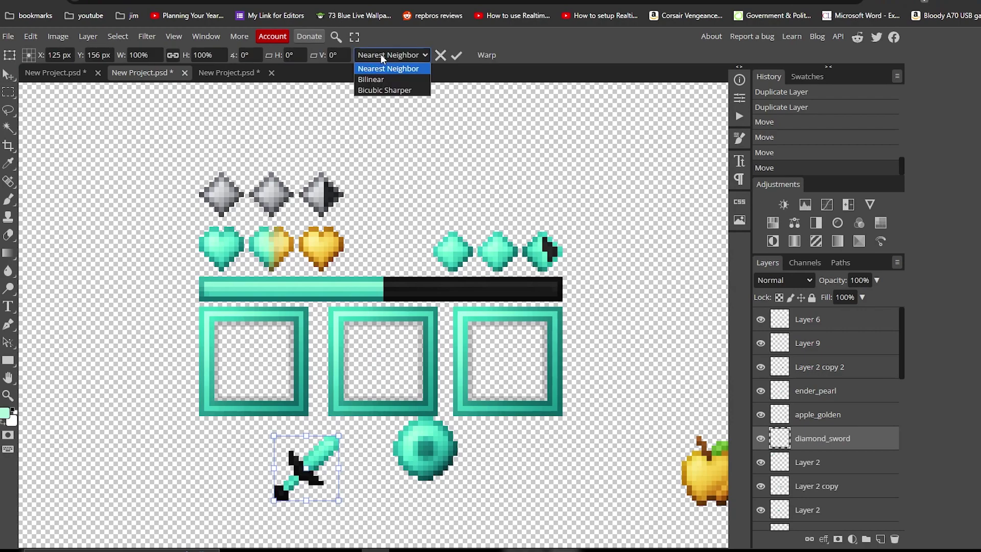
pyautogui.click(373, 70)
pyautogui.moveTo(334, 478)
pyautogui.mouseDown()
pyautogui.moveTo(511, 388)
pyautogui.moveTo(389, 358)
pyautogui.mouseUp()
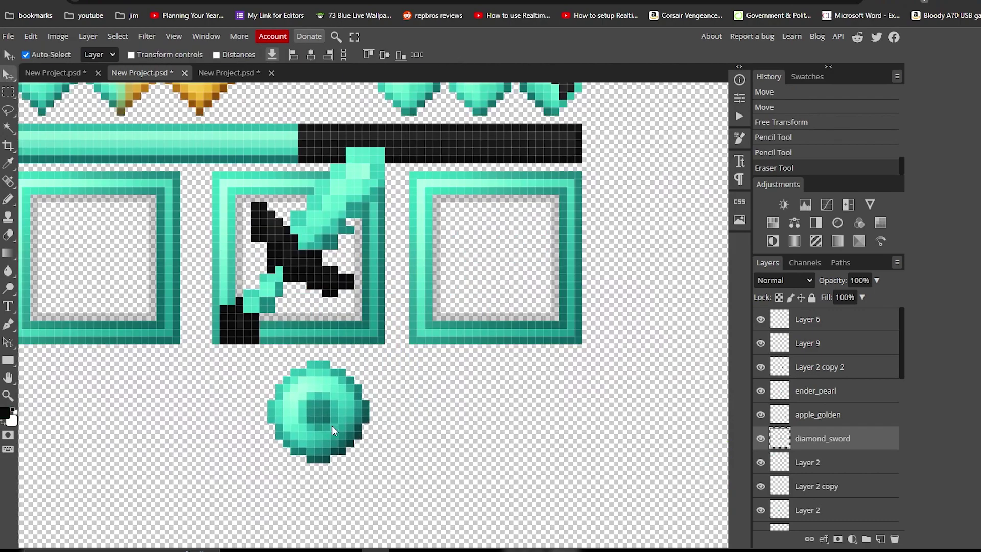
# - Move the ender pearl into the first slot, scale it to about 133% and rotate it about -15.8° with Free Transform
pyautogui.click(332, 425)
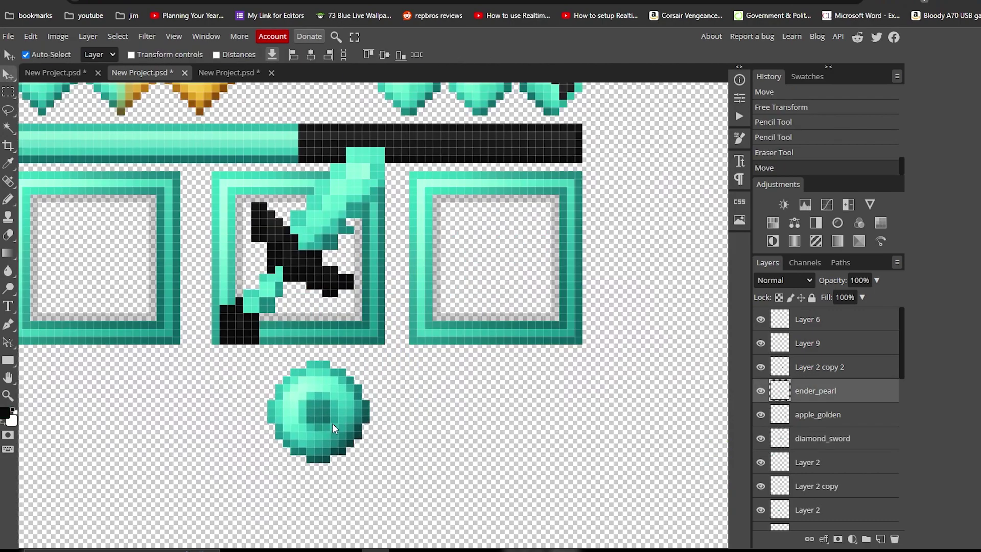
pyautogui.hotkey('ctrl', 't')
pyautogui.scroll(-2, 338, 411)
pyautogui.scroll(-1, 340, 404)
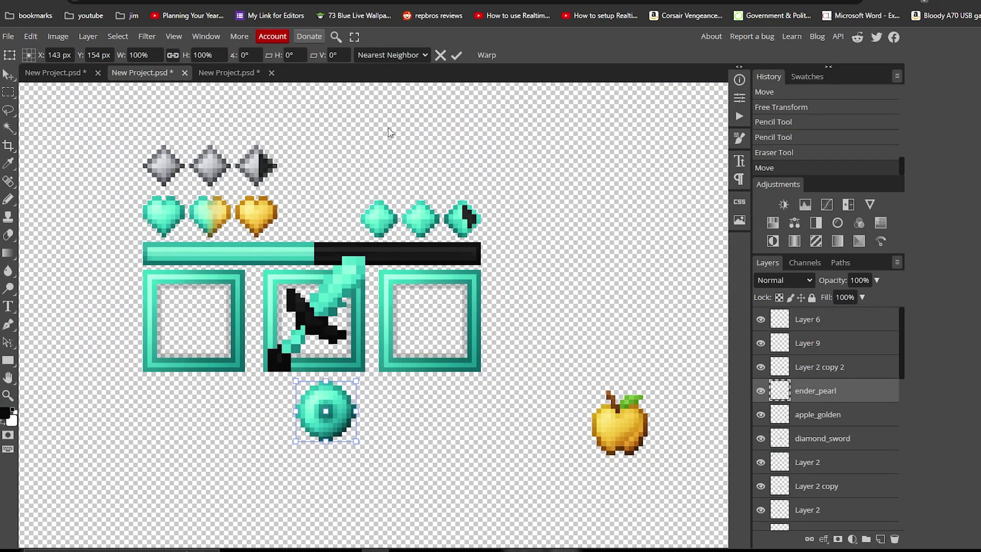
pyautogui.moveTo(338, 424); pyautogui.dragTo(215, 332)
pyautogui.moveTo(200, 288); pyautogui.dragTo(201, 266)
pyautogui.moveTo(210, 288); pyautogui.dragTo(179, 270)
pyautogui.moveTo(182, 281); pyautogui.dragTo(206, 305)
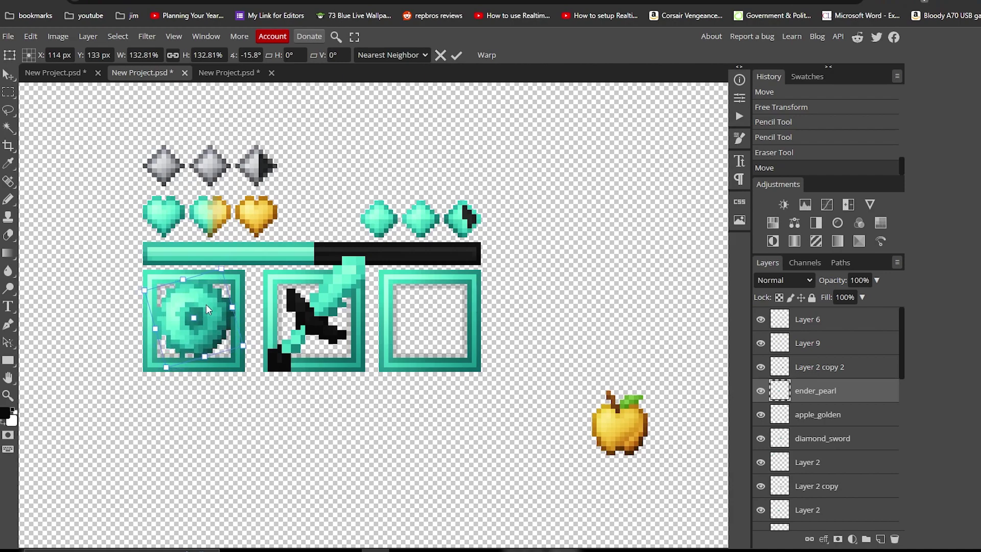
pyautogui.press('Return')
# - Move the golden apple into the third slot and scale it to fill the frame with Free Transform
pyautogui.hotkey('ctrl', 'alt', 't')
pyautogui.moveTo(621, 429); pyautogui.dragTo(461, 279)
pyautogui.moveTo(427, 270); pyautogui.dragTo(445, 270)
pyautogui.moveTo(452, 314); pyautogui.dragTo(450, 319)
pyautogui.press('Return')
# - Move the ender_pearl, apple_golden and diamond_sword layers to the top of the layer stack
pyautogui.moveTo(805, 415); pyautogui.dragTo(820, 432)
pyautogui.click(820, 437)
pyautogui.keyDown('shift'); pyautogui.click(818, 392); pyautogui.keyUp('shift')
pyautogui.moveTo(817, 392); pyautogui.dragTo(821, 301)
# - Select every HUD layer from the items down to the lowest one and group them into a folder
pyautogui.scroll(3, 358, 317)
pyautogui.scroll(-3, 357, 317)
pyautogui.scroll(-3, 259, 263)
pyautogui.scroll(3, 309, 289)
pyautogui.scroll(-10, 819, 511)
pyautogui.keyDown('shift'); pyautogui.click(820, 519); pyautogui.keyUp('shift')
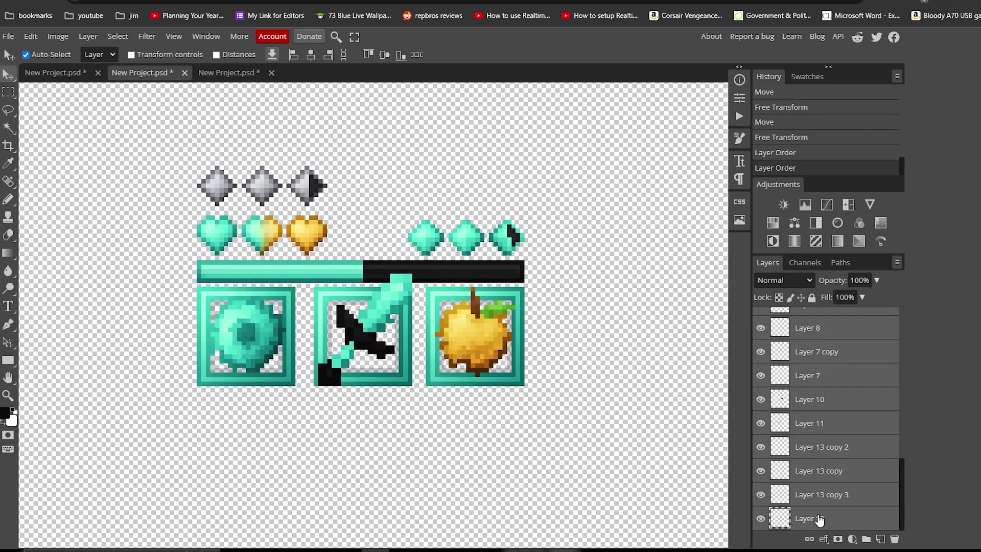
pyautogui.click(865, 540)
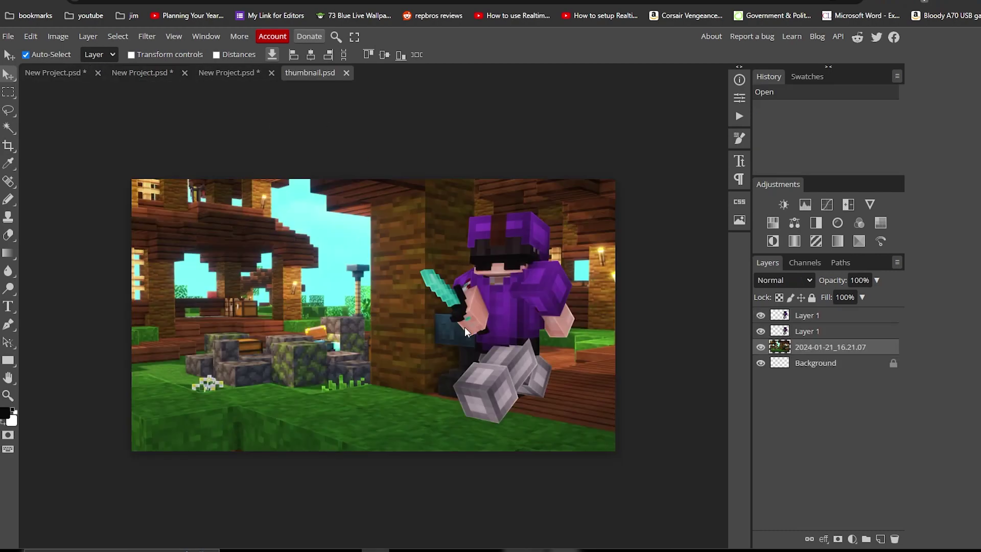
# - Duplicate the HUD folder into thumbnail.psd above the character layers and scale it to about 1011% beside the character using Nearest Neighbor
pyautogui.scroll(3, 450, 299)
pyautogui.scroll(-2, 449, 299)
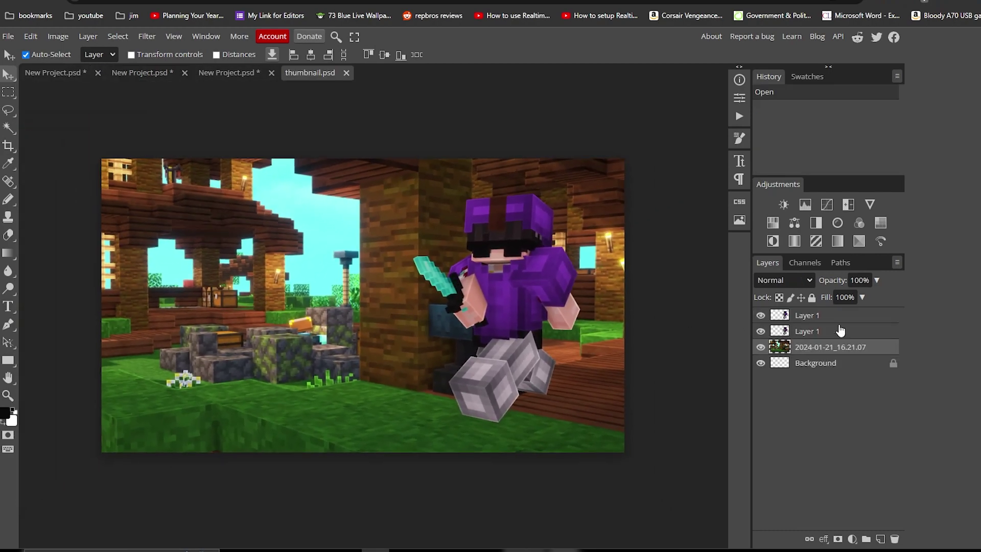
pyautogui.click(835, 316)
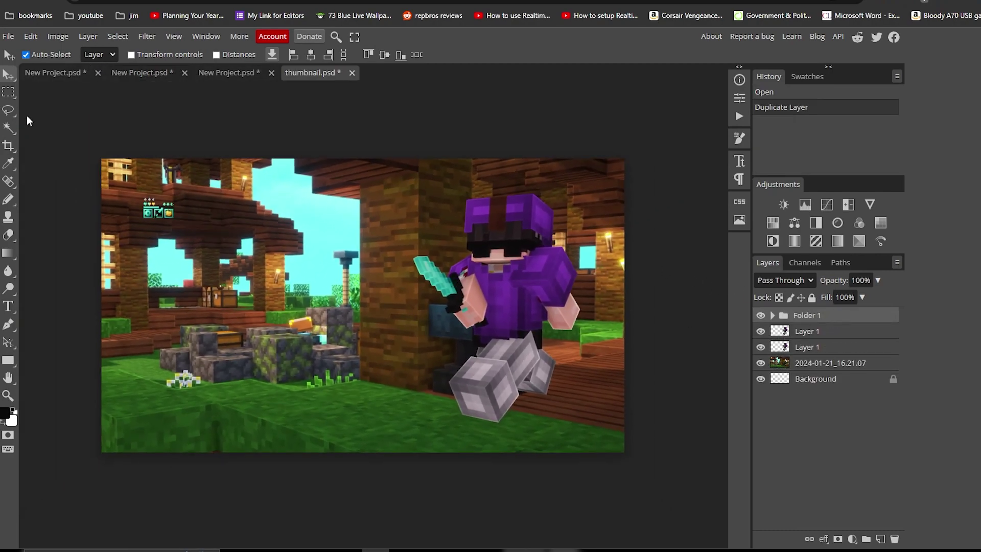
pyautogui.hotkey('ctrl', 't')
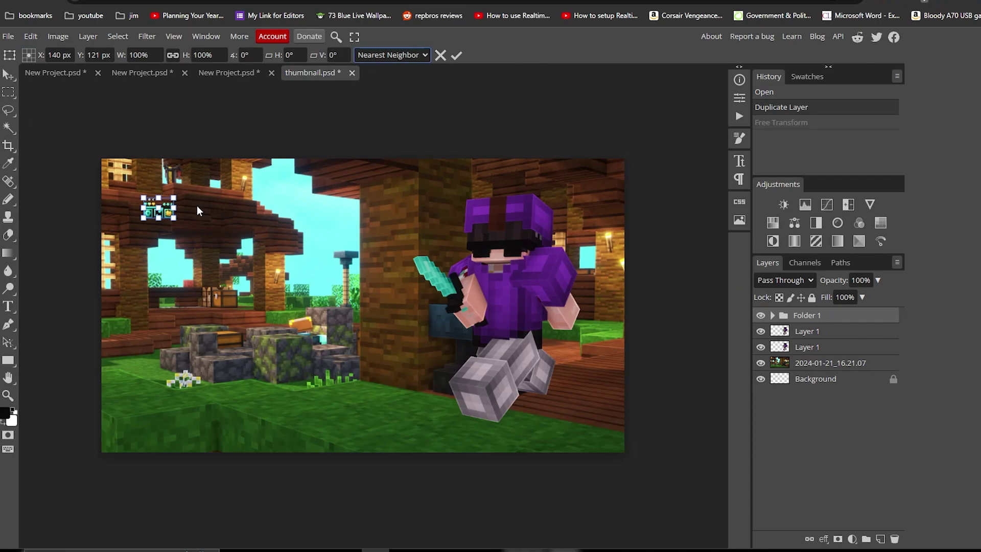
pyautogui.moveTo(175, 221); pyautogui.dragTo(449, 402)
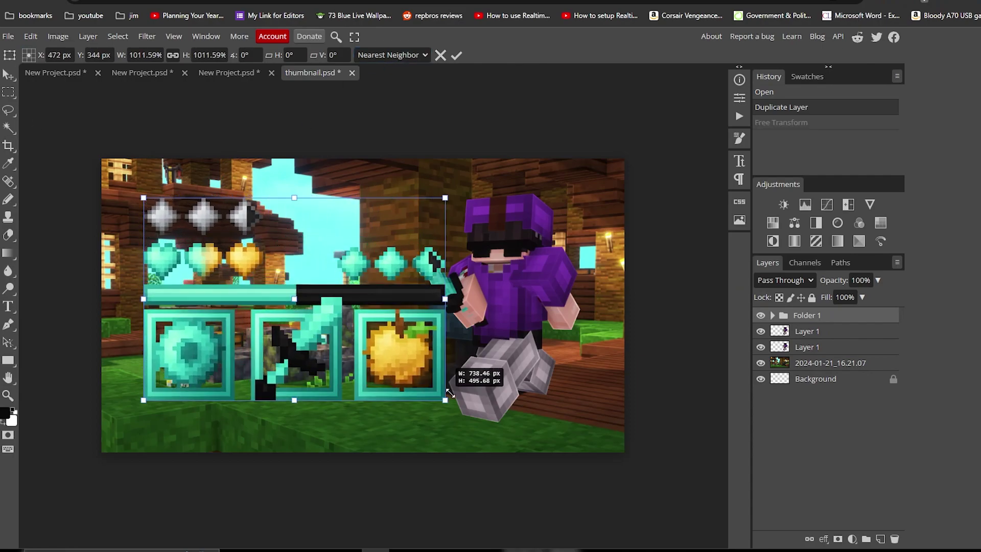
pyautogui.scroll(-1, 274, 311)
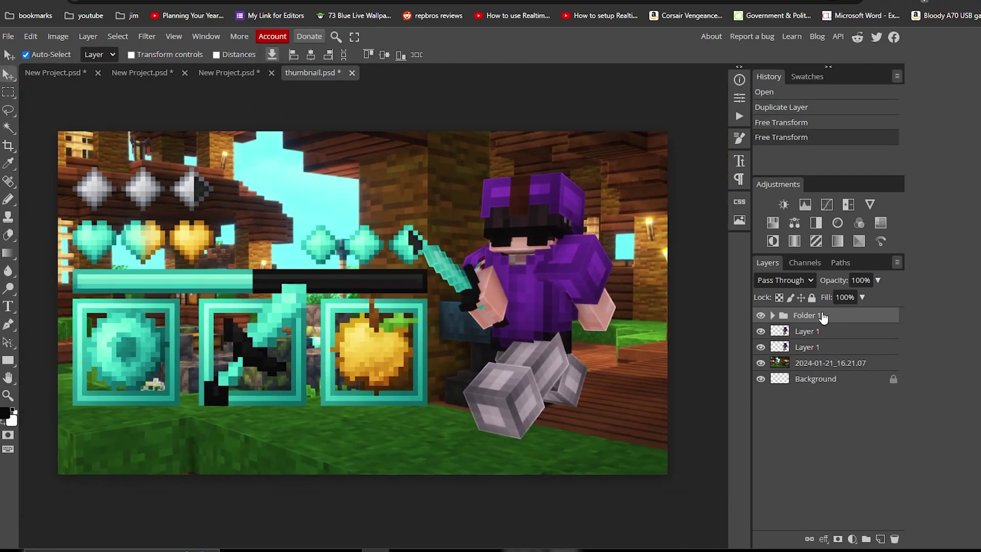
# - Duplicate the HUD folder and convert all layers inside the original Folder 1 into one smart object
pyautogui.hotkey('ctrl', 'j')
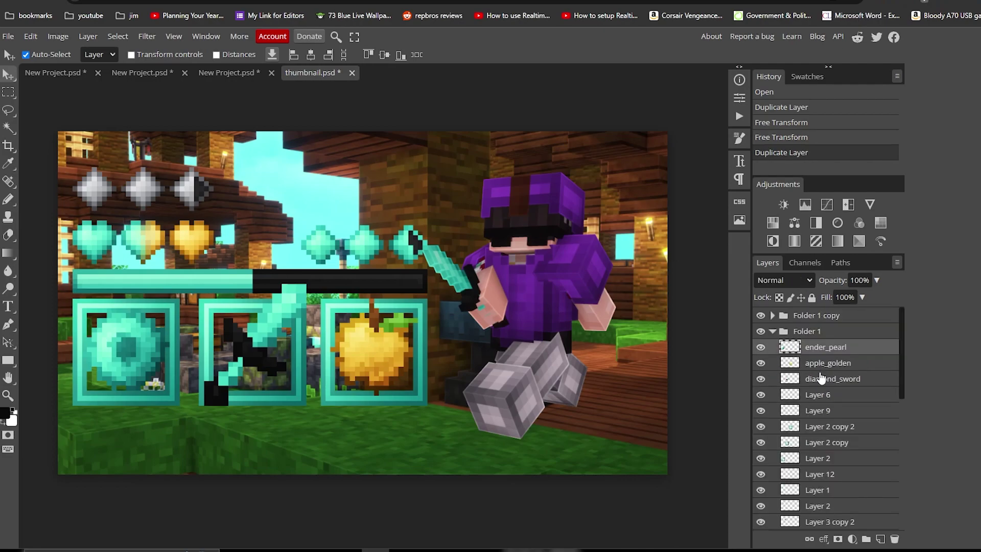
pyautogui.scroll(-5, 821, 378)
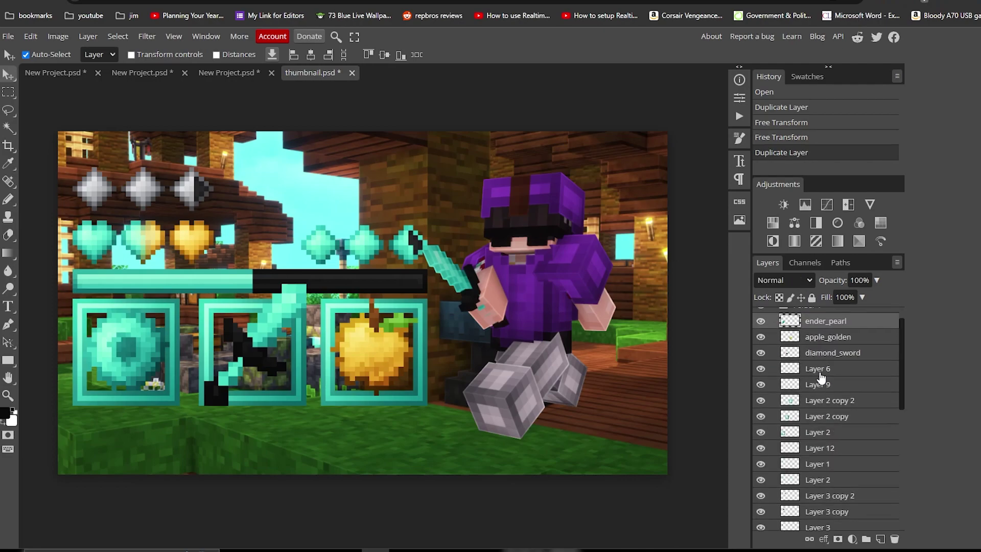
pyautogui.keyDown('shift'); pyautogui.click(835, 459); pyautogui.keyUp('shift')
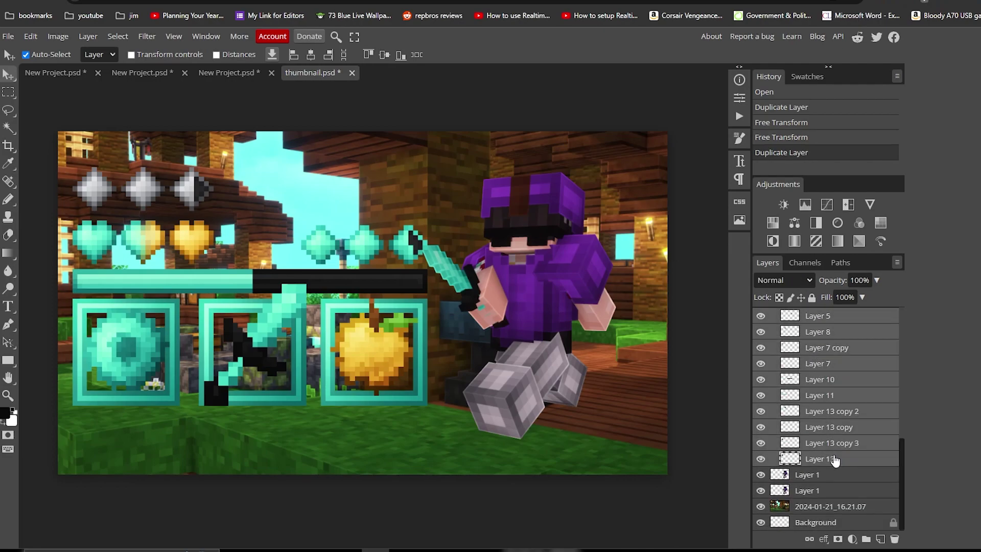
pyautogui.scroll(3, 828, 409)
pyautogui.rightClick(792, 371)
pyautogui.click(829, 153)
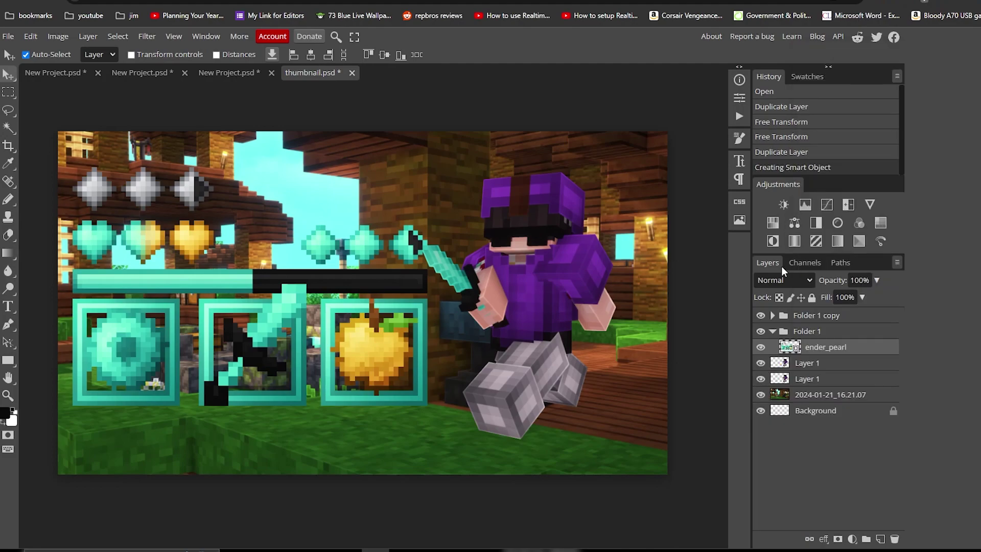
# - Convert all layers inside Folder 1 copy into a single smart object
pyautogui.click(772, 316)
pyautogui.click(820, 334)
pyautogui.scroll(-7, 829, 399)
pyautogui.keyDown('shift'); pyautogui.click(826, 425); pyautogui.keyUp('shift')
pyautogui.rightClick(798, 390)
pyautogui.click(836, 181)
# - Offset Folder 1's smart object to about X 413 px, Y 342 px using Free Transform with Bicubic Sharper interpolation
pyautogui.click(808, 360)
pyautogui.hotkey('ctrl', 'u')
pyautogui.press('Escape')
pyautogui.hotkey('ctrl', 't')
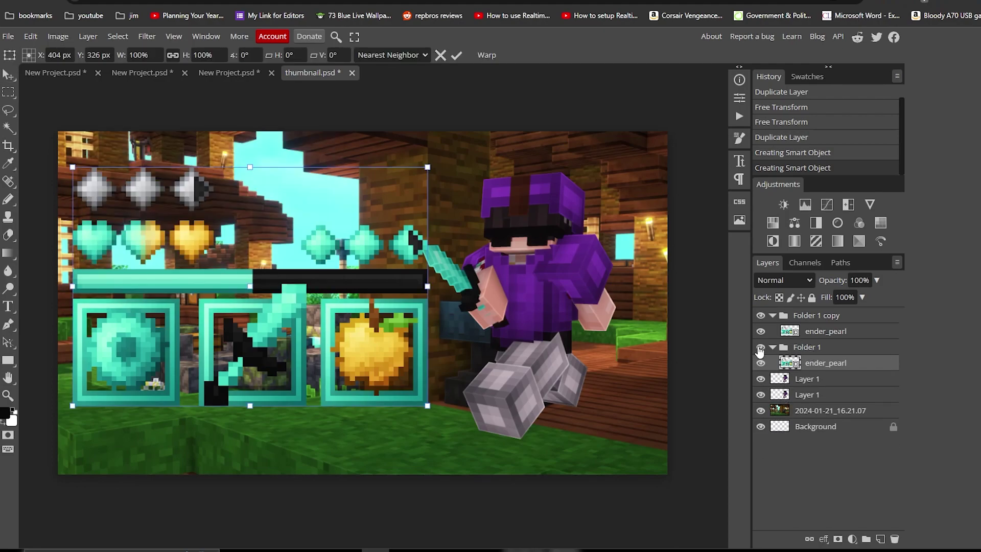
pyautogui.click(408, 53)
pyautogui.click(388, 78)
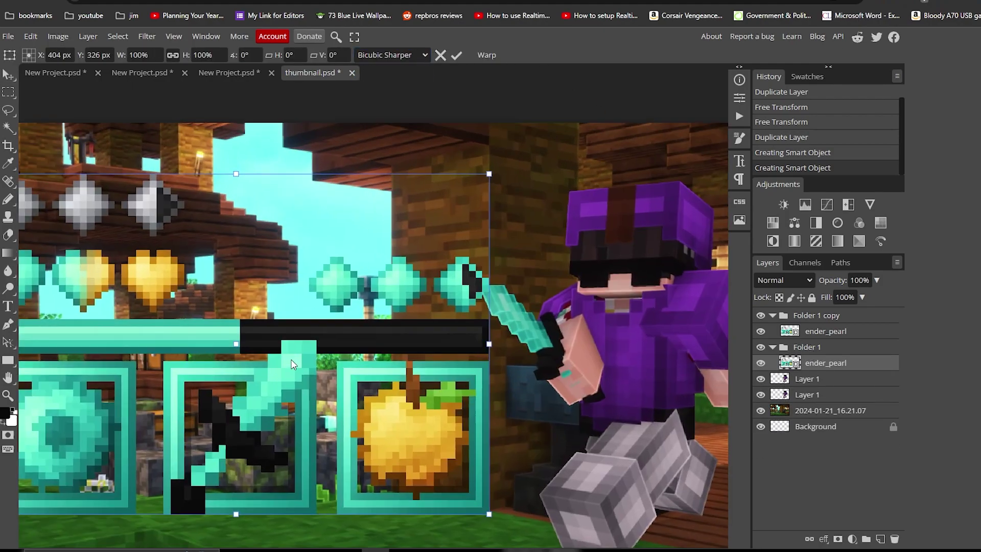
pyautogui.scroll(1, 340, 377)
pyautogui.scroll(-3, 343, 378)
pyautogui.moveTo(312, 318)
pyautogui.mouseDown()
pyautogui.moveTo(314, 341)
pyautogui.moveTo(314, 331)
pyautogui.mouseUp()
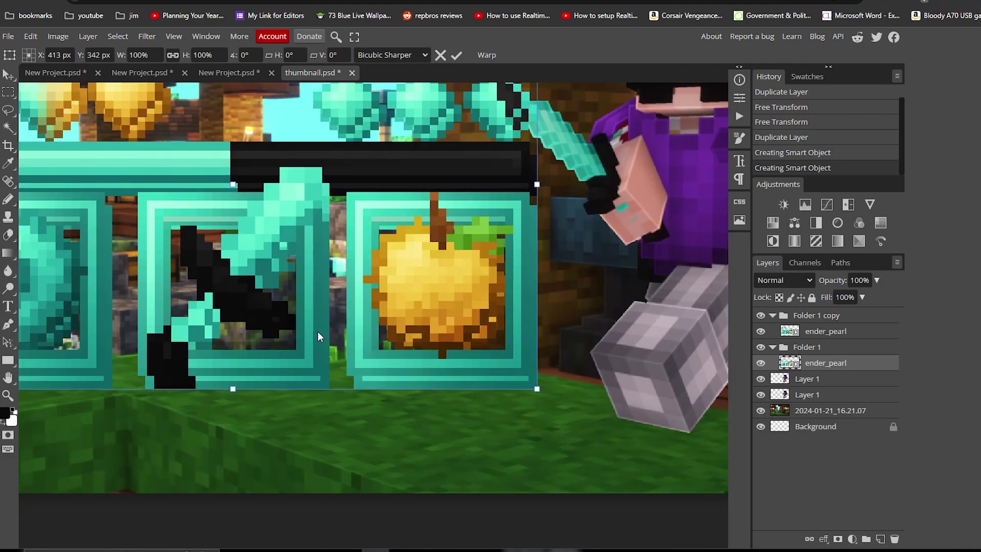
pyautogui.press('Return')
# - Darken Folder 1's smart object with a Hue/Saturation filter by lowering its lightness and saturation
pyautogui.scroll(-3, 317, 331)
pyautogui.hotkey('ctrl', 'u')
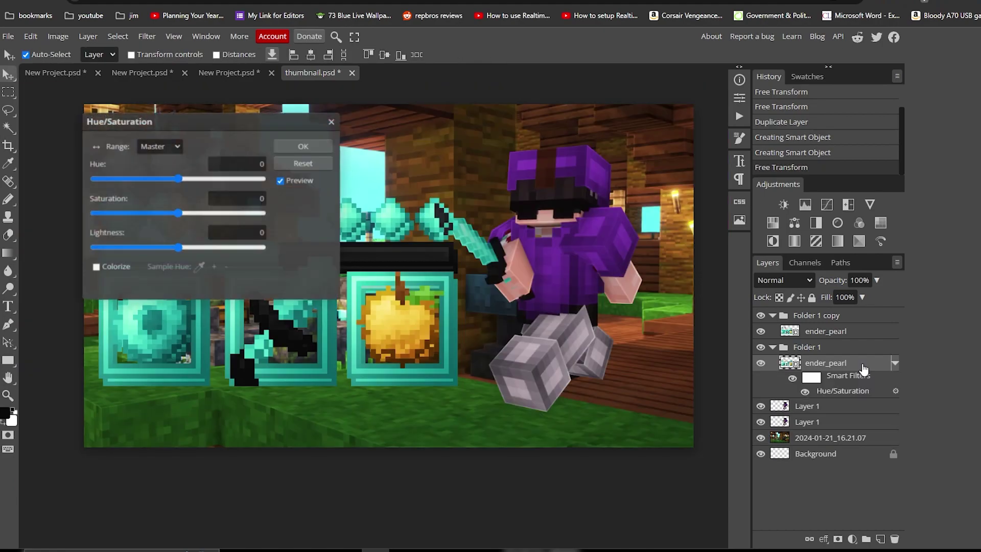
pyautogui.moveTo(127, 121); pyautogui.dragTo(619, 225)
pyautogui.moveTo(670, 351); pyautogui.dragTo(644, 352)
pyautogui.moveTo(665, 319); pyautogui.dragTo(639, 321)
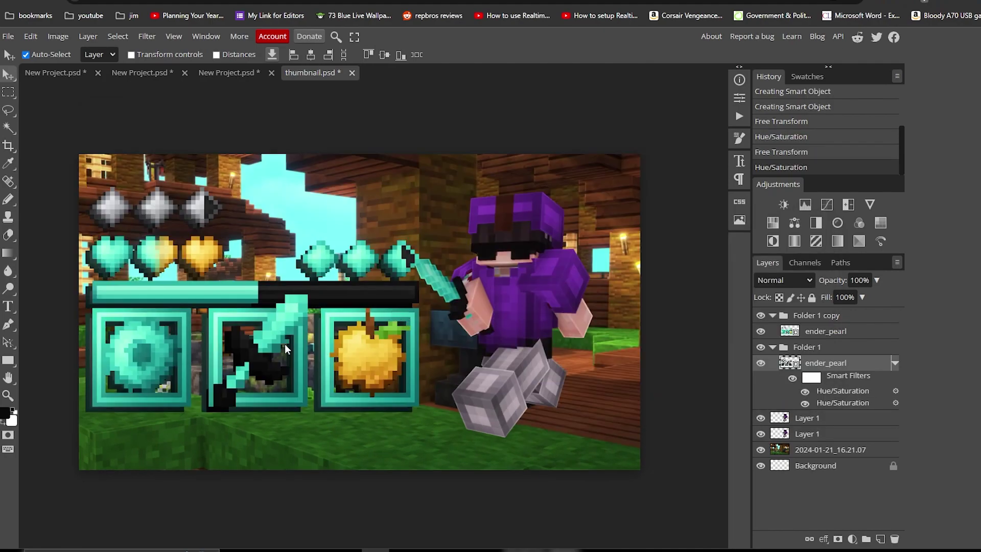
# - Group both HUD folders together and distort the group's corners so the HUD recedes in perspective toward the character
pyautogui.scroll(2, 179, 290)
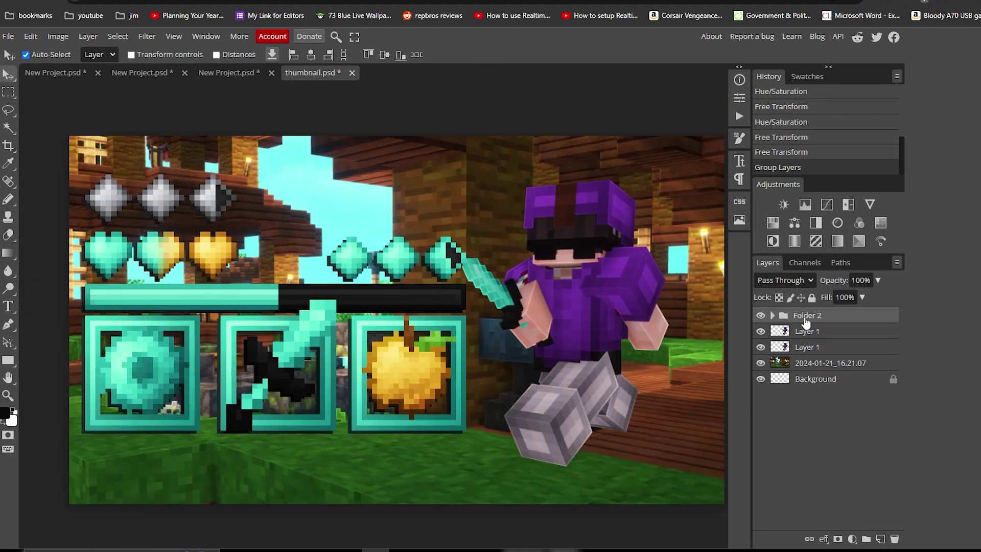
pyautogui.hotkey('ctrl', 'alt', 't')
pyautogui.rightClick(348, 231)
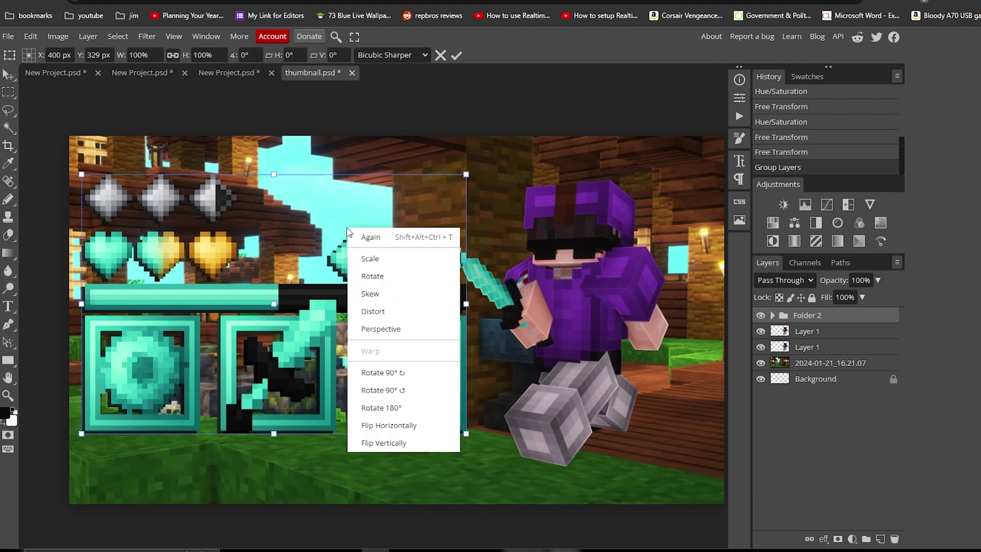
pyautogui.click(383, 313)
pyautogui.moveTo(467, 175); pyautogui.dragTo(449, 203)
pyautogui.moveTo(464, 432); pyautogui.dragTo(492, 453)
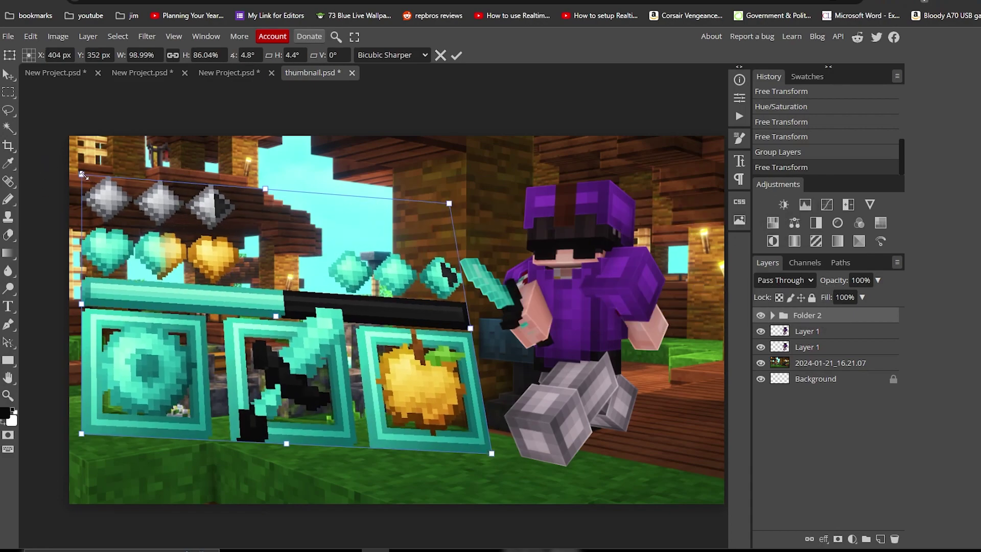
pyautogui.moveTo(82, 174); pyautogui.dragTo(94, 150)
pyautogui.moveTo(84, 435)
pyautogui.mouseDown()
pyautogui.moveTo(83, 465)
pyautogui.moveTo(83, 422)
pyautogui.moveTo(83, 433)
pyautogui.mouseUp()
pyautogui.moveTo(492, 453); pyautogui.dragTo(471, 418)
pyautogui.press('Return')
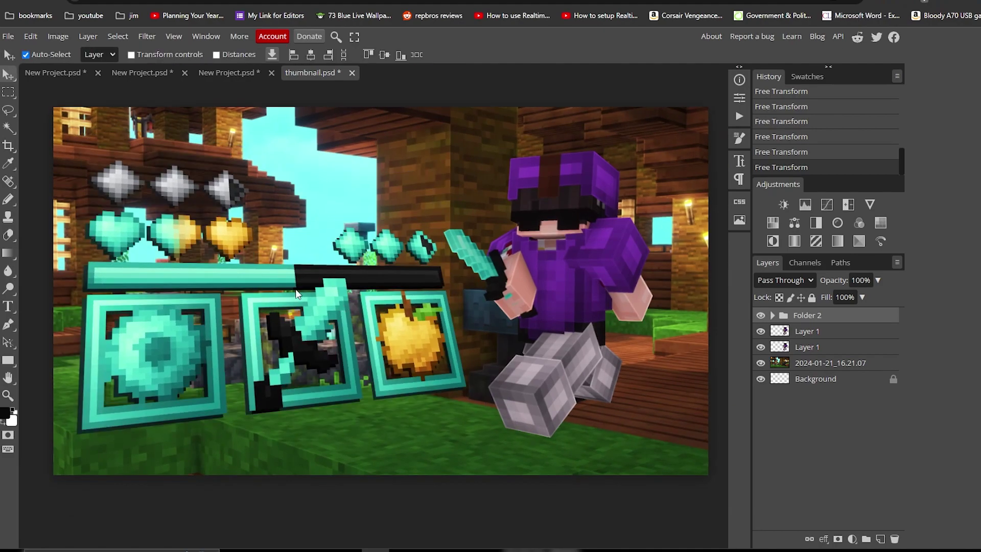
# - Delete the extra character layer and make a copy of the remaining Layer 1
pyautogui.scroll(-1, 382, 313)
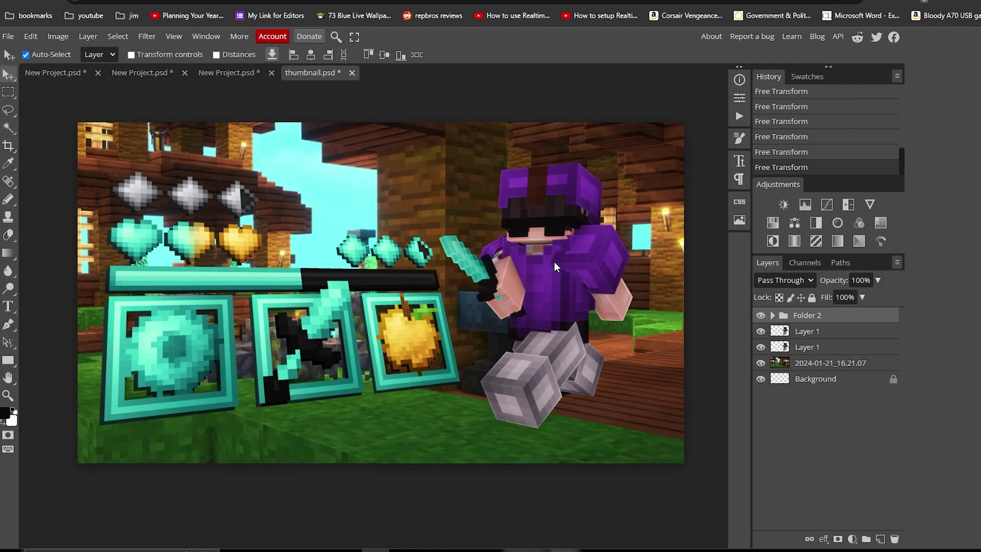
pyautogui.click(555, 266)
pyautogui.press('Delete')
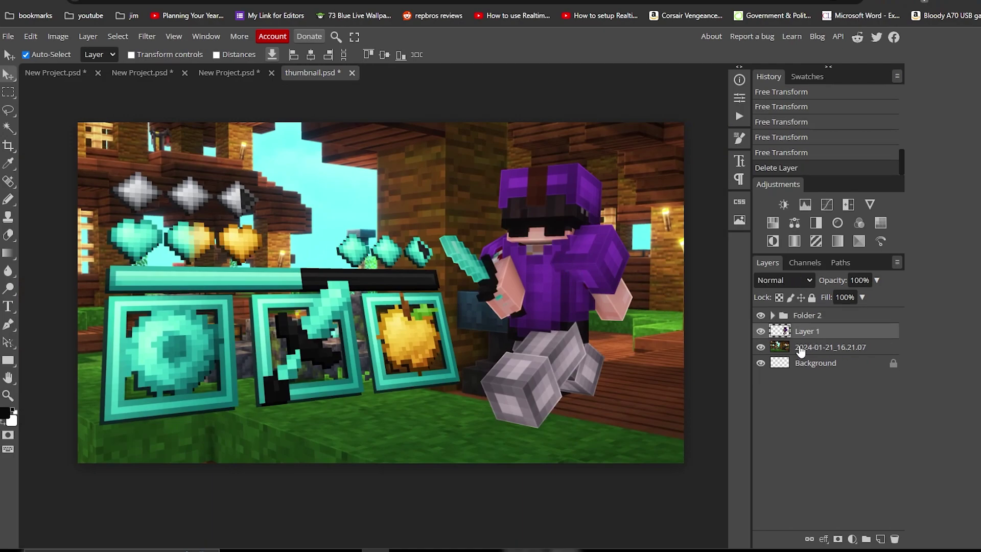
pyautogui.hotkey('ctrl', 'j')
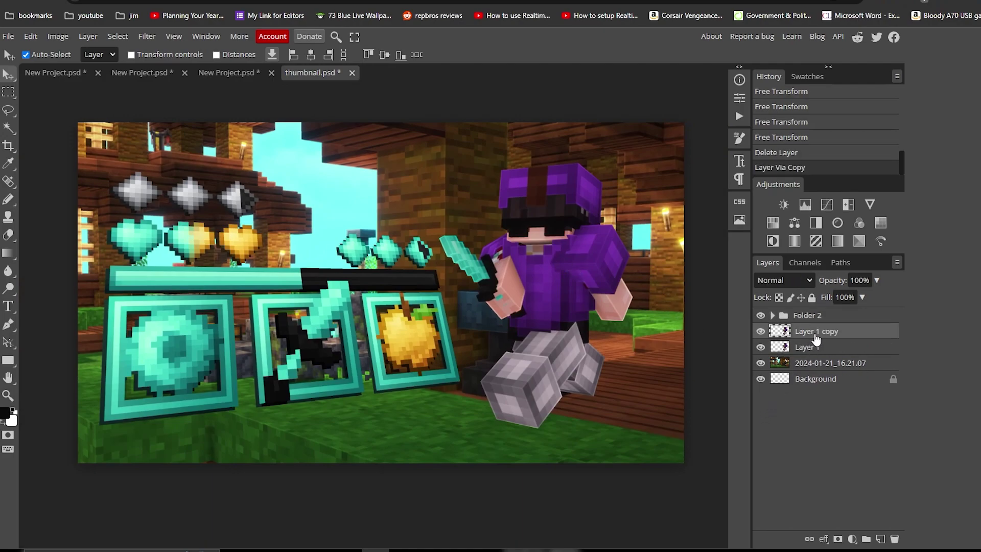
# - Apply Glowing Edges to Layer 1 copy with edge width 1, brightness 10 and smoothness 1, and set its blend mode to Linear Dodge
pyautogui.click(149, 36)
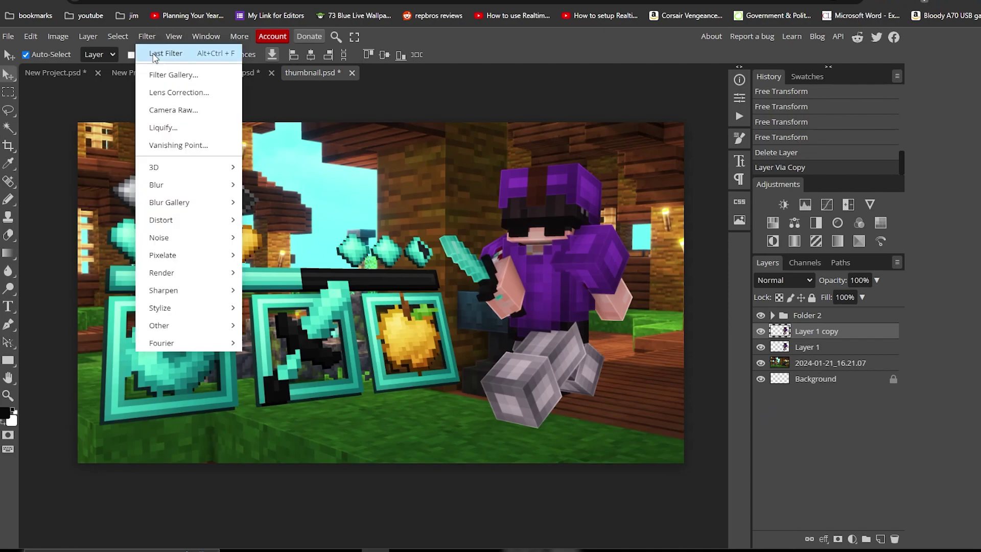
pyautogui.click(161, 76)
pyautogui.scroll(-10, 725, 380)
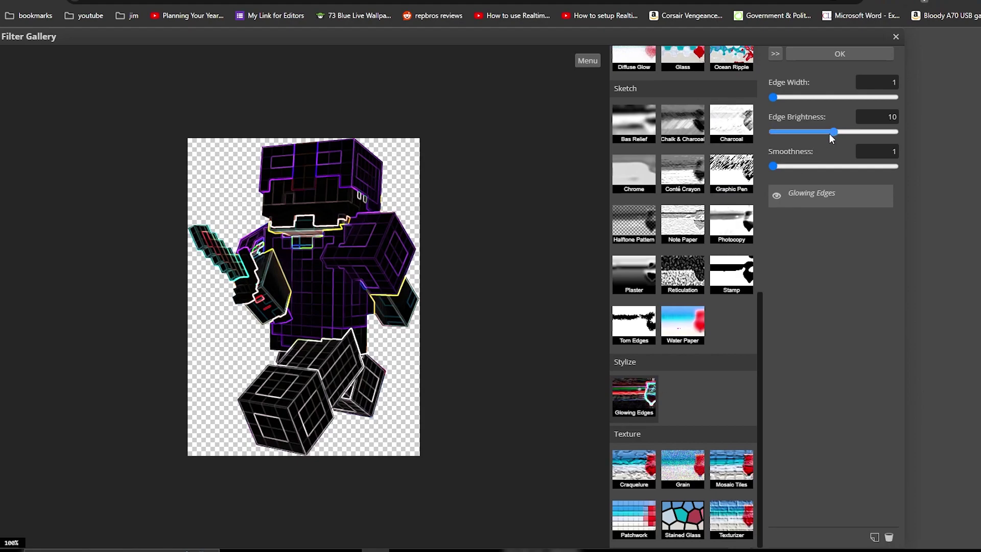
pyautogui.click(869, 54)
pyautogui.click(784, 280)
pyautogui.click(772, 424)
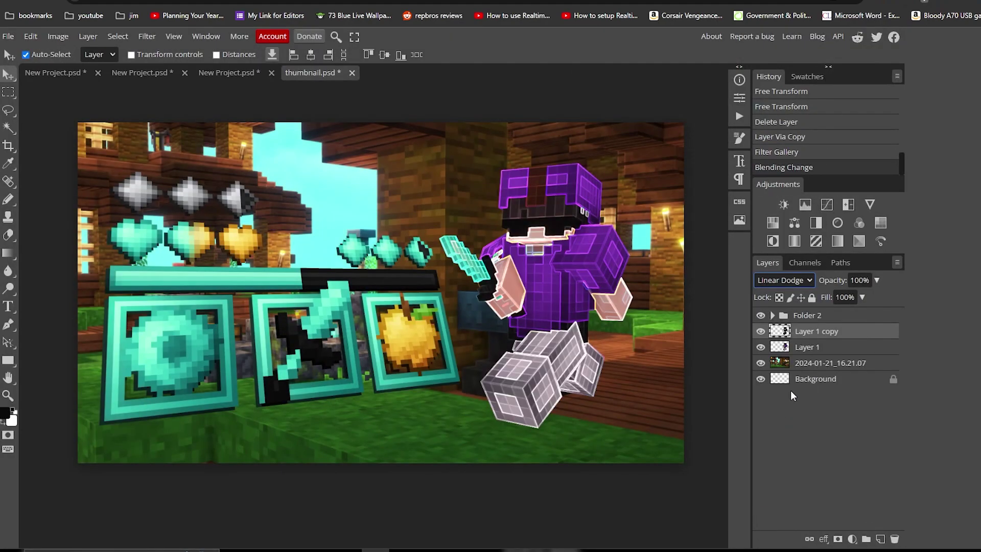
# - Lower the opacity of Layer 1 copy to 15%
pyautogui.click(877, 280)
pyautogui.moveTo(877, 297); pyautogui.dragTo(831, 299)
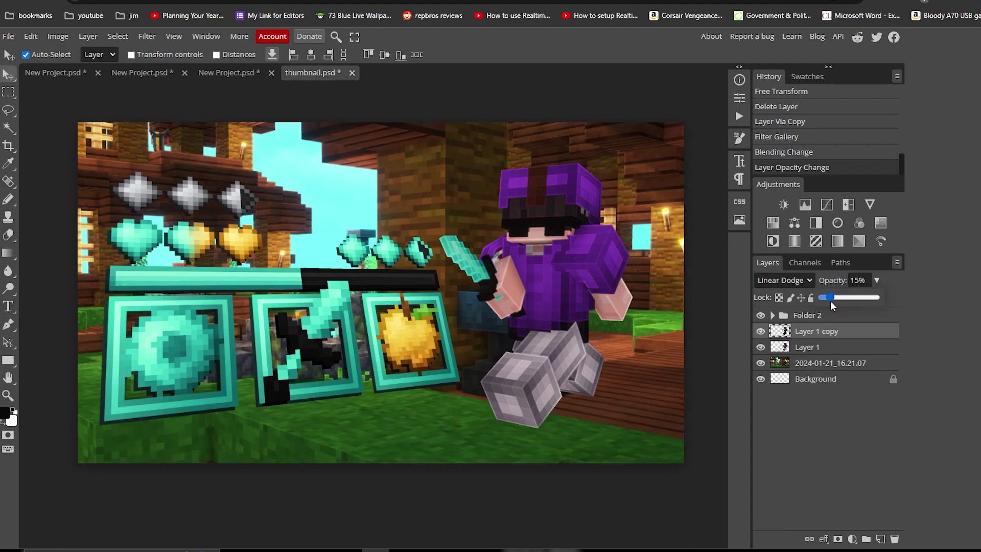
# - Apply the Chrome filter to a new copy of Layer 1 and blend that copy in Soft Light at 11% opacity
pyautogui.click(815, 348)
pyautogui.hotkey('ctrl', 'j')
pyautogui.click(147, 36)
pyautogui.click(163, 66)
pyautogui.scroll(-5, 654, 212)
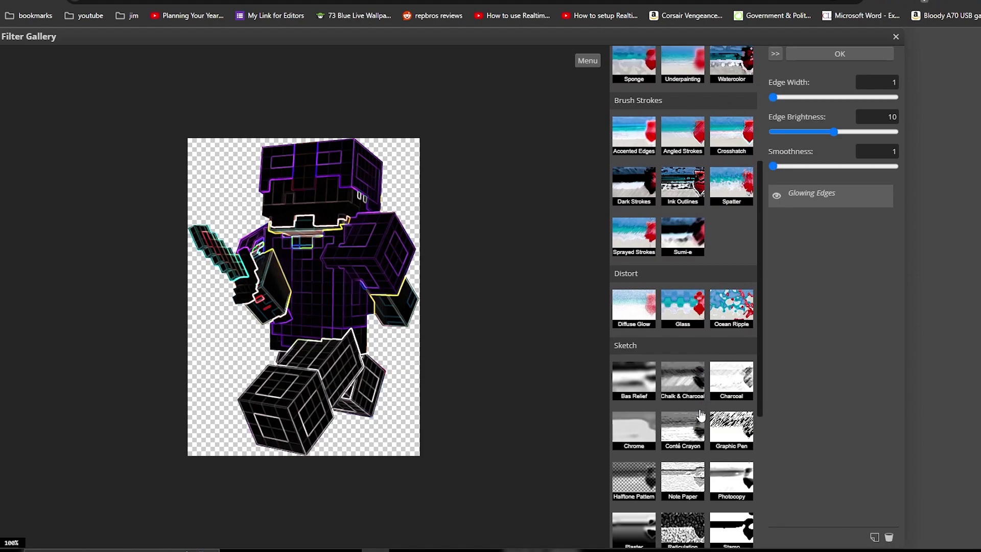
pyautogui.click(634, 373)
pyautogui.click(827, 55)
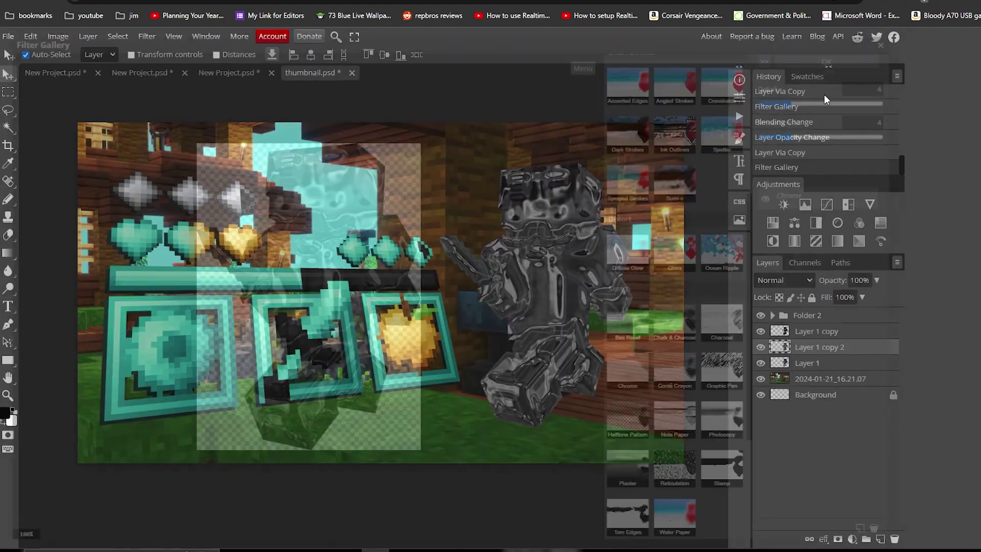
pyautogui.click(787, 280)
pyautogui.moveTo(877, 280); pyautogui.dragTo(827, 306)
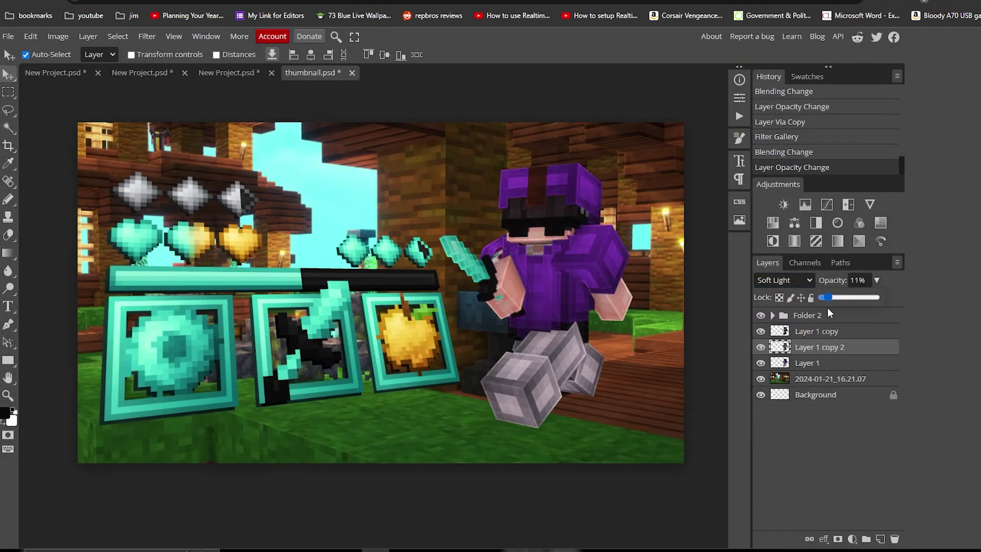
# - Apply a Lens Blur with radius 10 to the background screenshot layer 2024-01-21_16.21.07
pyautogui.click(779, 379)
pyautogui.click(147, 36)
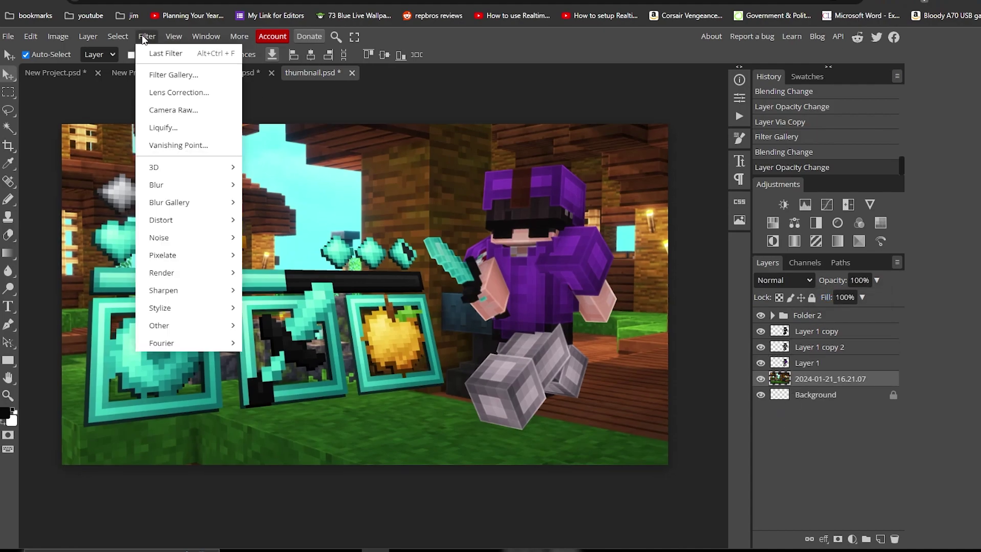
pyautogui.moveTo(214, 185)
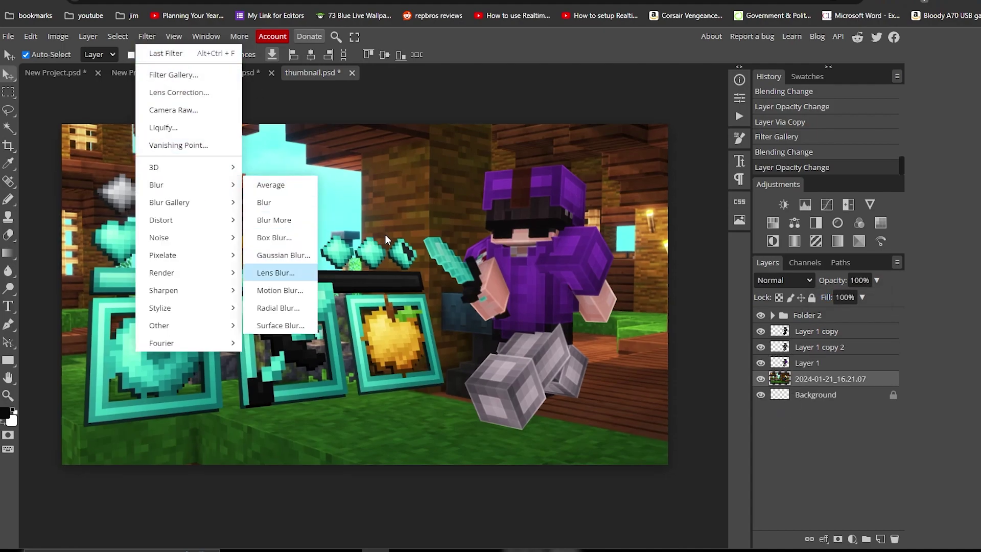
pyautogui.click(276, 273)
pyautogui.moveTo(721, 280); pyautogui.dragTo(691, 284)
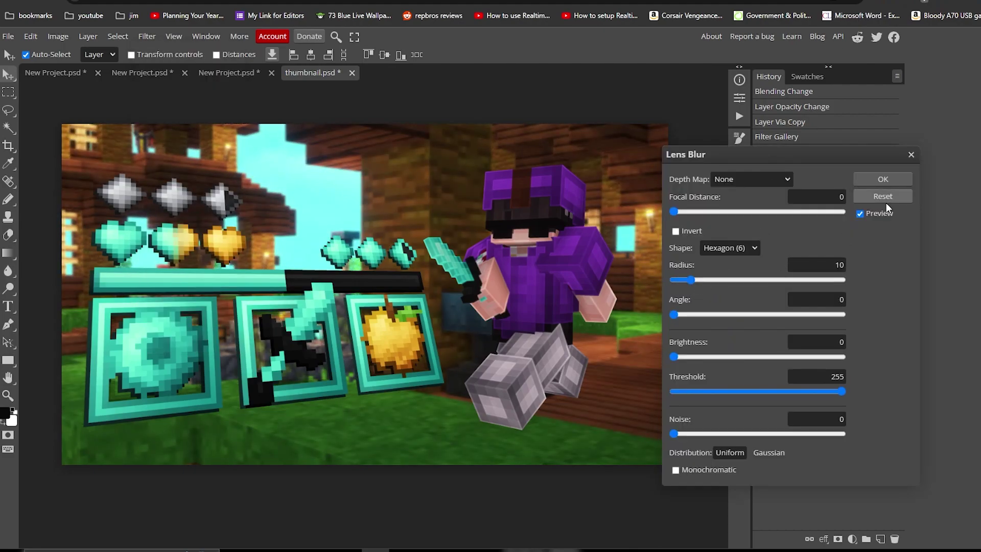
pyautogui.click(882, 179)
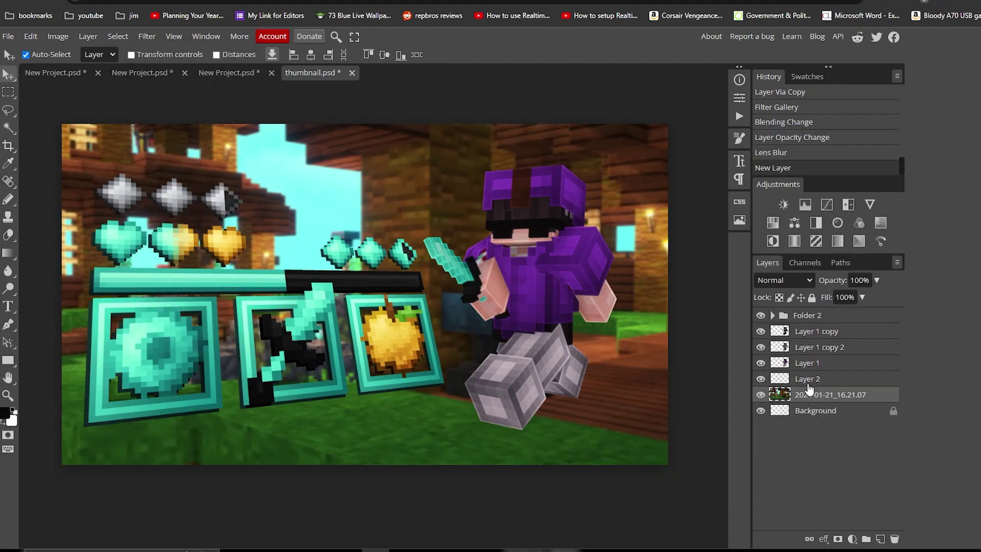
# - Draw a flat elliptical selection on Layer 2 behind the HUD slots, paint it black for a shadow, and clear the selection
pyautogui.click(809, 384)
pyautogui.rightClick(8, 92)
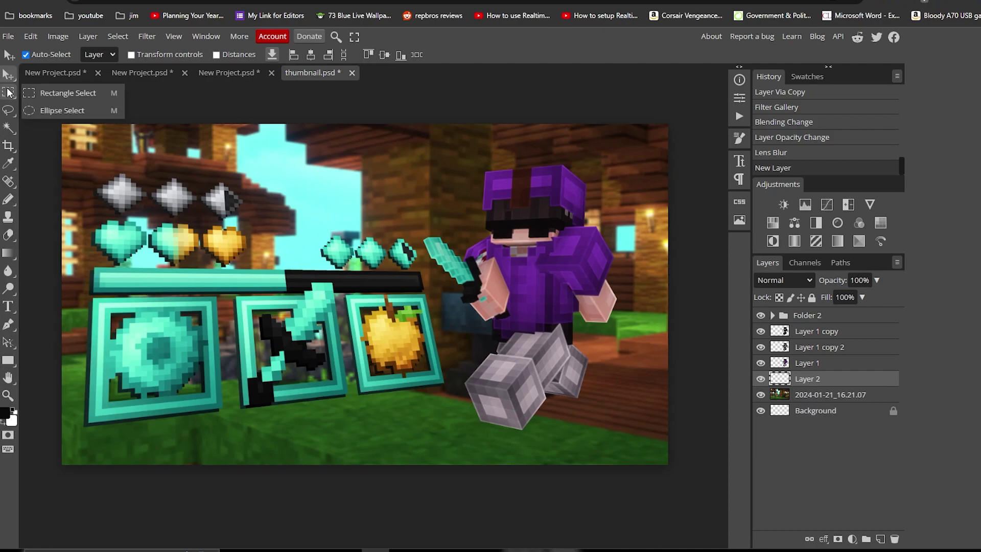
pyautogui.click(54, 111)
pyautogui.moveTo(301, 355); pyautogui.dragTo(443, 387)
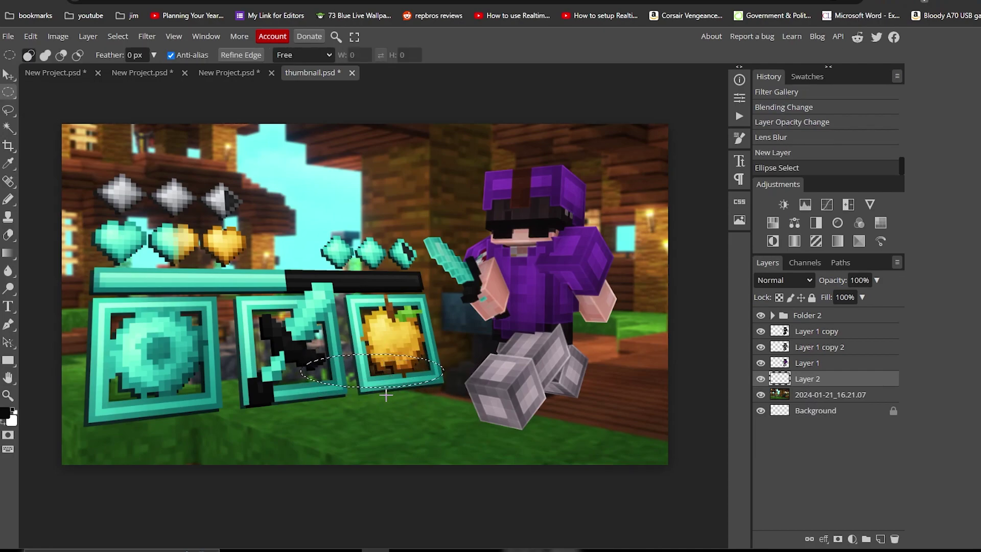
pyautogui.scroll(3, 415, 384)
pyautogui.press('b')
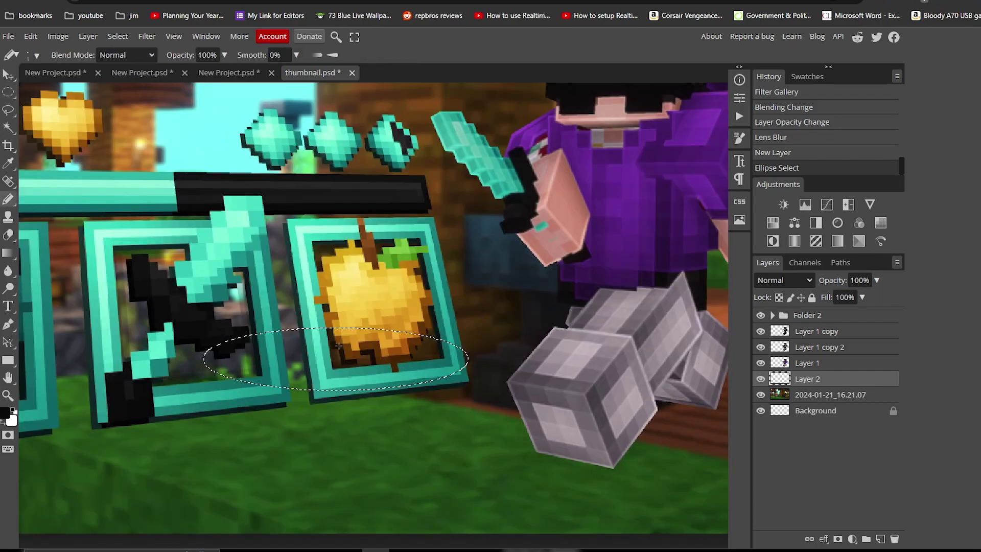
pyautogui.moveTo(268, 360)
pyautogui.mouseDown()
pyautogui.moveTo(237, 356)
pyautogui.moveTo(449, 362)
pyautogui.moveTo(467, 353)
pyautogui.mouseUp()
pyautogui.hotkey('ctrl', 'd')
# - Move the black ellipse beneath the character's feet and soften it with a Gaussian Blur of about 14 px
pyautogui.click(8, 75)
pyautogui.scroll(-3, 301, 379)
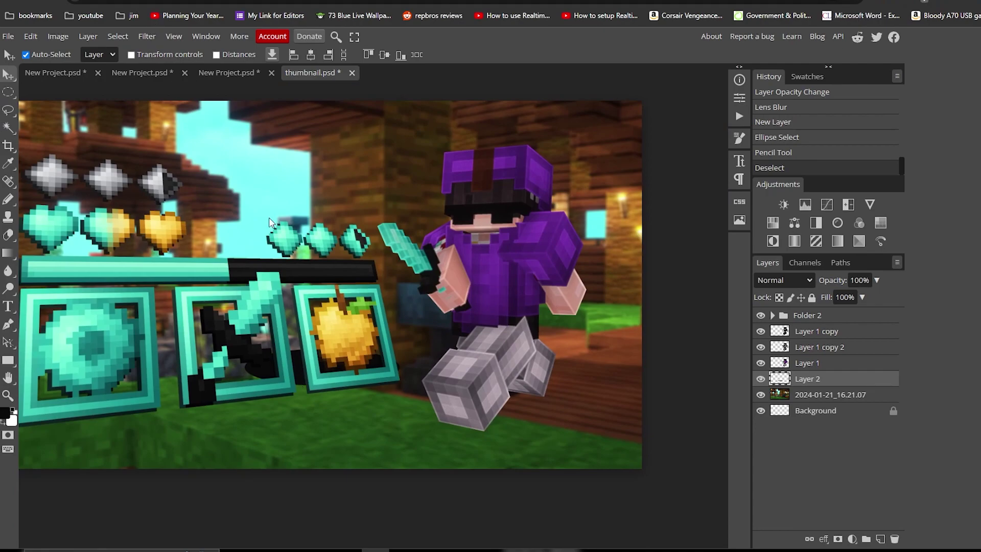
pyautogui.moveTo(301, 375); pyautogui.dragTo(534, 432)
pyautogui.click(157, 36)
pyautogui.moveTo(220, 185)
pyautogui.click(283, 255)
pyautogui.moveTo(131, 163); pyautogui.dragTo(148, 163)
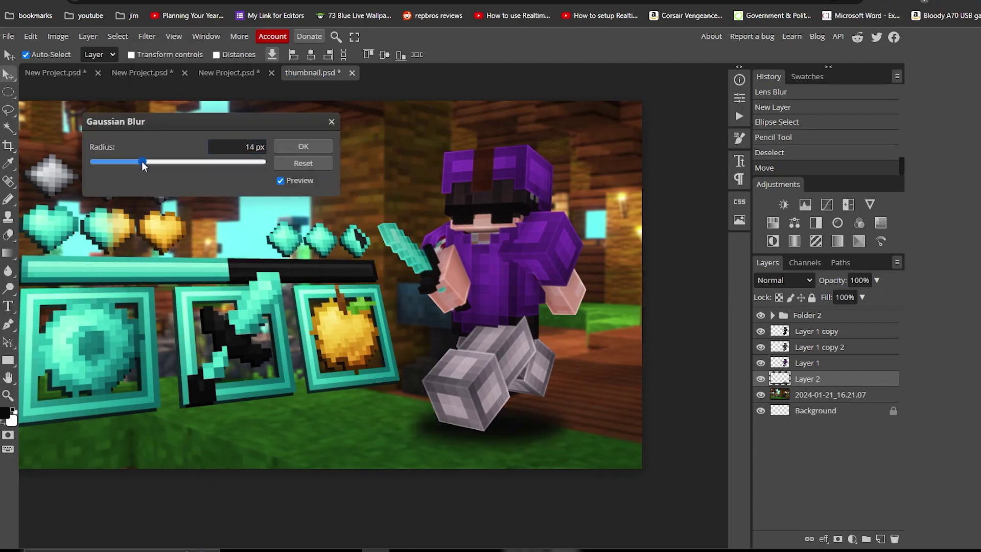
pyautogui.click(304, 146)
# - Lower the shadow layer's opacity to 41% and stretch the shadow wider under the character
pyautogui.moveTo(876, 297); pyautogui.dragTo(845, 297)
pyautogui.hotkey('ctrl', 't')
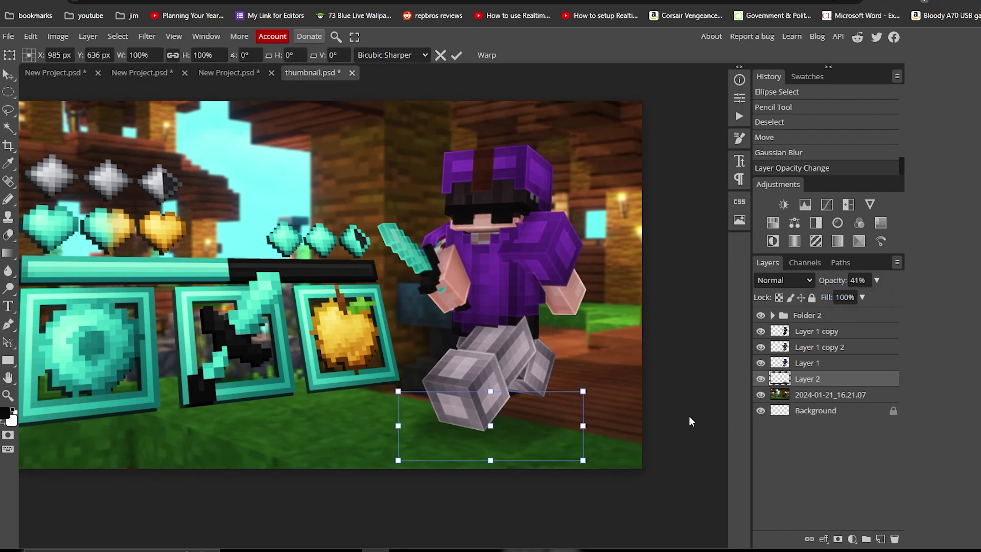
pyautogui.moveTo(584, 425); pyautogui.dragTo(652, 425)
pyautogui.press('Return')
# - Give Layer 1 copy a Gradient Overlay and a white Inner Glow in Linear Dodge at 100% opacity and 31 px size
pyautogui.click(507, 276)
pyautogui.scroll(4, 516, 263)
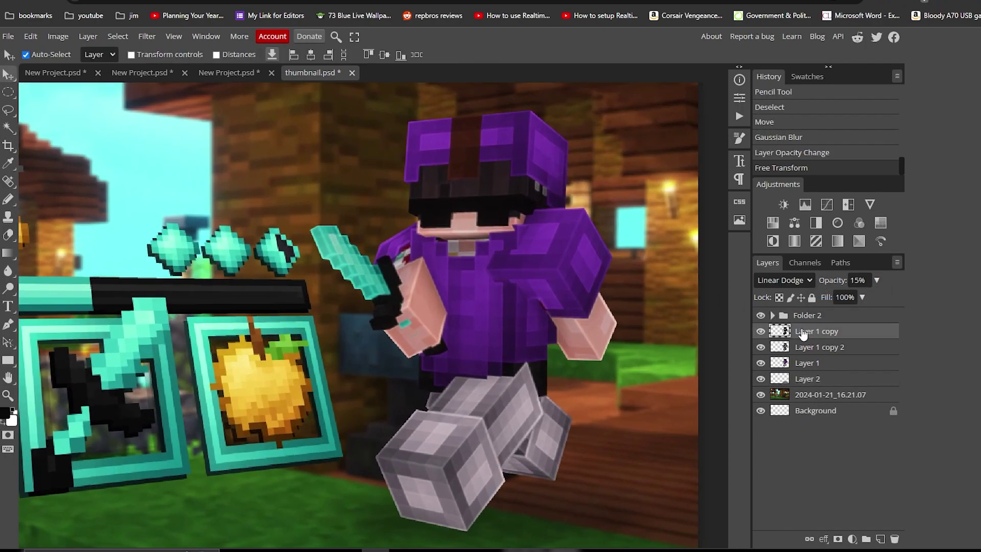
pyautogui.rightClick(863, 333)
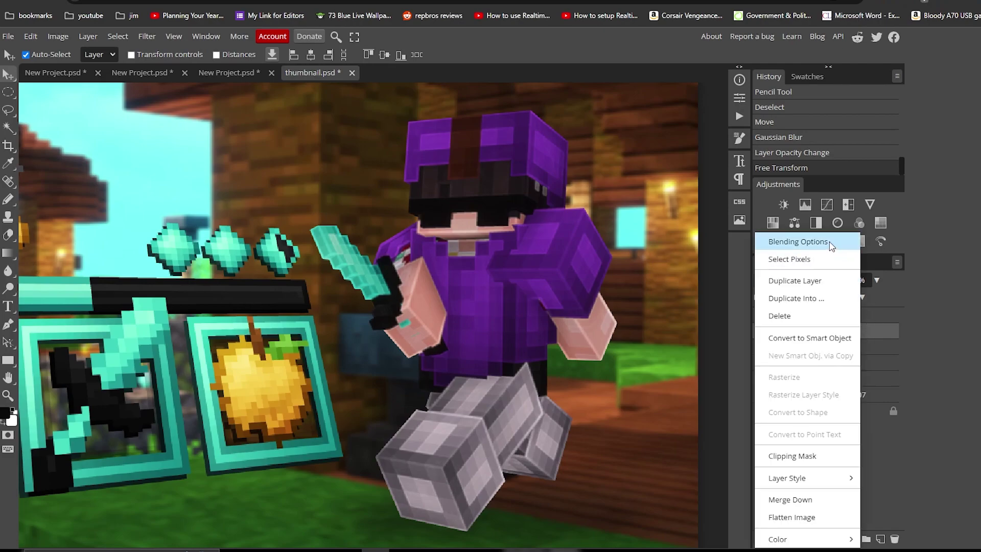
pyautogui.click(823, 244)
pyautogui.rightClick(851, 331)
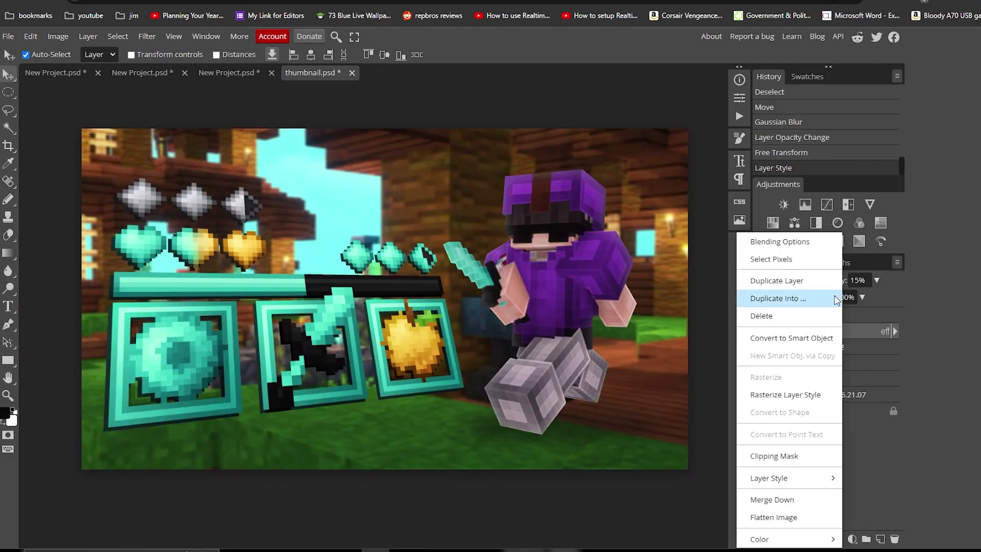
pyautogui.click(792, 241)
pyautogui.click(553, 320)
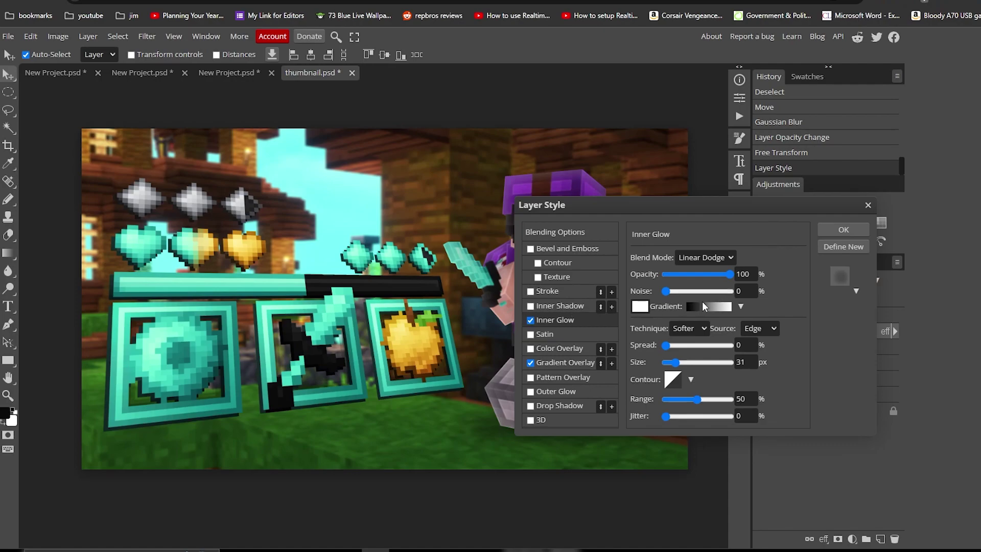
pyautogui.click(569, 365)
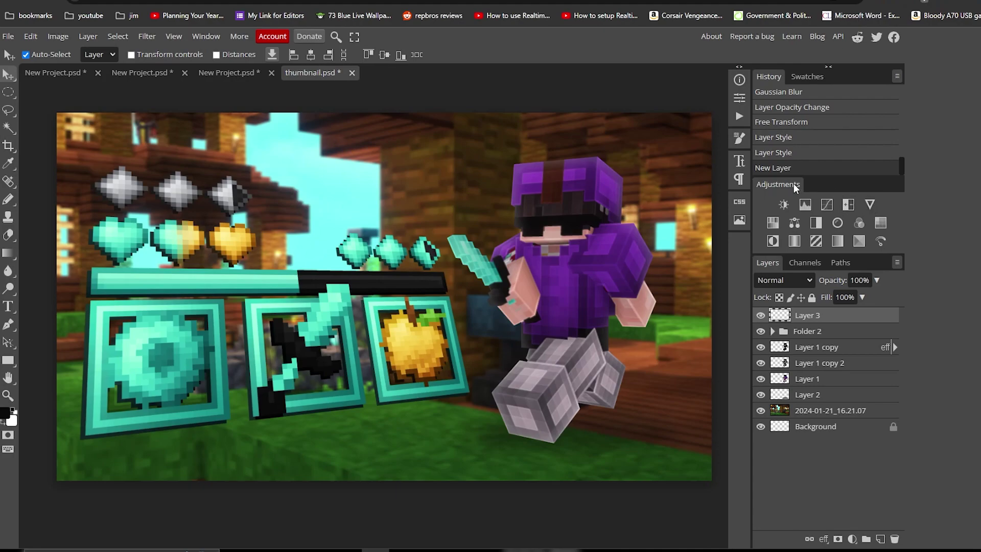
# - Add Vibrance and Brightness/Contrast adjustment layers above the artwork to intensify its colours and contrast
pyautogui.click(205, 36)
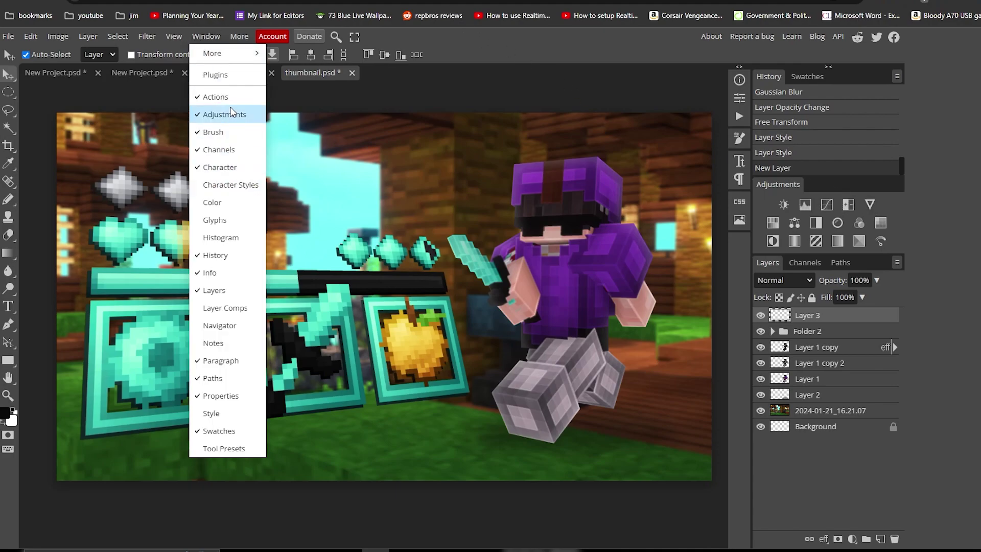
pyautogui.click(872, 206)
pyautogui.click(668, 160)
pyautogui.moveTo(640, 198); pyautogui.dragTo(643, 198)
pyautogui.moveTo(658, 162); pyautogui.dragTo(651, 159)
pyautogui.click(784, 204)
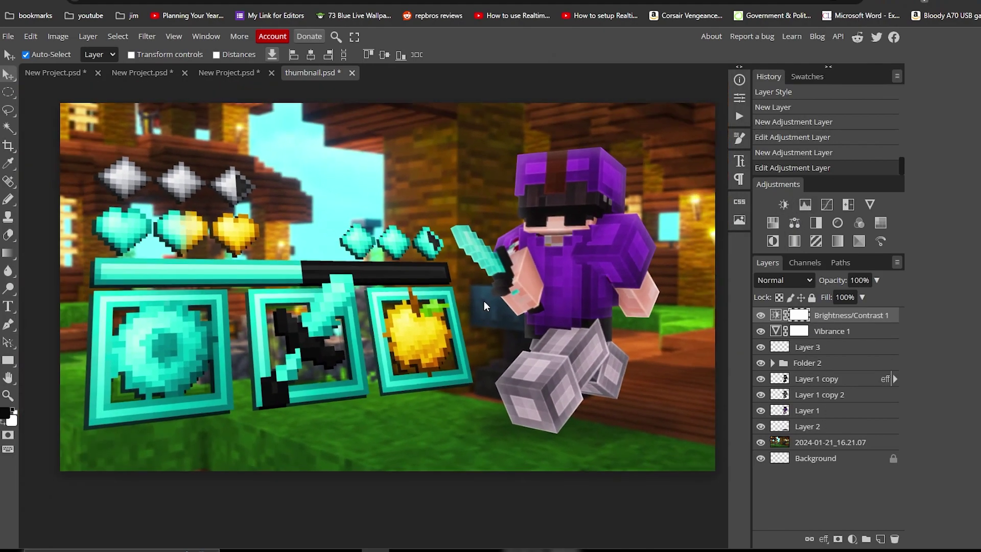
# - Switch to File Explorer and open the Smokes folder of Minecraft Pack GFX inside the .FORES ESSENTIALS graphics folder
pyautogui.hotkey('alt', 'Tab')
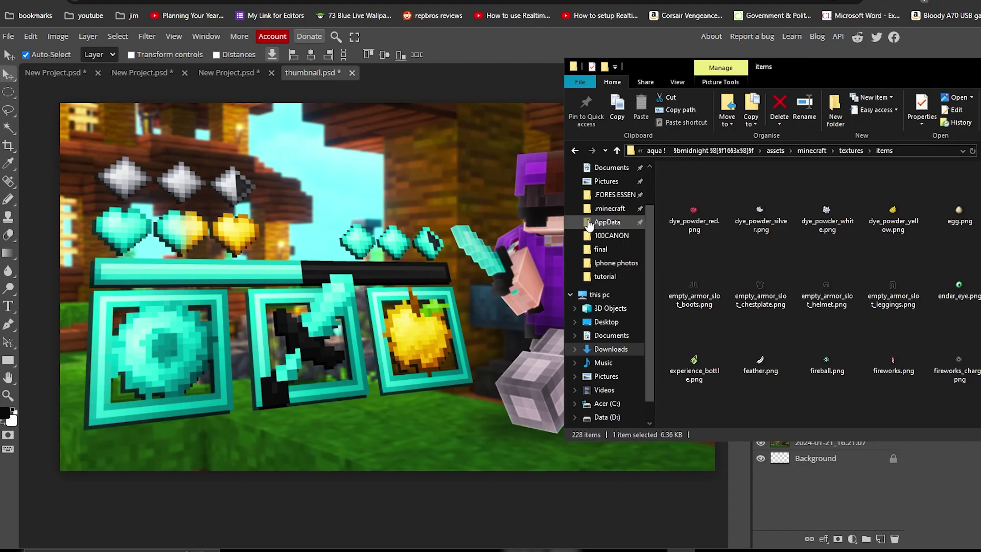
pyautogui.click(613, 195)
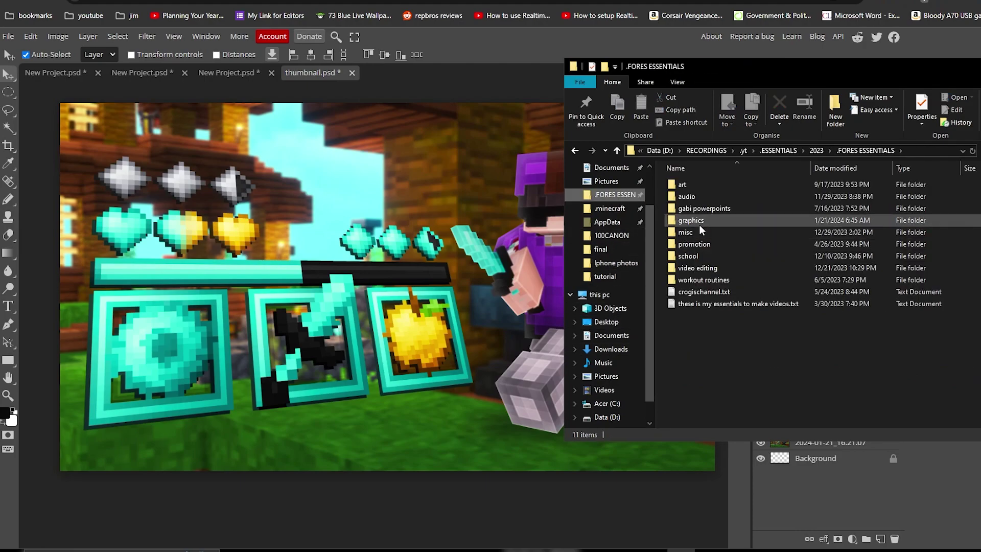
pyautogui.doubleClick(699, 224)
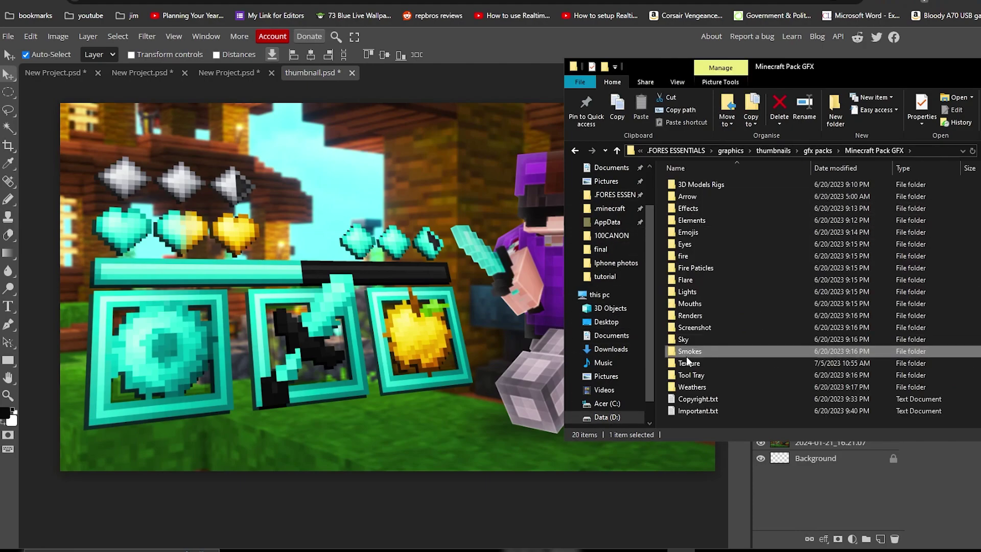
pyautogui.doubleClick(685, 357)
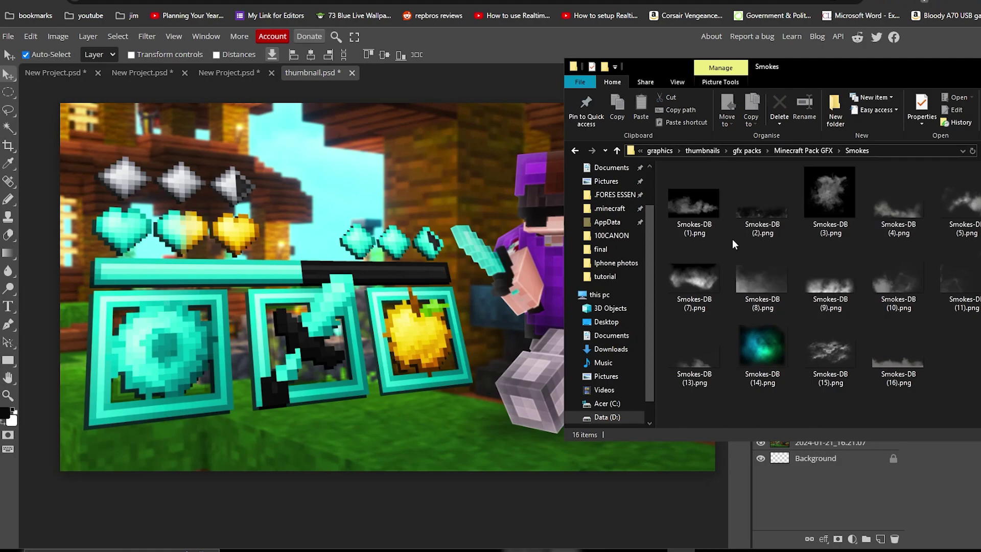
# - Search Google for "smoke png", preview an Adobe Stock smoke image, and return to the Smokes folder
pyautogui.hotkey('ctrl', 't')
pyautogui.write('smoke png')
pyautogui.press('Return')
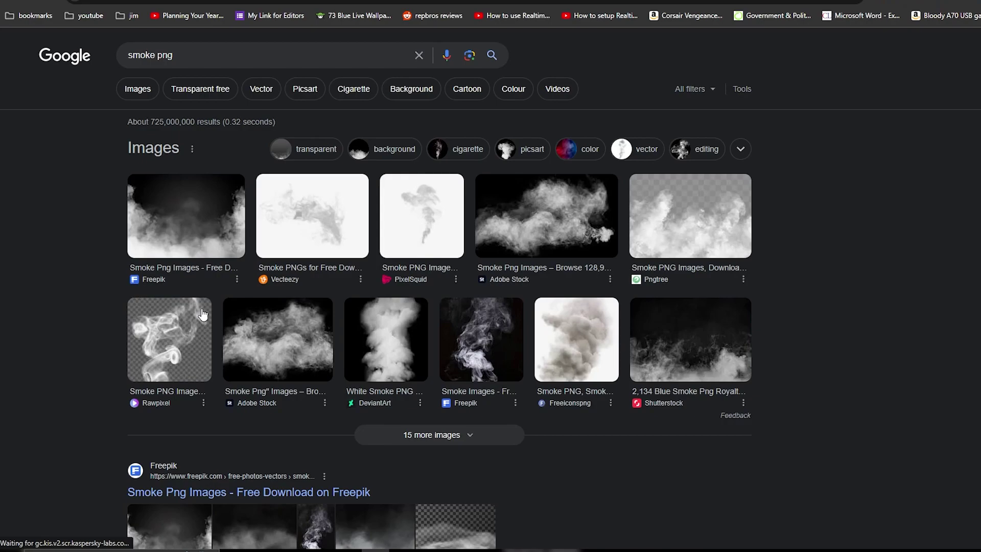
pyautogui.click(277, 339)
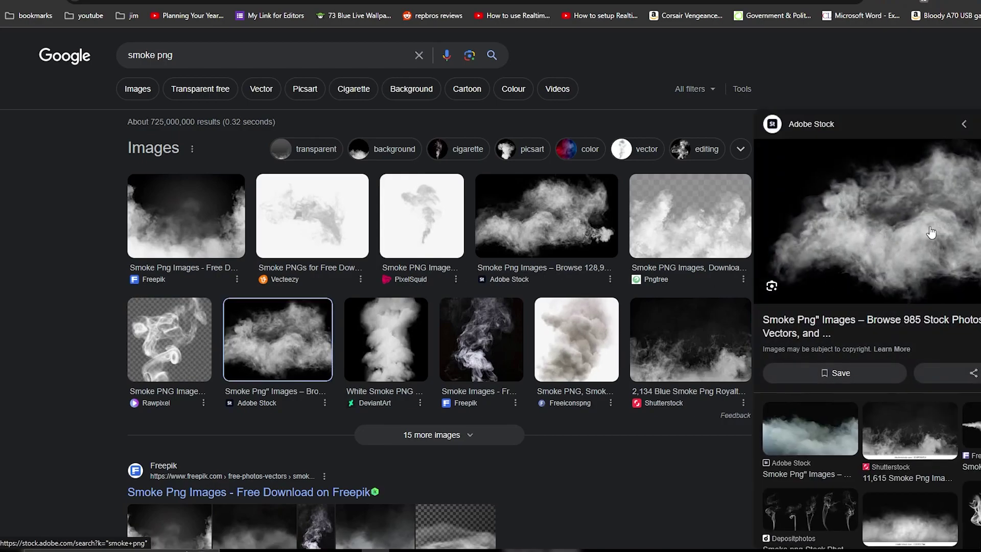
pyautogui.hotkey('ctrl', 'w')
pyautogui.hotkey('alt', 'Tab')
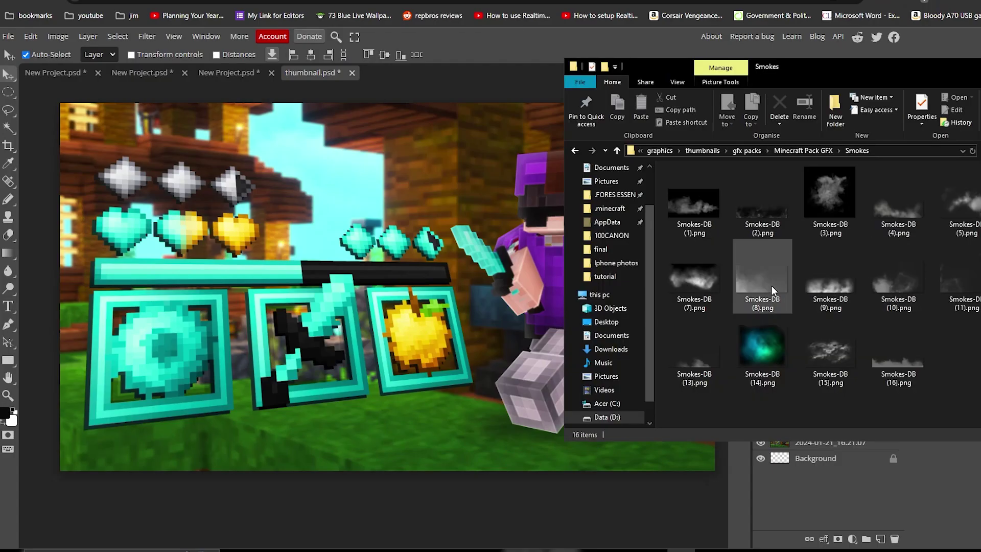
# - Place Smokes-DB (1).png over the thumbnail, flip it horizontally, and set its blend mode to Linear Dodge
pyautogui.click(770, 285)
pyautogui.moveTo(710, 211); pyautogui.dragTo(405, 238)
pyautogui.press('Return')
pyautogui.click(784, 280)
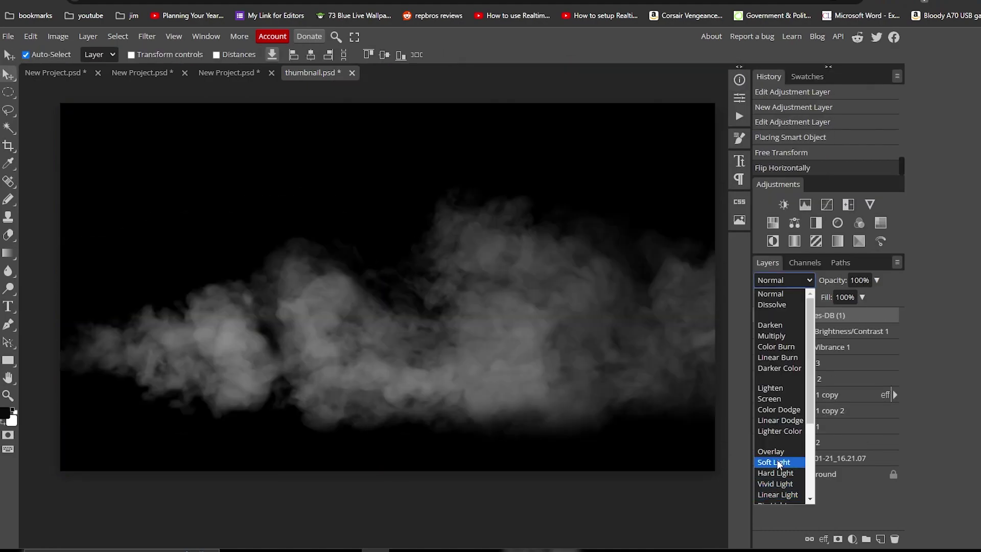
pyautogui.click(781, 420)
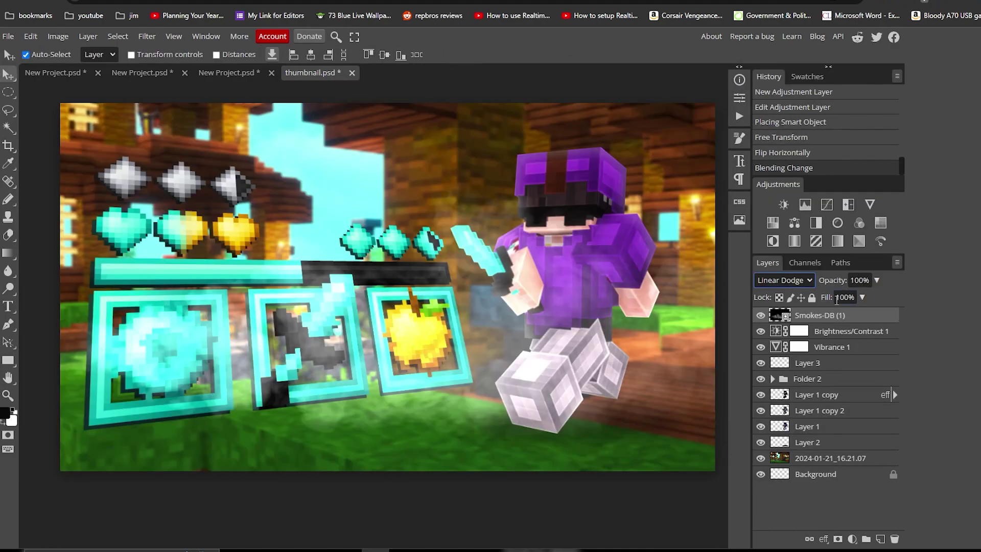
# - Colorize the Smokes-DB (1) layer purple with Hue/Saturation at hue -89 and saturation 50
pyautogui.hotkey('ctrl', 'u')
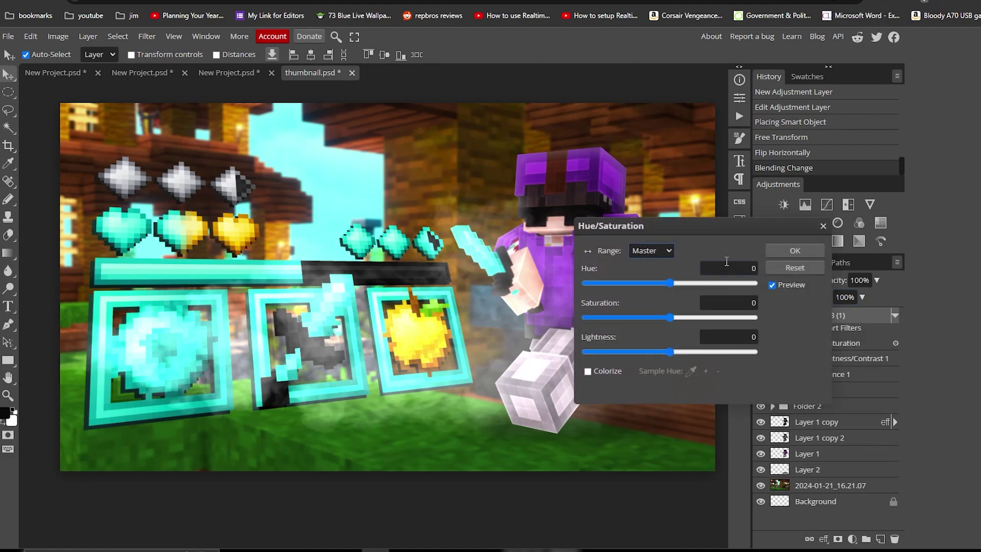
pyautogui.click(589, 372)
pyautogui.moveTo(659, 284); pyautogui.dragTo(627, 288)
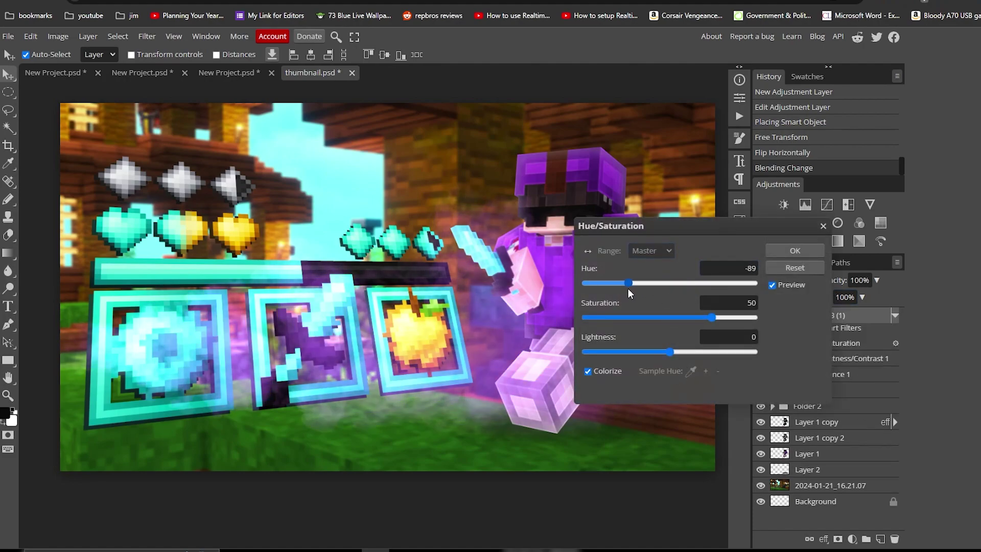
pyautogui.click(782, 250)
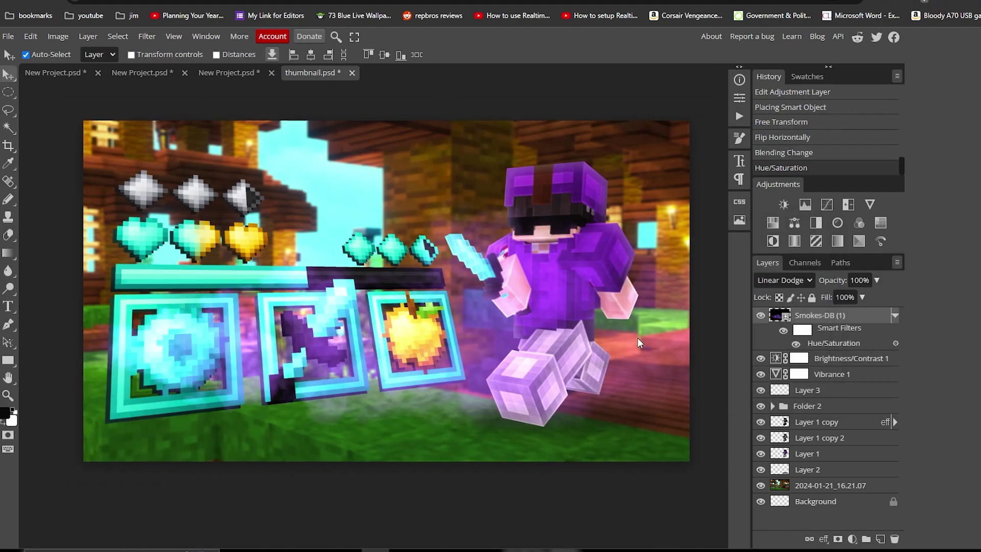
# - Shift the Smokes-DB (1) smoke down toward the character's feet with Free Transform
pyautogui.hotkey('ctrl', 't')
pyautogui.moveTo(543, 329); pyautogui.dragTo(668, 387)
pyautogui.press('Return')
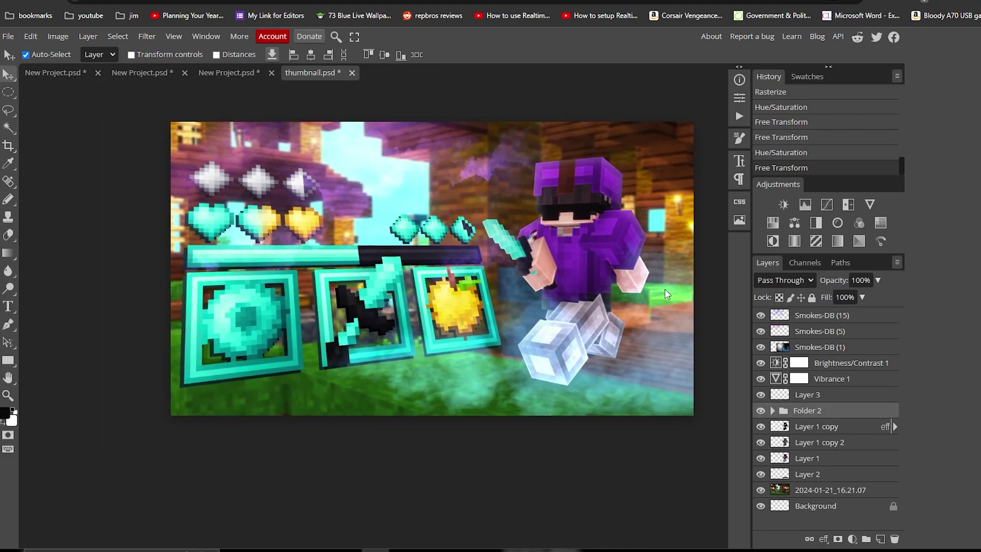
# - Save the thumbnail document with its smoke effects
pyautogui.scroll(2, 663, 289)
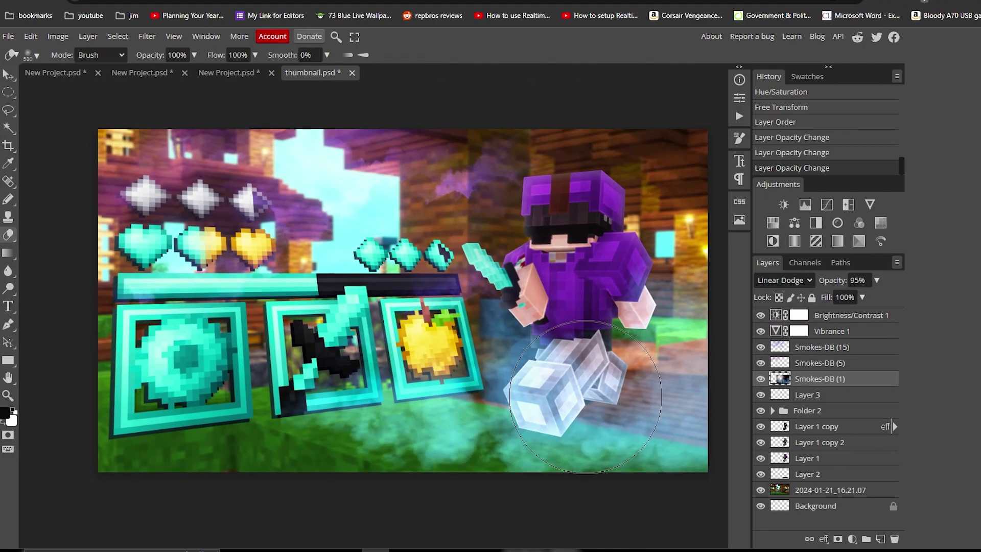
pyautogui.moveTo(513, 328)
pyautogui.mouseDown()
pyautogui.moveTo(454, 354)
pyautogui.moveTo(467, 339)
pyautogui.moveTo(563, 333)
pyautogui.moveTo(475, 314)
pyautogui.moveTo(495, 342)
pyautogui.moveTo(508, 333)
pyautogui.moveTo(507, 347)
pyautogui.moveTo(505, 334)
pyautogui.moveTo(468, 325)
pyautogui.moveTo(503, 333)
pyautogui.mouseUp()
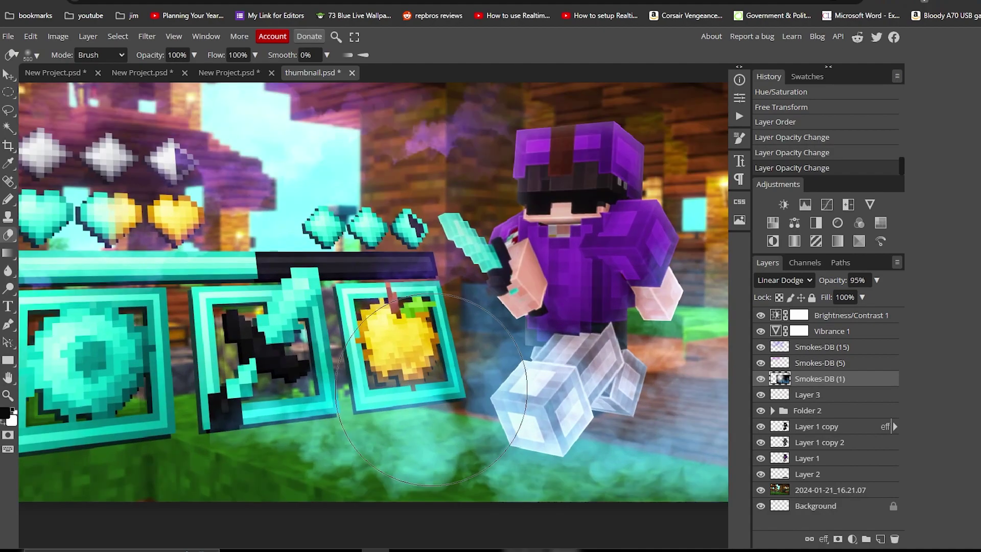
pyautogui.hotkey('ctrl', 's')
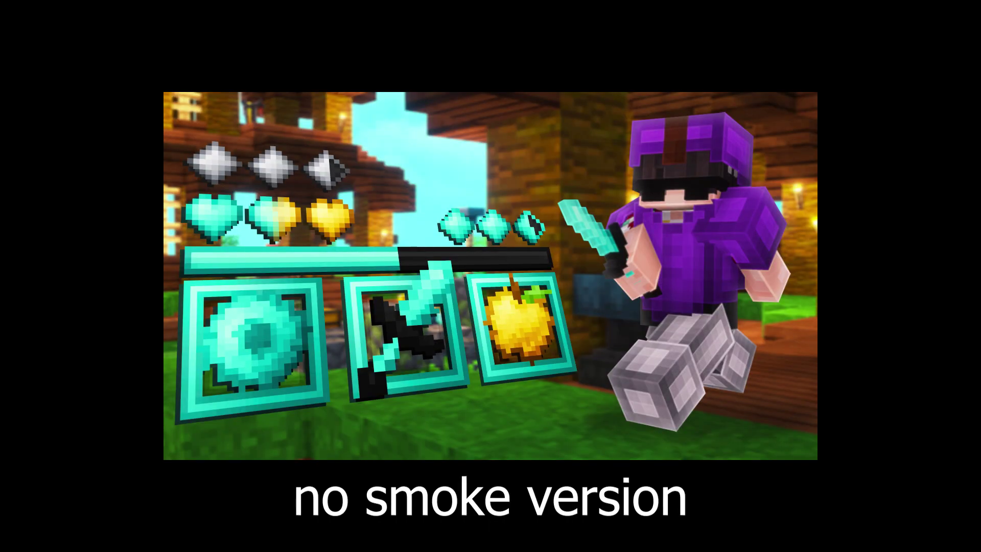